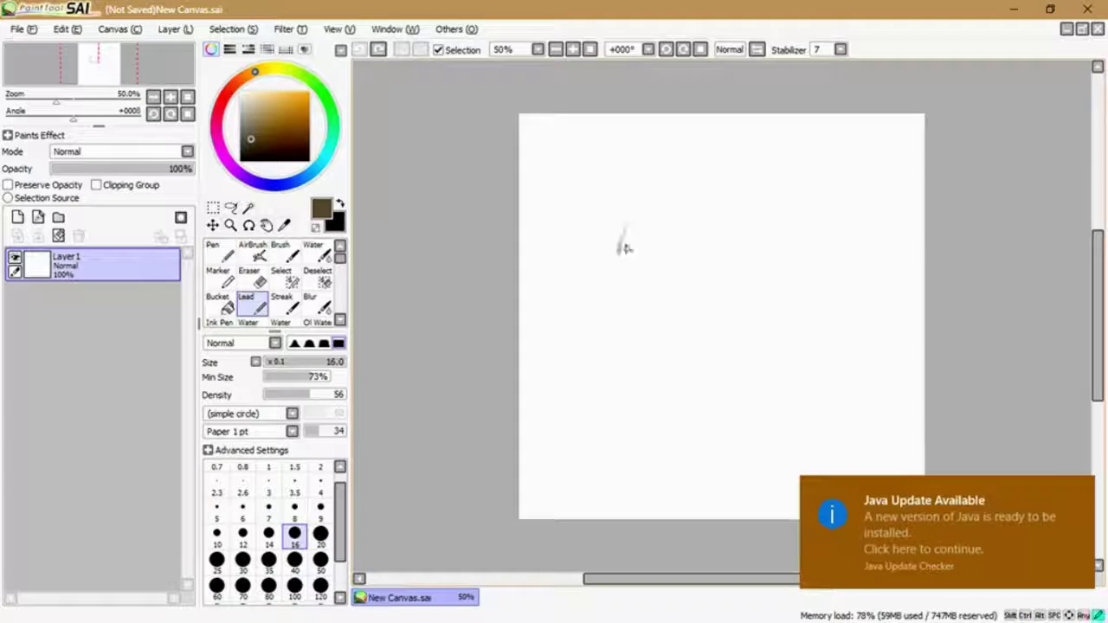
# - Sketch a loose crouching figure with round head, torso, outstretched arms and wide-spread legs on Layer1
pyautogui.moveTo(617, 204)
pyautogui.mouseDown()
pyautogui.moveTo(719, 259)
pyautogui.moveTo(750, 346)
pyautogui.moveTo(697, 407)
pyautogui.moveTo(752, 485)
pyautogui.mouseUp()
pyautogui.moveTo(795, 409)
pyautogui.mouseDown()
pyautogui.moveTo(831, 458)
pyautogui.moveTo(773, 385)
pyautogui.moveTo(856, 489)
pyautogui.mouseUp()
pyautogui.moveTo(718, 320)
pyautogui.mouseDown()
pyautogui.moveTo(777, 367)
pyautogui.moveTo(657, 356)
pyautogui.moveTo(716, 432)
pyautogui.moveTo(766, 247)
pyautogui.moveTo(801, 303)
pyautogui.mouseUp()
pyautogui.moveTo(649, 223)
pyautogui.mouseDown()
pyautogui.moveTo(691, 277)
pyautogui.moveTo(751, 223)
pyautogui.moveTo(761, 346)
pyautogui.mouseUp()
pyautogui.moveTo(714, 277); pyautogui.dragTo(683, 327)
pyautogui.moveTo(654, 228)
pyautogui.mouseDown()
pyautogui.moveTo(608, 319)
pyautogui.moveTo(568, 359)
pyautogui.mouseUp()
pyautogui.moveTo(640, 156)
pyautogui.mouseDown()
pyautogui.moveTo(667, 227)
pyautogui.moveTo(692, 208)
pyautogui.mouseUp()
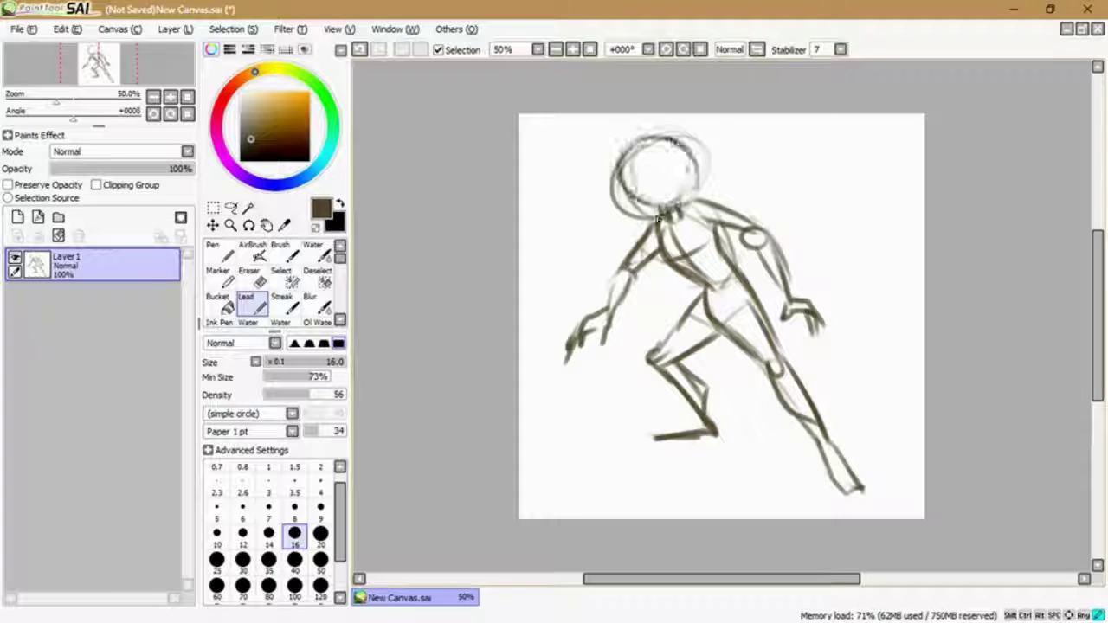
# - Sketch the face guidelines and two long pointed ears, and shift the whole sketch slightly down the canvas
pyautogui.moveTo(658, 132); pyautogui.dragTo(623, 208)
pyautogui.moveTo(697, 173); pyautogui.dragTo(772, 148)
pyautogui.moveTo(619, 195); pyautogui.dragTo(562, 225)
pyautogui.click(212, 225)
pyautogui.moveTo(718, 328); pyautogui.dragTo(718, 340)
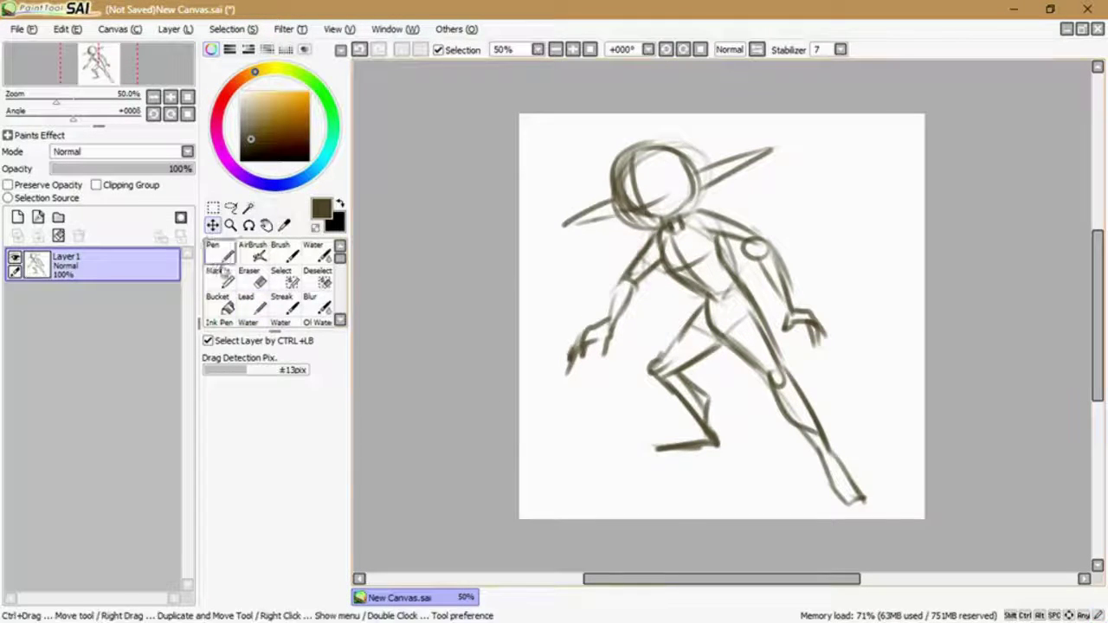
# - Add a new layer above Layer1, lower Layer1's opacity to 32%, and ready the Lead tool on Layer2
pyautogui.click(18, 216)
pyautogui.click(65, 300)
pyautogui.moveTo(182, 169); pyautogui.dragTo(61, 169)
pyautogui.click(65, 264)
pyautogui.click(247, 301)
pyautogui.scroll(2, 720, 315)
# - Redraw the head on Layer2 as a cleaner rounded shape with curved face guidelines, erasing stray lines
pyautogui.moveTo(553, 113)
pyautogui.mouseDown()
pyautogui.moveTo(681, 148)
pyautogui.moveTo(580, 134)
pyautogui.mouseUp()
pyautogui.moveTo(599, 84)
pyautogui.mouseDown()
pyautogui.moveTo(644, 131)
pyautogui.moveTo(608, 130)
pyautogui.moveTo(598, 163)
pyautogui.mouseUp()
pyautogui.moveTo(588, 166)
pyautogui.mouseDown()
pyautogui.moveTo(651, 164)
pyautogui.moveTo(640, 183)
pyautogui.mouseUp()
pyautogui.moveTo(666, 85); pyautogui.dragTo(640, 191)
pyautogui.press('e')
pyautogui.moveTo(645, 104); pyautogui.dragTo(597, 173)
pyautogui.press('e')
pyautogui.moveTo(598, 71)
pyautogui.mouseDown()
pyautogui.moveTo(567, 168)
pyautogui.moveTo(688, 121)
pyautogui.mouseUp()
pyautogui.moveTo(688, 121)
pyautogui.mouseDown()
pyautogui.moveTo(597, 73)
pyautogui.moveTo(588, 173)
pyautogui.mouseUp()
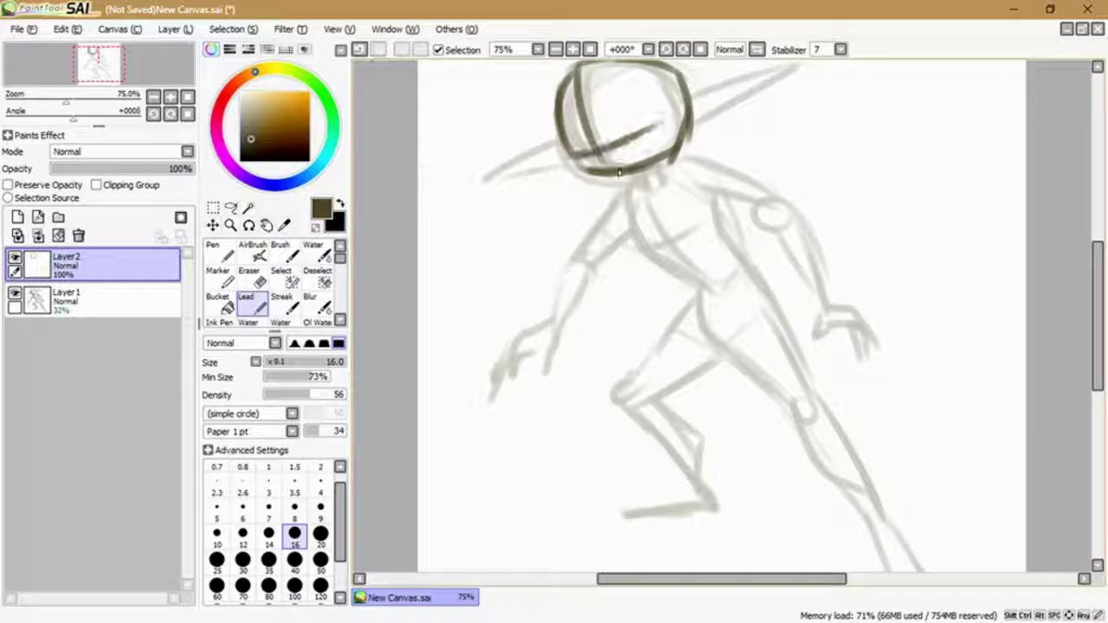
# - Sketch the long pointed ears and block in the hood around the head with one hanging flap
pyautogui.moveTo(657, 126); pyautogui.dragTo(474, 192)
pyautogui.moveTo(567, 148); pyautogui.dragTo(471, 195)
pyautogui.moveTo(684, 107); pyautogui.dragTo(820, 55)
pyautogui.moveTo(779, 78); pyautogui.dragTo(745, 175)
pyautogui.moveTo(526, 192)
pyautogui.mouseDown()
pyautogui.moveTo(611, 204)
pyautogui.moveTo(523, 251)
pyautogui.mouseUp()
pyautogui.moveTo(645, 186); pyautogui.dragTo(642, 268)
pyautogui.moveTo(567, 154)
pyautogui.mouseDown()
pyautogui.moveTo(531, 171)
pyautogui.moveTo(644, 169)
pyautogui.moveTo(703, 269)
pyautogui.mouseUp()
pyautogui.moveTo(654, 199); pyautogui.dragTo(645, 311)
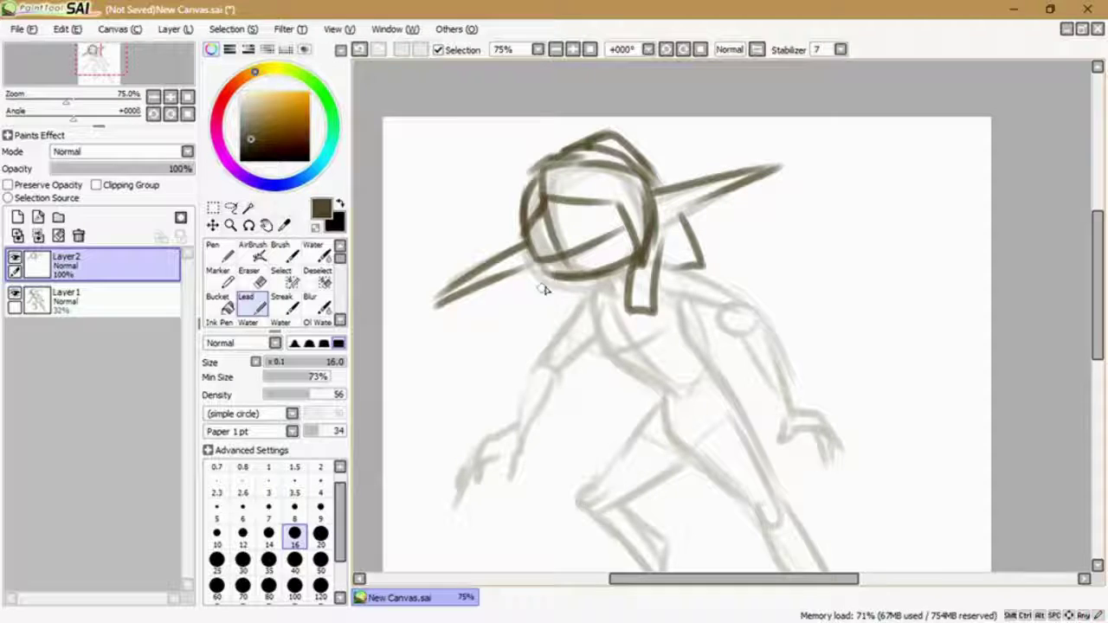
# - Sketch the hood's far side, its second hanging flap and the pointed tip behind the neck
pyautogui.moveTo(555, 279); pyautogui.dragTo(588, 298)
pyautogui.moveTo(529, 156); pyautogui.dragTo(554, 320)
pyautogui.moveTo(589, 130); pyautogui.dragTo(640, 151)
pyautogui.moveTo(666, 225); pyautogui.dragTo(723, 269)
pyautogui.moveTo(519, 227); pyautogui.dragTo(553, 321)
pyautogui.moveTo(632, 264); pyautogui.dragTo(636, 318)
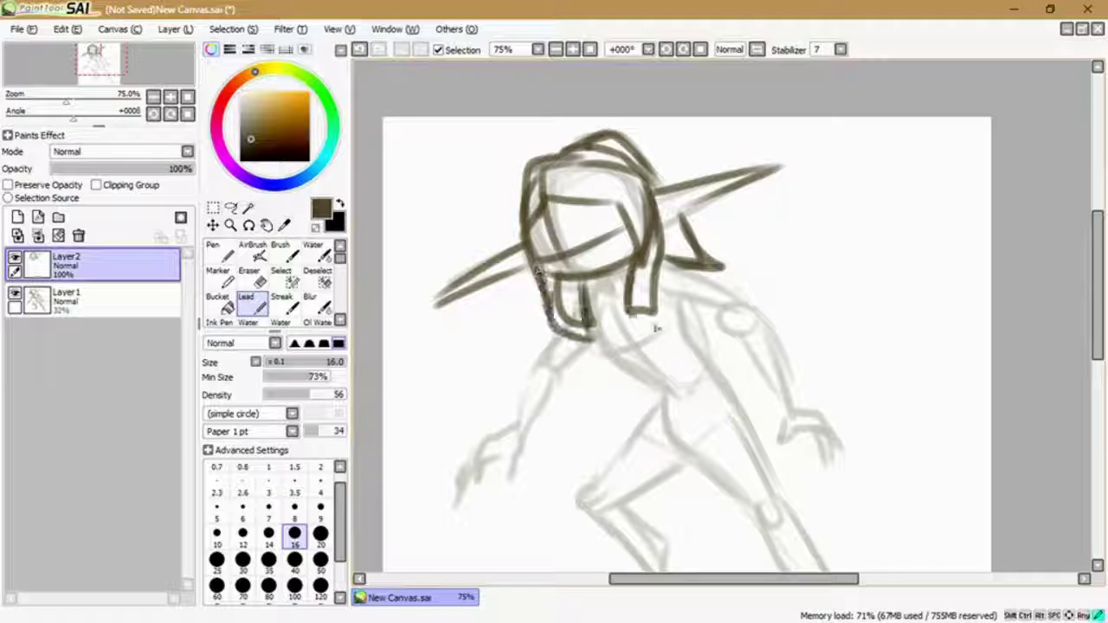
pyautogui.moveTo(654, 242); pyautogui.dragTo(662, 328)
pyautogui.moveTo(541, 264); pyautogui.dragTo(571, 340)
# - Sketch the torso, a belt with a round buckle, and a pointed loincloth hanging from the waist
pyautogui.moveTo(606, 281)
pyautogui.mouseDown()
pyautogui.moveTo(567, 341)
pyautogui.moveTo(649, 385)
pyautogui.mouseUp()
pyautogui.moveTo(679, 303)
pyautogui.mouseDown()
pyautogui.moveTo(693, 364)
pyautogui.moveTo(644, 407)
pyautogui.moveTo(727, 381)
pyautogui.moveTo(761, 242)
pyautogui.mouseUp()
pyautogui.moveTo(697, 259); pyautogui.dragTo(745, 398)
pyautogui.moveTo(770, 216); pyautogui.dragTo(746, 398)
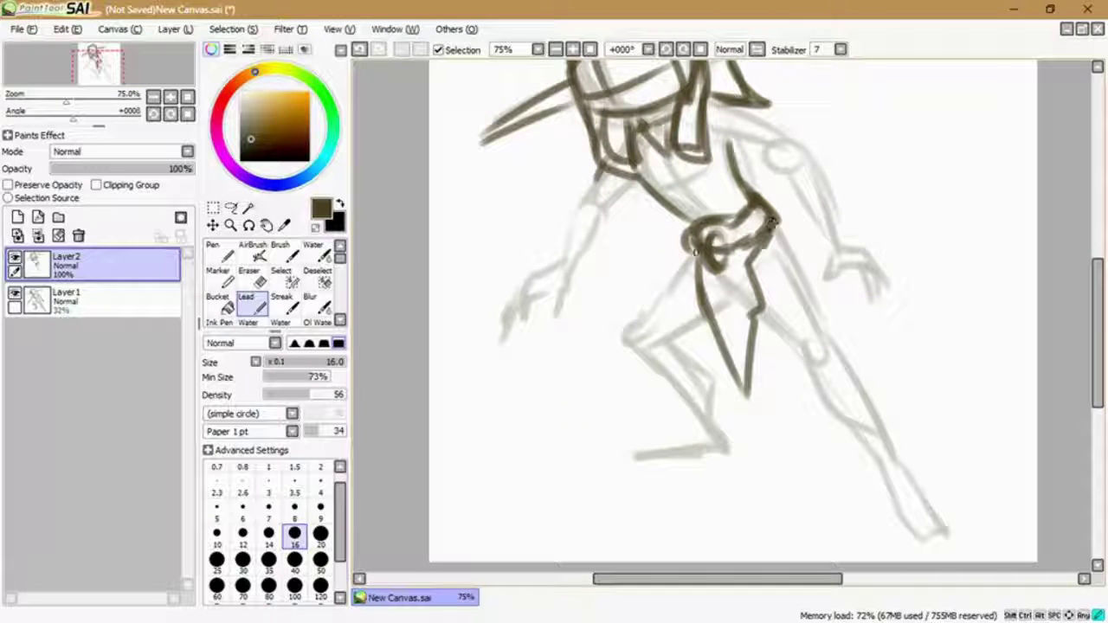
# - Sketch both legs with knee cuffs, shins and feet over the faded pose
pyautogui.moveTo(693, 251); pyautogui.dragTo(636, 357)
pyautogui.moveTo(709, 312)
pyautogui.mouseDown()
pyautogui.moveTo(649, 351)
pyautogui.moveTo(734, 459)
pyautogui.moveTo(636, 481)
pyautogui.mouseUp()
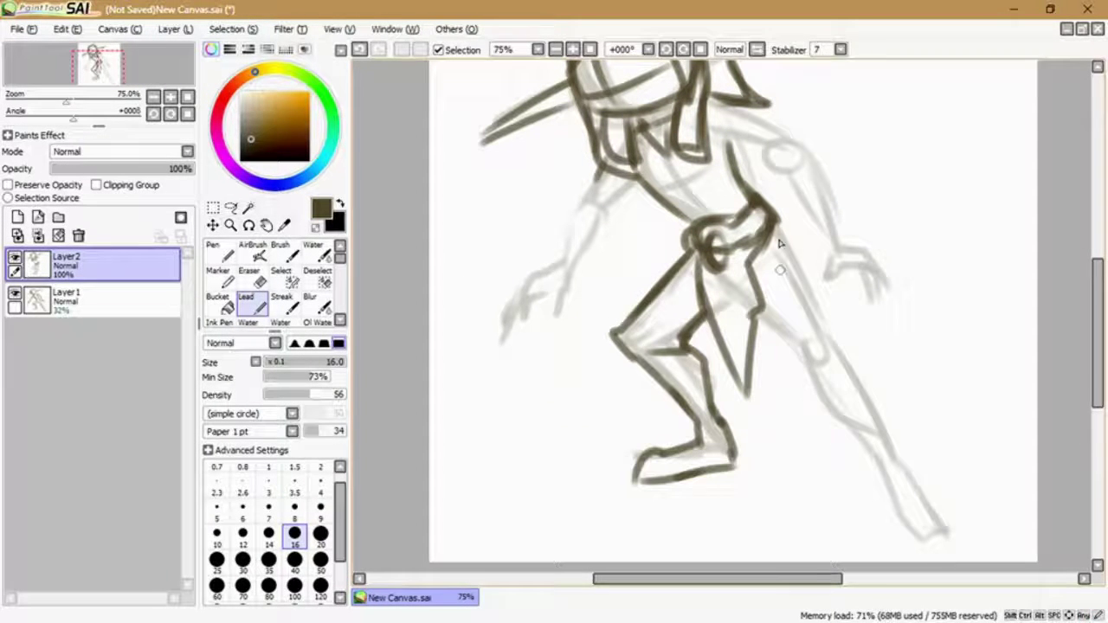
pyautogui.moveTo(771, 223); pyautogui.dragTo(840, 346)
pyautogui.moveTo(839, 346); pyautogui.dragTo(805, 363)
pyautogui.moveTo(628, 359); pyautogui.dragTo(683, 381)
pyautogui.moveTo(806, 348); pyautogui.dragTo(844, 362)
pyautogui.moveTo(831, 372); pyautogui.dragTo(909, 520)
pyautogui.moveTo(904, 519)
pyautogui.mouseDown()
pyautogui.moveTo(971, 538)
pyautogui.moveTo(944, 530)
pyautogui.mouseUp()
# - Sketch both arms with upper-arm bands, forearms and hands, including the far shoulder line
pyautogui.moveTo(575, 183)
pyautogui.mouseDown()
pyautogui.moveTo(599, 210)
pyautogui.moveTo(559, 259)
pyautogui.mouseUp()
pyautogui.moveTo(610, 184)
pyautogui.mouseDown()
pyautogui.moveTo(641, 210)
pyautogui.moveTo(567, 307)
pyautogui.mouseUp()
pyautogui.moveTo(558, 276); pyautogui.dragTo(515, 336)
pyautogui.moveTo(575, 259); pyautogui.dragTo(502, 345)
pyautogui.moveTo(708, 138); pyautogui.dragTo(759, 151)
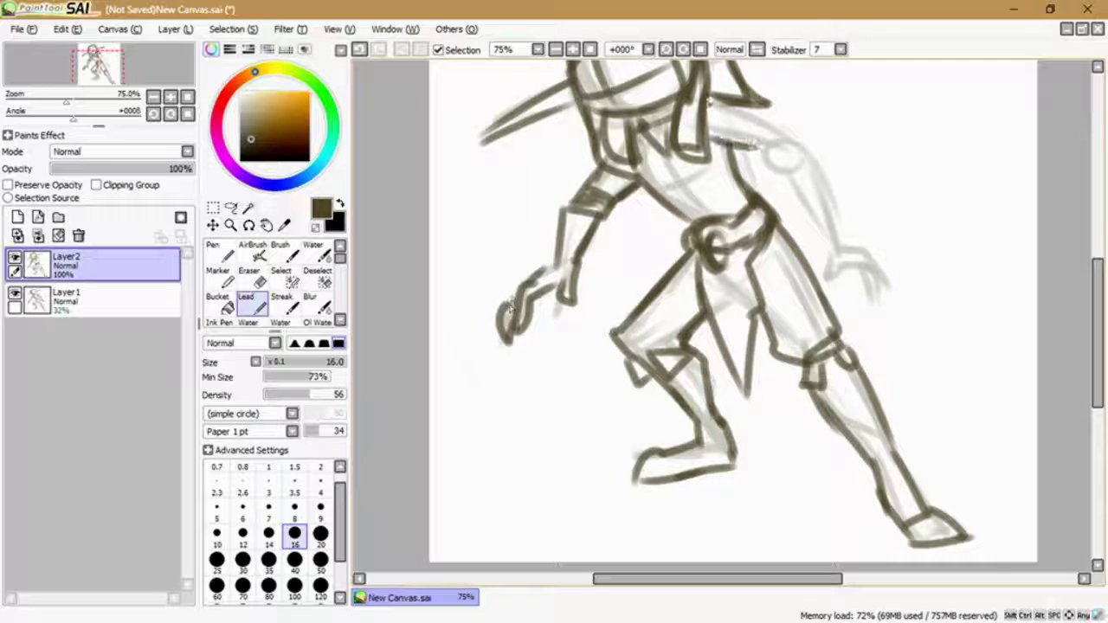
pyautogui.moveTo(718, 97); pyautogui.dragTo(818, 164)
pyautogui.moveTo(751, 143)
pyautogui.mouseDown()
pyautogui.moveTo(824, 191)
pyautogui.moveTo(853, 247)
pyautogui.mouseUp()
pyautogui.moveTo(826, 232); pyautogui.dragTo(913, 264)
# - Pick a light tan colour and lower Layer2's opacity to 47%
pyautogui.moveTo(619, 64)
pyautogui.mouseDown()
pyautogui.moveTo(544, 215)
pyautogui.moveTo(549, 259)
pyautogui.moveTo(572, 260)
pyautogui.mouseUp()
pyautogui.click(260, 109)
pyautogui.moveTo(191, 169); pyautogui.dragTo(117, 168)
# - Add a linework layer named Linework1 and set its Pen to black
pyautogui.click(17, 218)
pyautogui.doubleClick(82, 256)
pyautogui.write('Linework1')
pyautogui.press('Return')
pyautogui.click(212, 251)
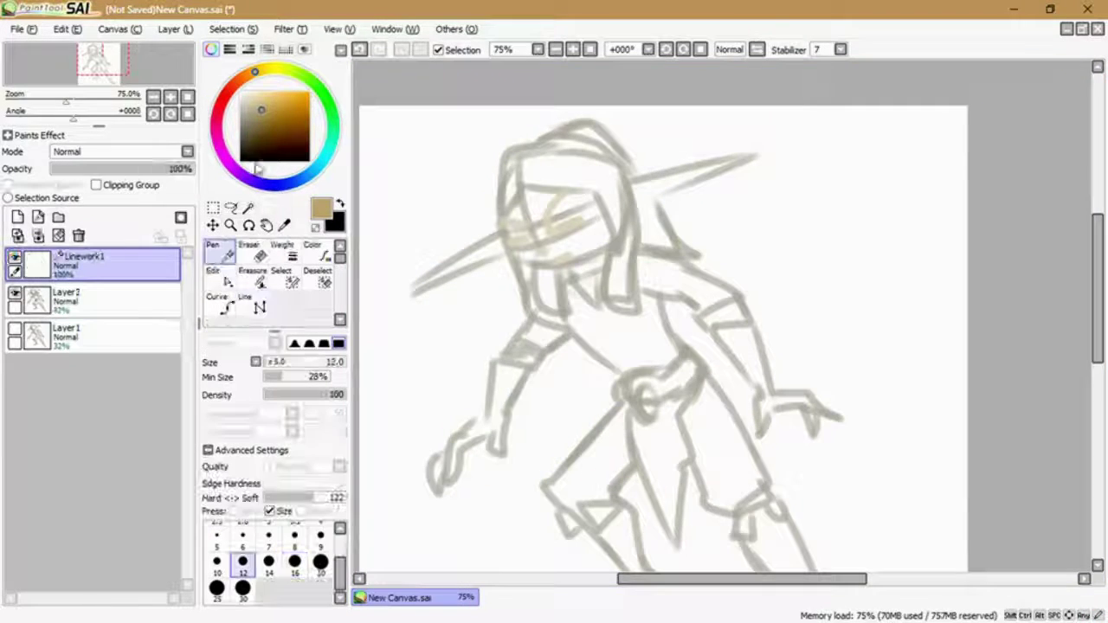
pyautogui.click(334, 223)
pyautogui.click(572, 49)
pyautogui.moveTo(506, 294); pyautogui.dragTo(576, 255)
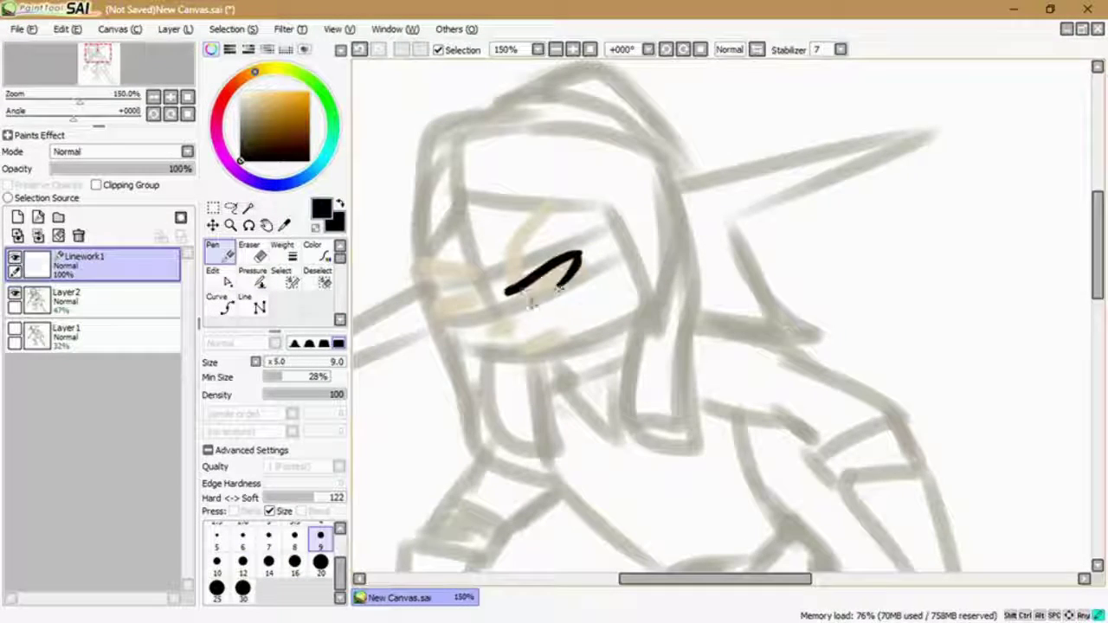
pyautogui.moveTo(421, 305)
pyautogui.mouseDown()
pyautogui.moveTo(476, 299)
pyautogui.moveTo(585, 241)
pyautogui.mouseUp()
pyautogui.hotkey('ctrl', 'z')
pyautogui.hotkey('ctrl', 'z')
pyautogui.click(839, 50)
pyautogui.click(817, 181)
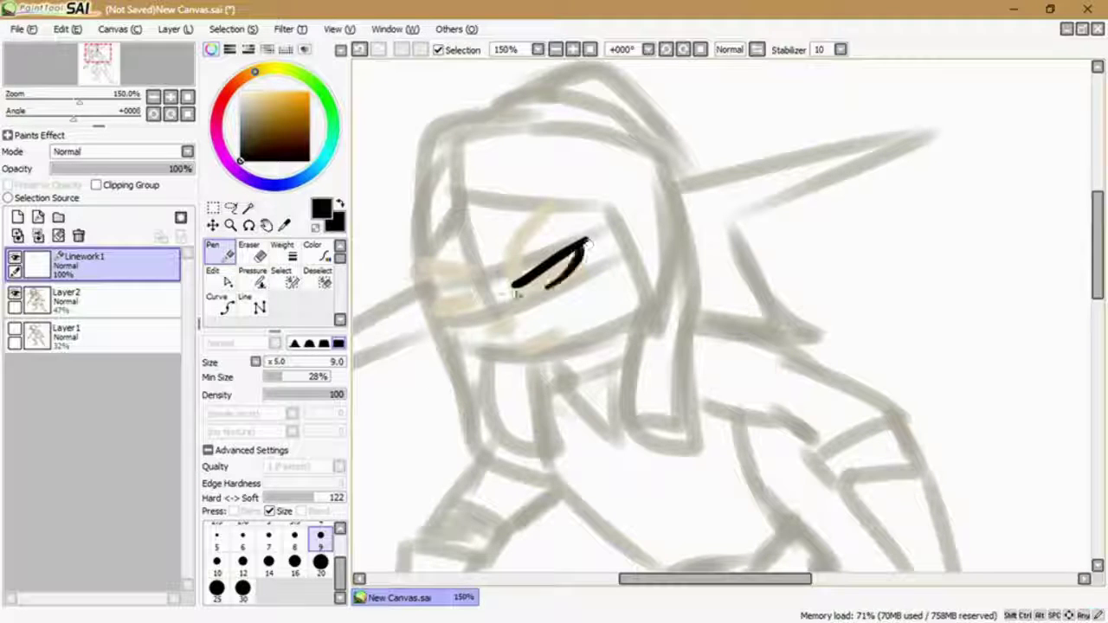
pyautogui.moveTo(516, 287); pyautogui.dragTo(576, 264)
pyautogui.moveTo(421, 303)
pyautogui.mouseDown()
pyautogui.moveTo(470, 304)
pyautogui.moveTo(585, 259)
pyautogui.mouseUp()
pyautogui.hotkey('ctrl', 'z')
pyautogui.hotkey('ctrl', 'z')
pyautogui.hotkey('ctrl', 'z')
pyautogui.hotkey('ctrl', 'z')
# - Set the pen size to 7 and the Stabilizer to 14, and ink both half-closed eyes
pyautogui.click(268, 536)
pyautogui.click(840, 50)
pyautogui.click(818, 234)
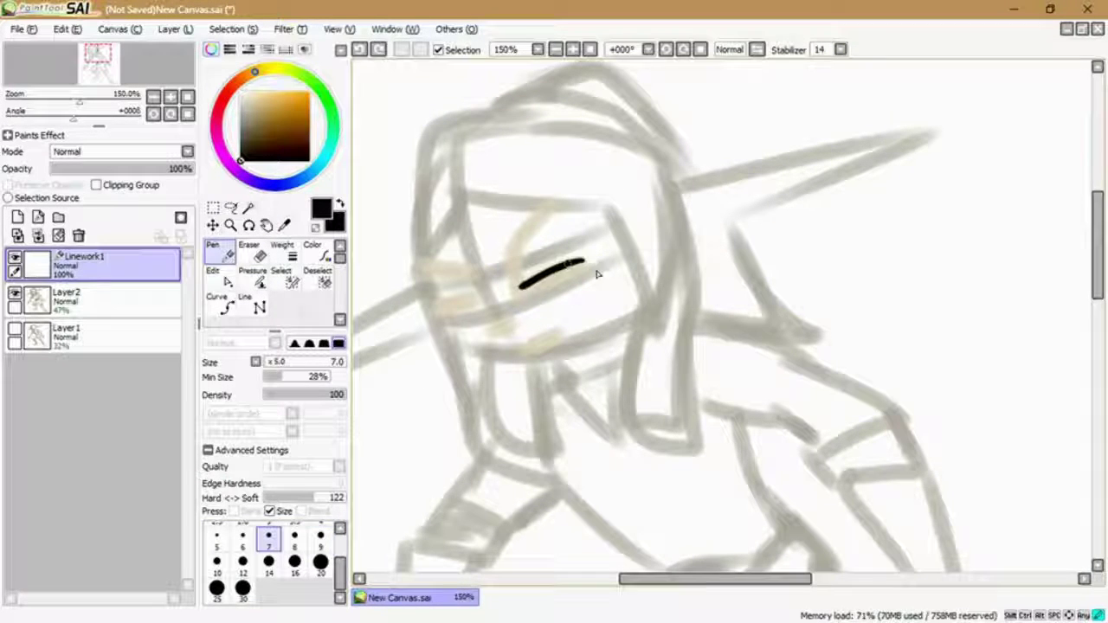
pyautogui.hotkey('ctrl', 'z')
pyautogui.moveTo(422, 303); pyautogui.dragTo(474, 279)
pyautogui.moveTo(424, 308)
pyautogui.mouseDown()
pyautogui.moveTo(571, 264)
pyautogui.moveTo(562, 273)
pyautogui.mouseUp()
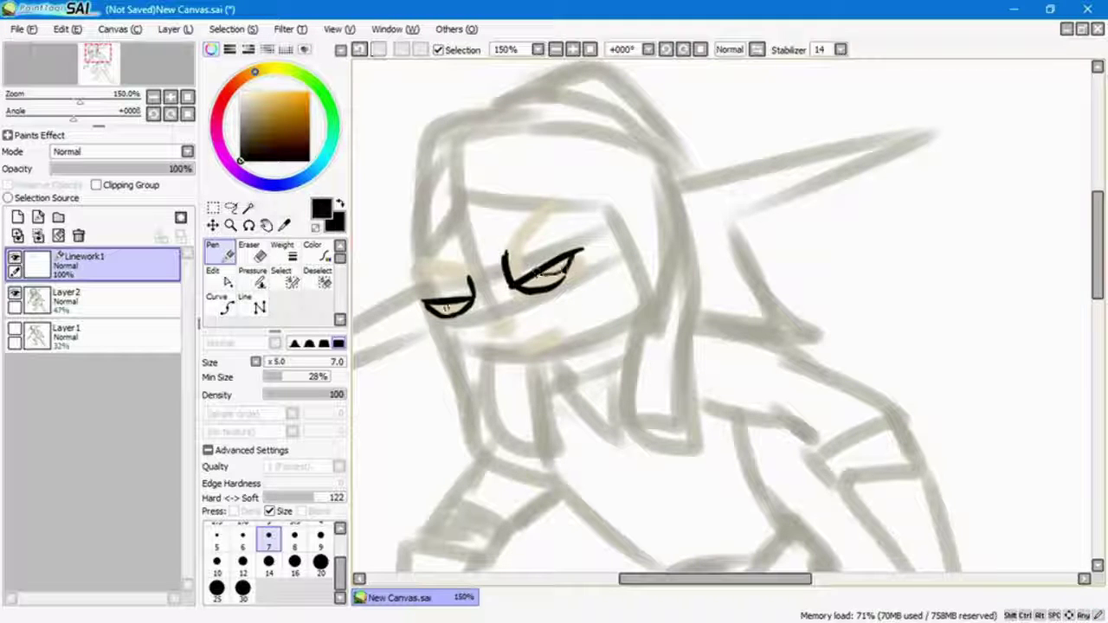
pyautogui.moveTo(443, 308); pyautogui.dragTo(463, 304)
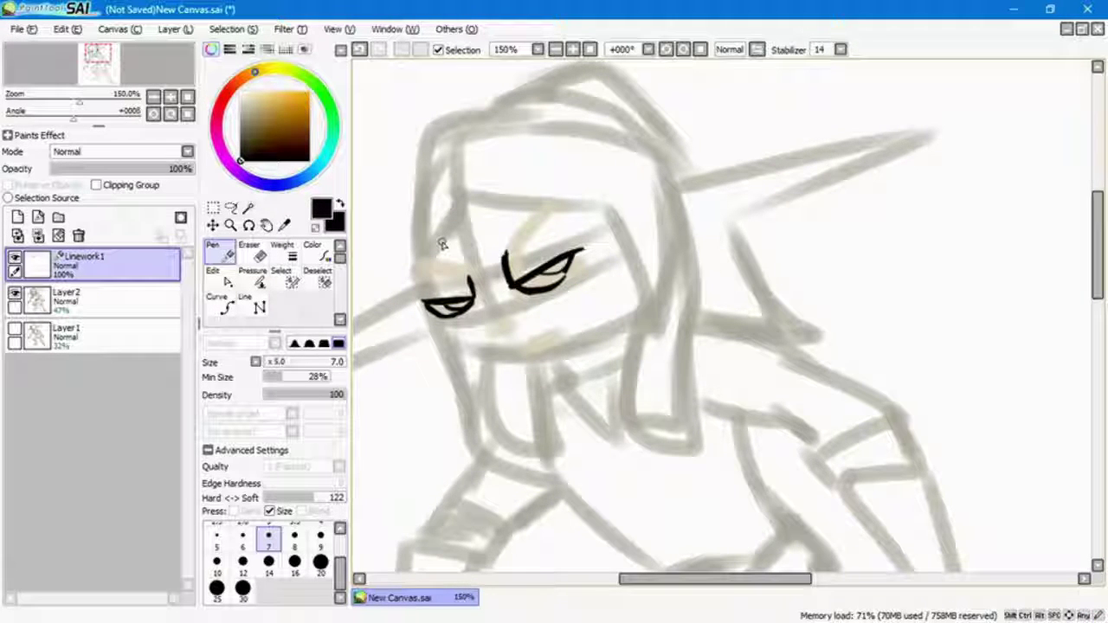
# - Ink the near eyebrow and a jagged scar across the eye, erasing the overlapping lines
pyautogui.moveTo(502, 226); pyautogui.dragTo(578, 216)
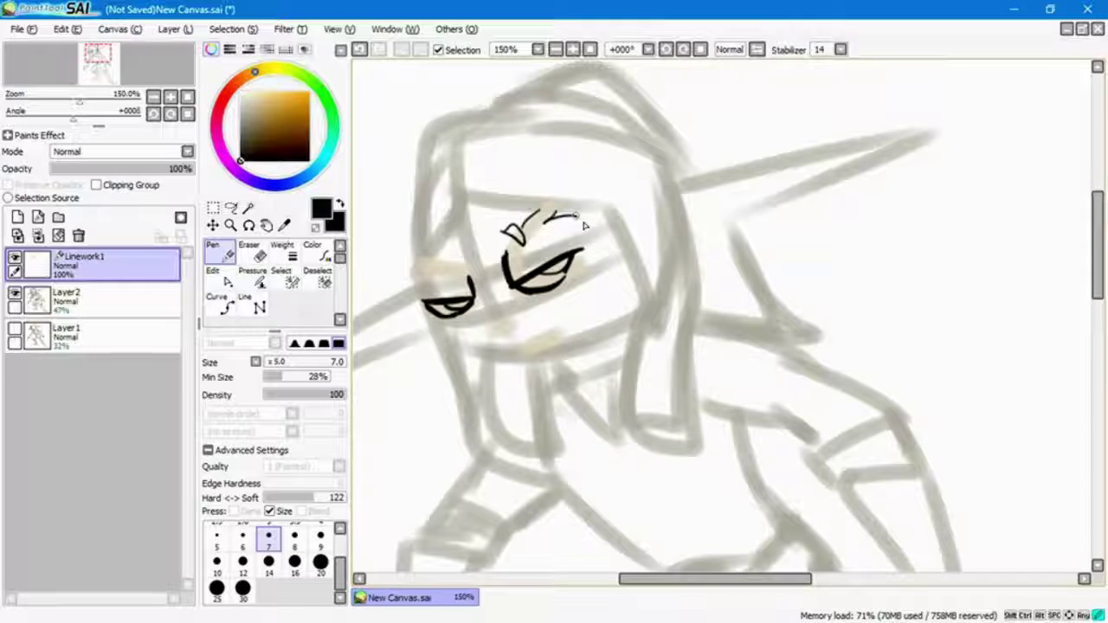
pyautogui.moveTo(505, 250); pyautogui.dragTo(515, 288)
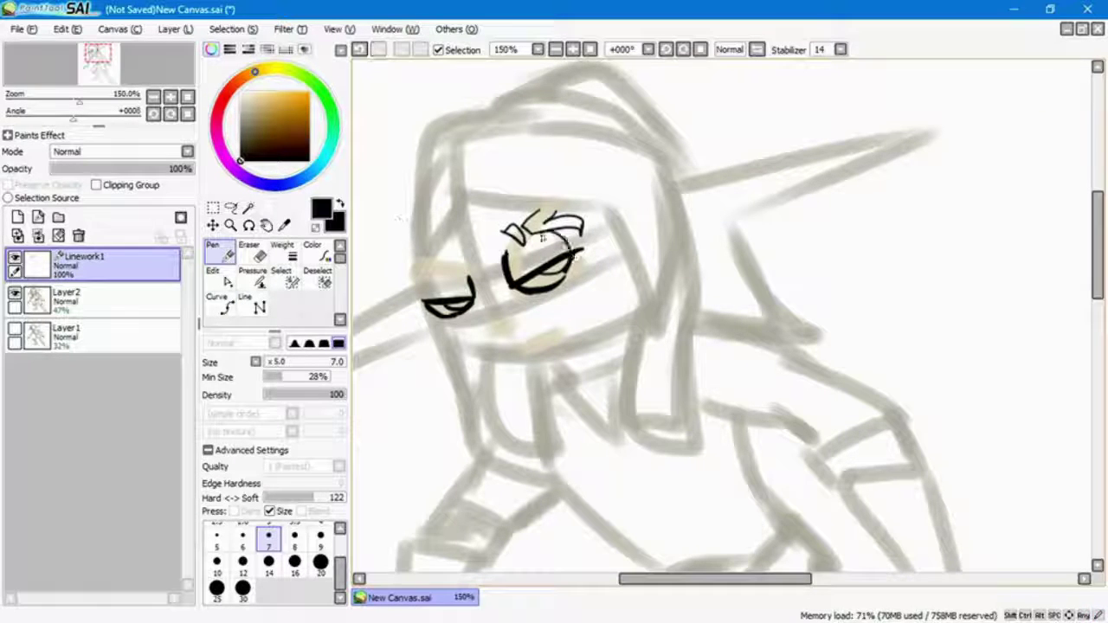
pyautogui.hotkey('ctrl', 'z')
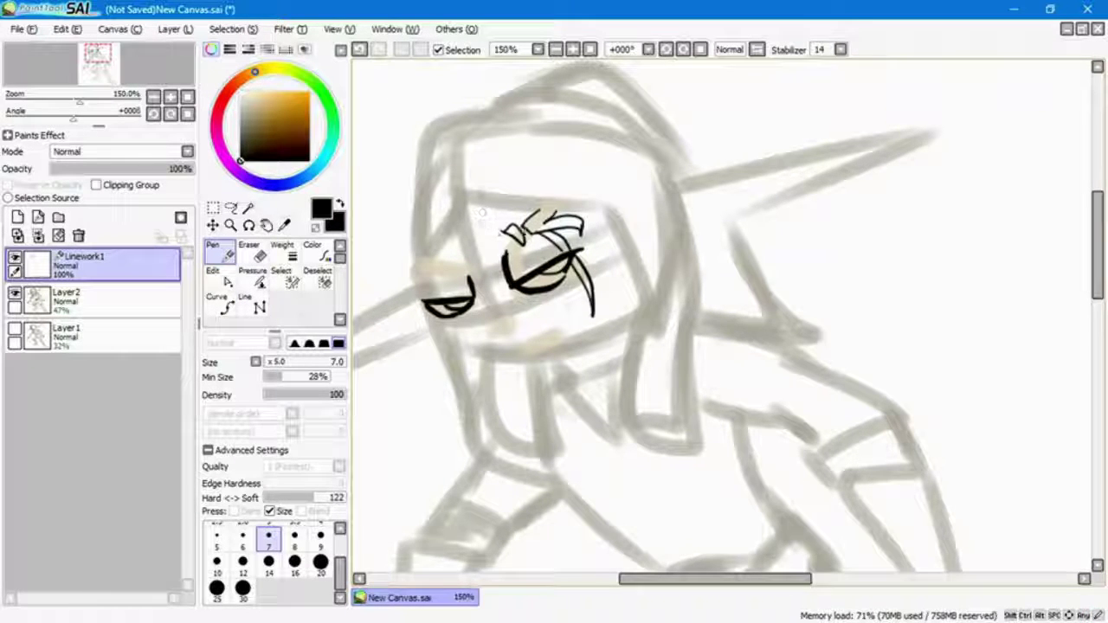
pyautogui.press('e')
pyautogui.moveTo(589, 227)
pyautogui.mouseDown()
pyautogui.moveTo(533, 221)
pyautogui.moveTo(592, 211)
pyautogui.moveTo(573, 260)
pyautogui.mouseUp()
pyautogui.press('n')
pyautogui.press('e')
pyautogui.press('n')
pyautogui.press('e')
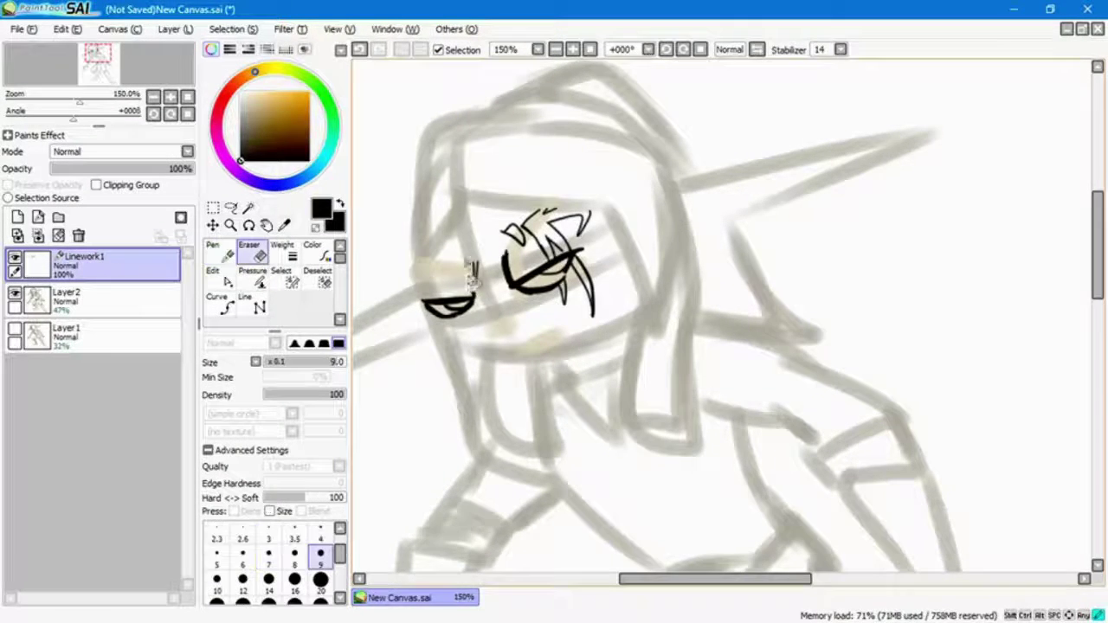
# - Clean up the eye outlines with the Eraser, and ink the far eye socket and frown lines
pyautogui.moveTo(472, 275)
pyautogui.mouseDown()
pyautogui.moveTo(512, 270)
pyautogui.moveTo(477, 296)
pyautogui.mouseUp()
pyautogui.press('n')
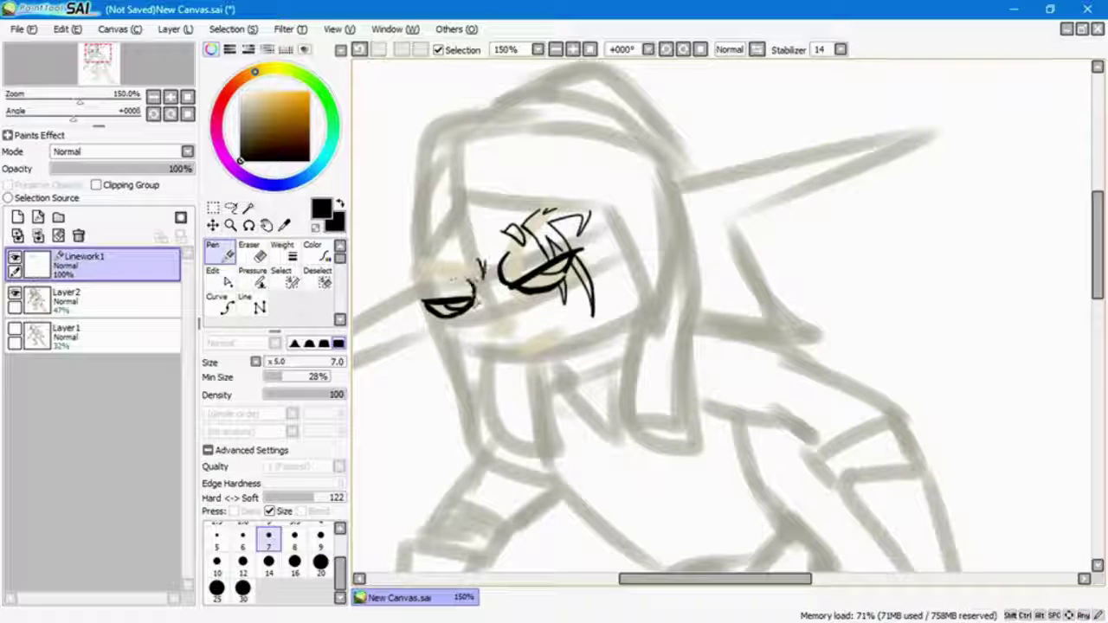
pyautogui.press('e')
pyautogui.moveTo(511, 255)
pyautogui.mouseDown()
pyautogui.moveTo(501, 293)
pyautogui.moveTo(427, 277)
pyautogui.moveTo(404, 173)
pyautogui.mouseUp()
pyautogui.press('n')
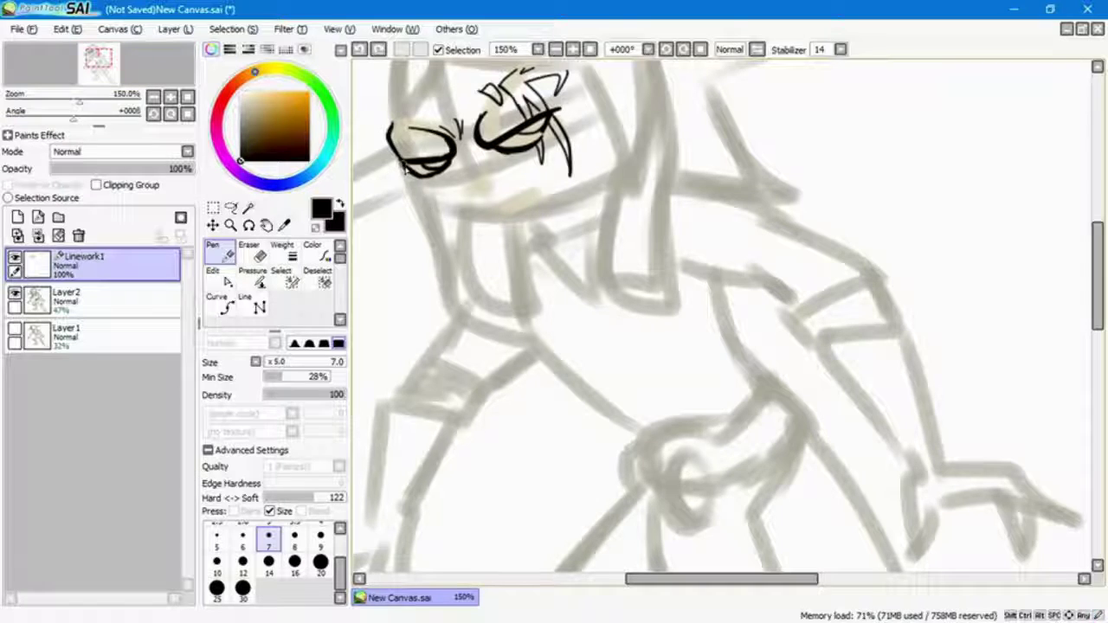
# - Ink the jawline, a small dark nose and a snarling mouth with teeth
pyautogui.moveTo(426, 221); pyautogui.dragTo(610, 192)
pyautogui.moveTo(422, 200); pyautogui.dragTo(432, 227)
pyautogui.moveTo(478, 164)
pyautogui.mouseDown()
pyautogui.moveTo(450, 181)
pyautogui.moveTo(472, 156)
pyautogui.moveTo(451, 178)
pyautogui.mouseUp()
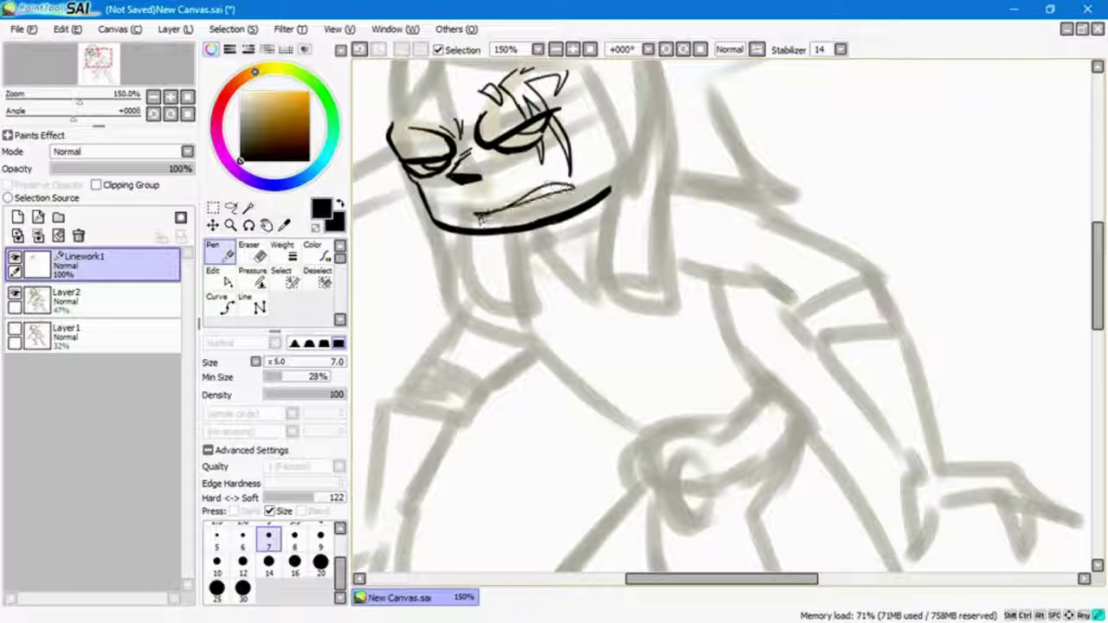
pyautogui.moveTo(481, 218)
pyautogui.mouseDown()
pyautogui.moveTo(569, 185)
pyautogui.moveTo(525, 213)
pyautogui.moveTo(557, 199)
pyautogui.mouseUp()
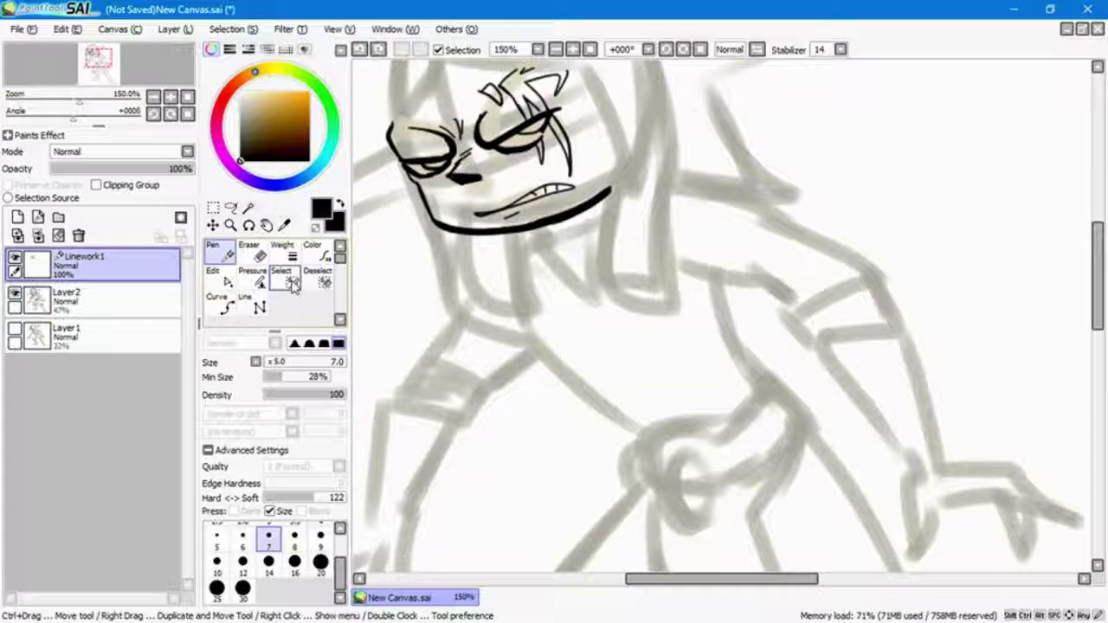
# - Ink the hood's front opening and the near pointed ear, redrawing its lower edge with ragged notches
pyautogui.moveTo(419, 141)
pyautogui.mouseDown()
pyautogui.moveTo(537, 285)
pyautogui.moveTo(562, 198)
pyautogui.moveTo(735, 340)
pyautogui.mouseUp()
pyautogui.moveTo(759, 206); pyautogui.dragTo(736, 345)
pyautogui.moveTo(758, 227)
pyautogui.mouseDown()
pyautogui.moveTo(732, 345)
pyautogui.moveTo(769, 201)
pyautogui.moveTo(1029, 94)
pyautogui.moveTo(950, 192)
pyautogui.moveTo(758, 285)
pyautogui.mouseUp()
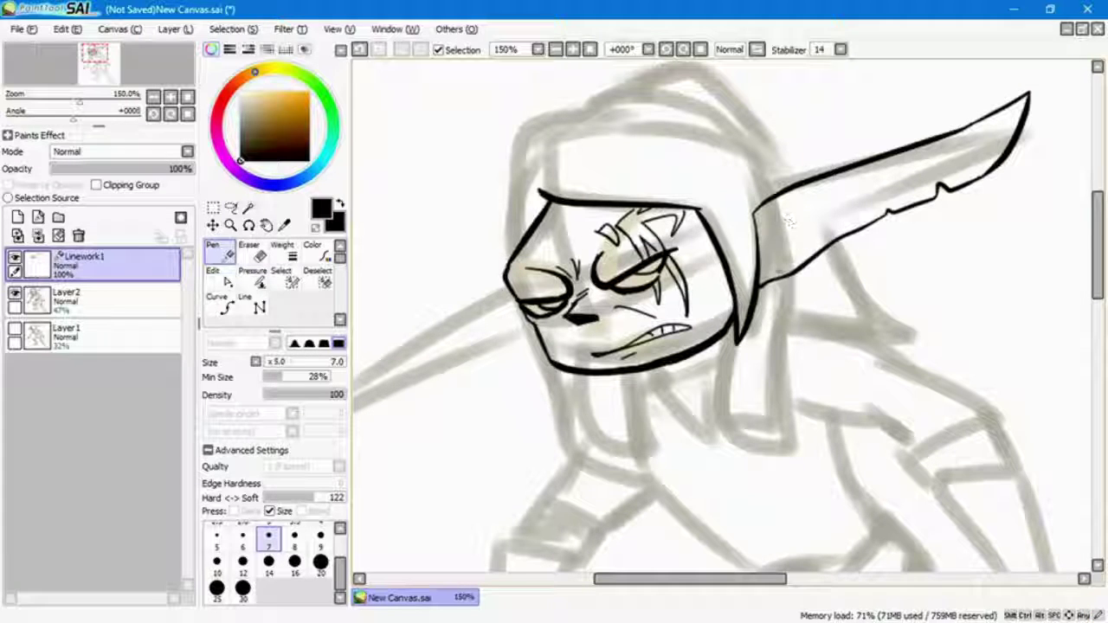
pyautogui.hotkey('ctrl', 'z')
pyautogui.hotkey('ctrl', 'z')
pyautogui.moveTo(1028, 93)
pyautogui.mouseDown()
pyautogui.moveTo(989, 143)
pyautogui.moveTo(935, 178)
pyautogui.moveTo(761, 256)
pyautogui.mouseUp()
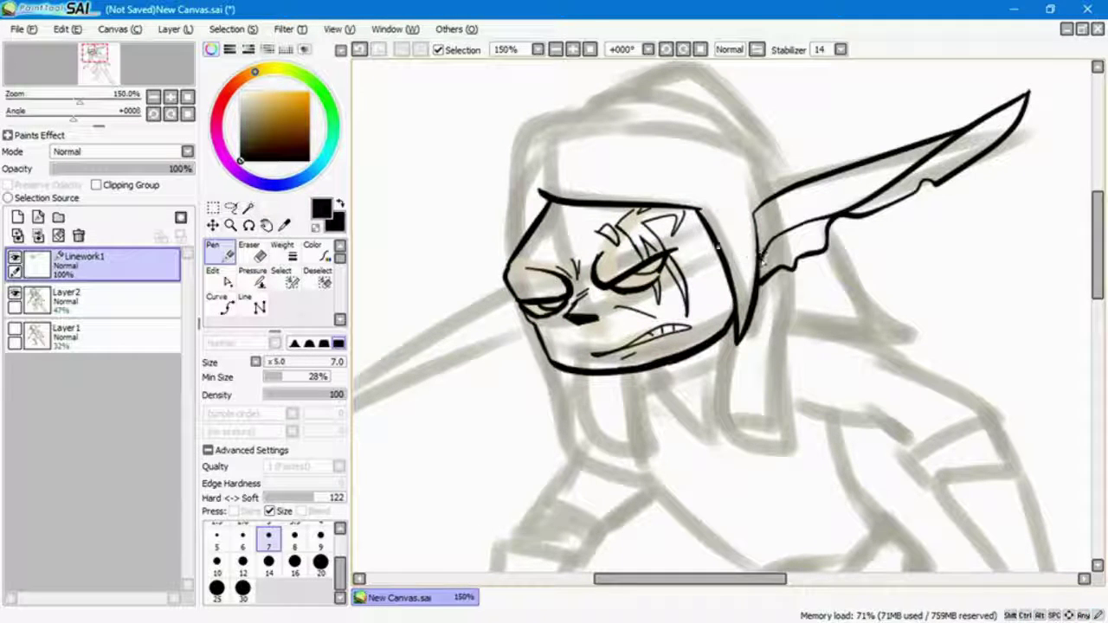
pyautogui.hotkey('ctrl', 'z')
pyautogui.hotkey('ctrl', 'y')
pyautogui.hotkey('ctrl', 'z')
pyautogui.hotkey('ctrl', 'y')
# - Add rings along the near ear's lower edge with a looping chain between them, erasing the ear line beneath
pyautogui.moveTo(950, 183); pyautogui.dragTo(979, 158)
pyautogui.press('e')
pyautogui.hotkey('ctrl', 'z')
pyautogui.press('n')
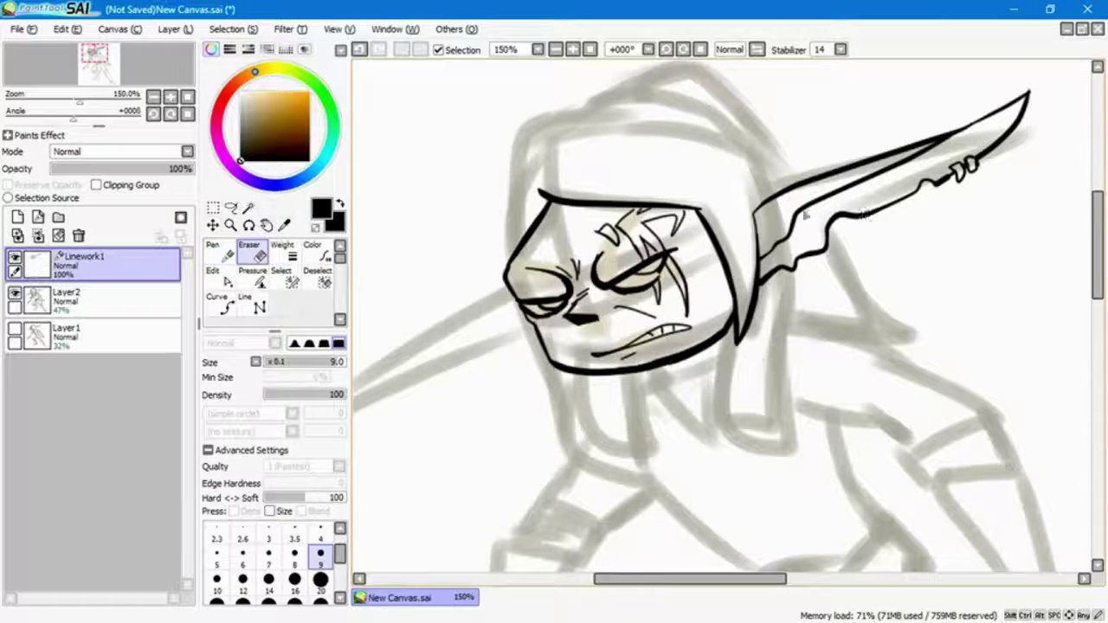
pyautogui.moveTo(863, 208); pyautogui.dragTo(874, 222)
pyautogui.moveTo(973, 168)
pyautogui.mouseDown()
pyautogui.moveTo(889, 268)
pyautogui.moveTo(870, 218)
pyautogui.moveTo(926, 277)
pyautogui.moveTo(960, 169)
pyautogui.mouseUp()
pyautogui.moveTo(812, 243); pyautogui.dragTo(808, 267)
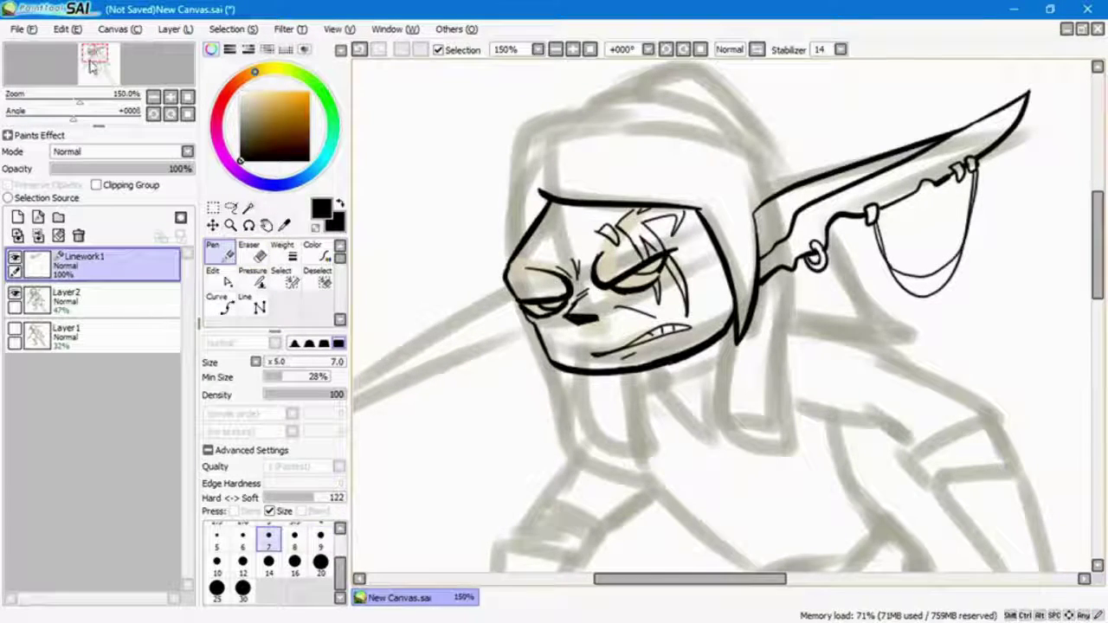
# - Ink the hood's far edge and the far pointed ear with notches, inner folds and a small ring
pyautogui.moveTo(520, 248)
pyautogui.mouseDown()
pyautogui.moveTo(693, 204)
pyautogui.moveTo(751, 371)
pyautogui.mouseUp()
pyautogui.moveTo(684, 251)
pyautogui.mouseDown()
pyautogui.moveTo(449, 405)
pyautogui.moveTo(684, 325)
pyautogui.mouseUp()
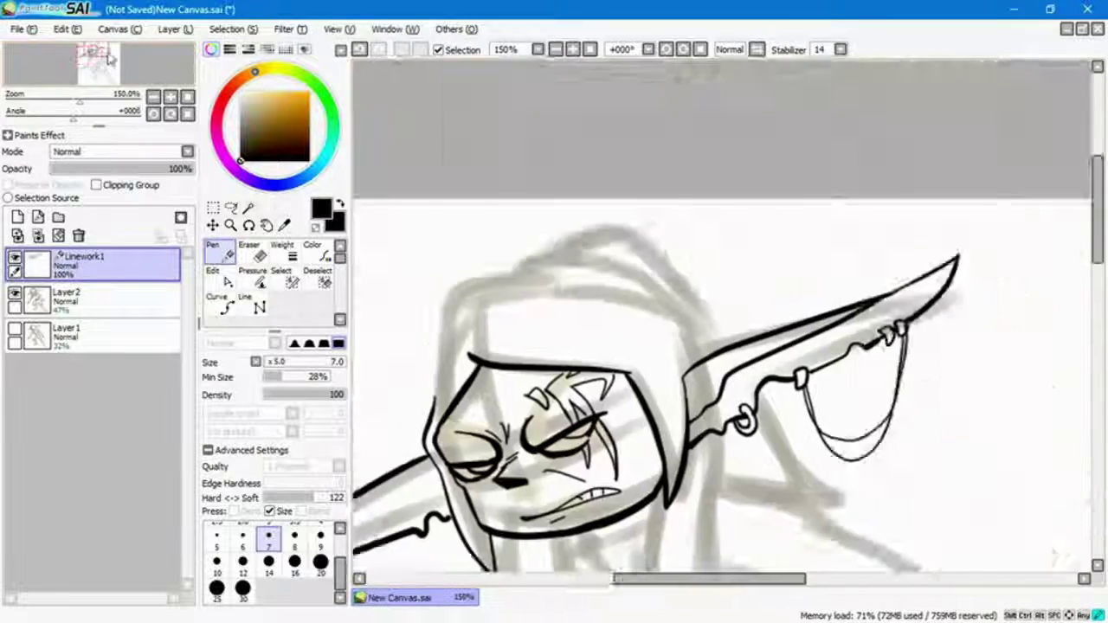
pyautogui.scroll(-1, 675, 286)
pyautogui.moveTo(519, 364)
pyautogui.mouseDown()
pyautogui.moveTo(702, 268)
pyautogui.moveTo(510, 319)
pyautogui.mouseUp()
pyautogui.moveTo(566, 285)
pyautogui.mouseDown()
pyautogui.moveTo(599, 318)
pyautogui.moveTo(564, 327)
pyautogui.mouseUp()
pyautogui.press('e')
pyautogui.press('n')
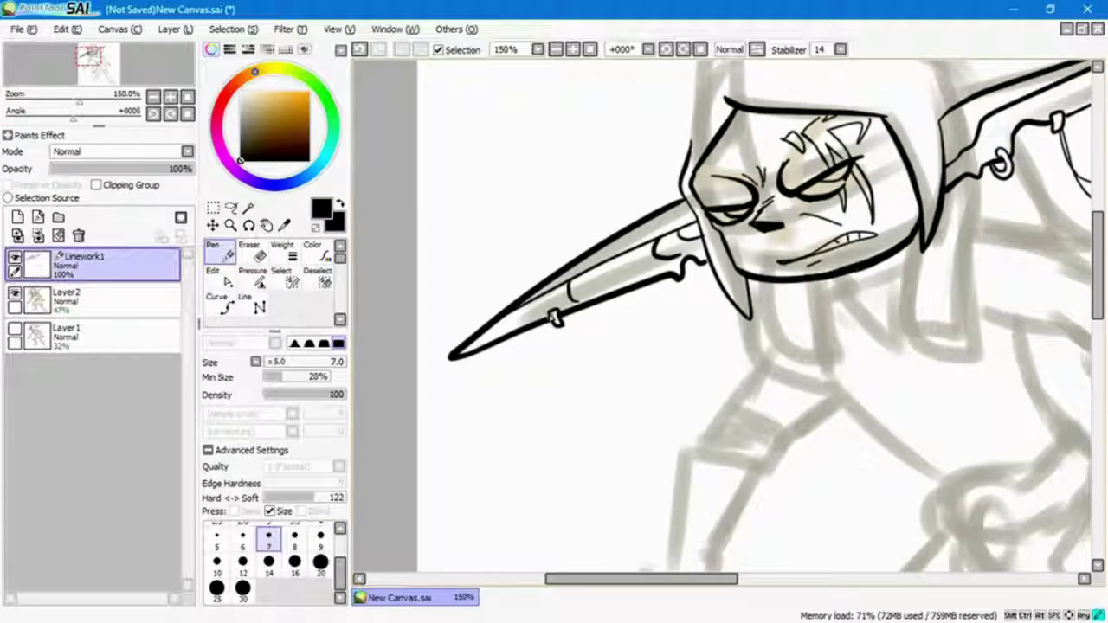
# - Ink the hood's outer outline and the two rounded flaps hanging beside the face
pyautogui.click(93, 58)
pyautogui.moveTo(93, 59); pyautogui.dragTo(100, 54)
pyautogui.moveTo(909, 125)
pyautogui.mouseDown()
pyautogui.moveTo(921, 177)
pyautogui.moveTo(956, 109)
pyautogui.mouseUp()
pyautogui.moveTo(504, 256)
pyautogui.mouseDown()
pyautogui.moveTo(575, 130)
pyautogui.moveTo(805, 203)
pyautogui.mouseUp()
pyautogui.moveTo(793, 294); pyautogui.dragTo(783, 463)
pyautogui.moveTo(734, 346)
pyautogui.mouseDown()
pyautogui.moveTo(718, 450)
pyautogui.moveTo(765, 440)
pyautogui.moveTo(740, 450)
pyautogui.mouseUp()
pyautogui.moveTo(566, 391); pyautogui.dragTo(642, 500)
pyautogui.moveTo(624, 397); pyautogui.dragTo(645, 497)
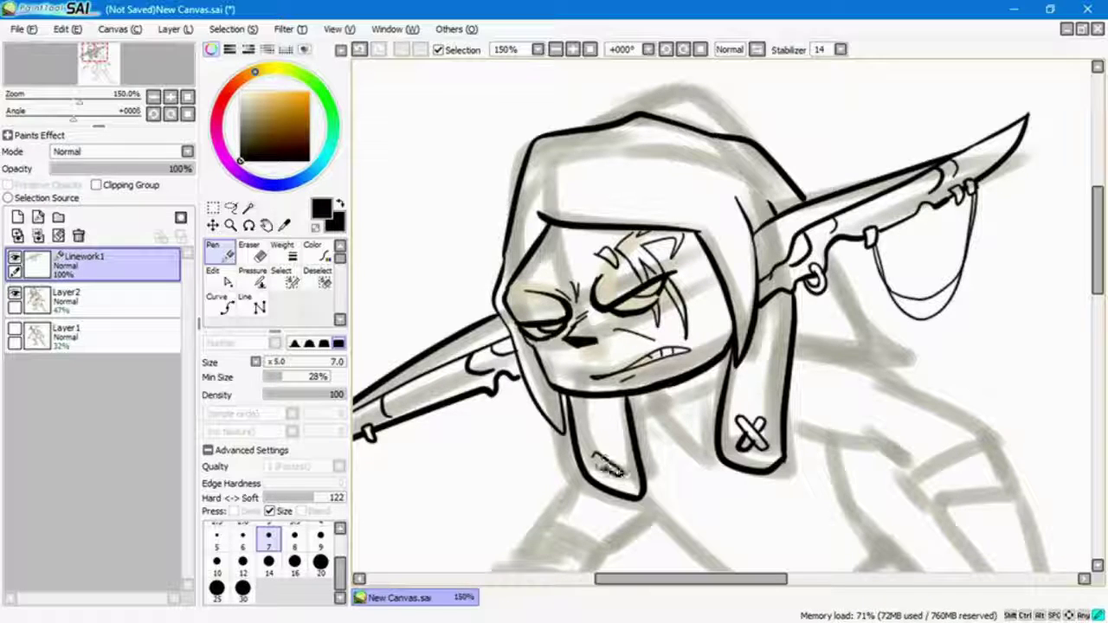
# - Add a cross-stitch to the far flap and ink the hood's pointed tip behind the shoulder
pyautogui.moveTo(596, 451); pyautogui.dragTo(621, 474)
pyautogui.moveTo(618, 450); pyautogui.dragTo(598, 474)
pyautogui.moveTo(619, 121); pyautogui.dragTo(706, 143)
pyautogui.moveTo(835, 255)
pyautogui.mouseDown()
pyautogui.moveTo(1003, 402)
pyautogui.moveTo(792, 360)
pyautogui.mouseUp()
# - Ink the solid black neck shadow and the jagged strands hanging below the chin
pyautogui.scroll(-5, 558, 363)
pyautogui.moveTo(644, 183)
pyautogui.mouseDown()
pyautogui.moveTo(713, 160)
pyautogui.moveTo(666, 186)
pyautogui.mouseUp()
pyautogui.moveTo(718, 155)
pyautogui.mouseDown()
pyautogui.moveTo(692, 190)
pyautogui.moveTo(690, 264)
pyautogui.mouseUp()
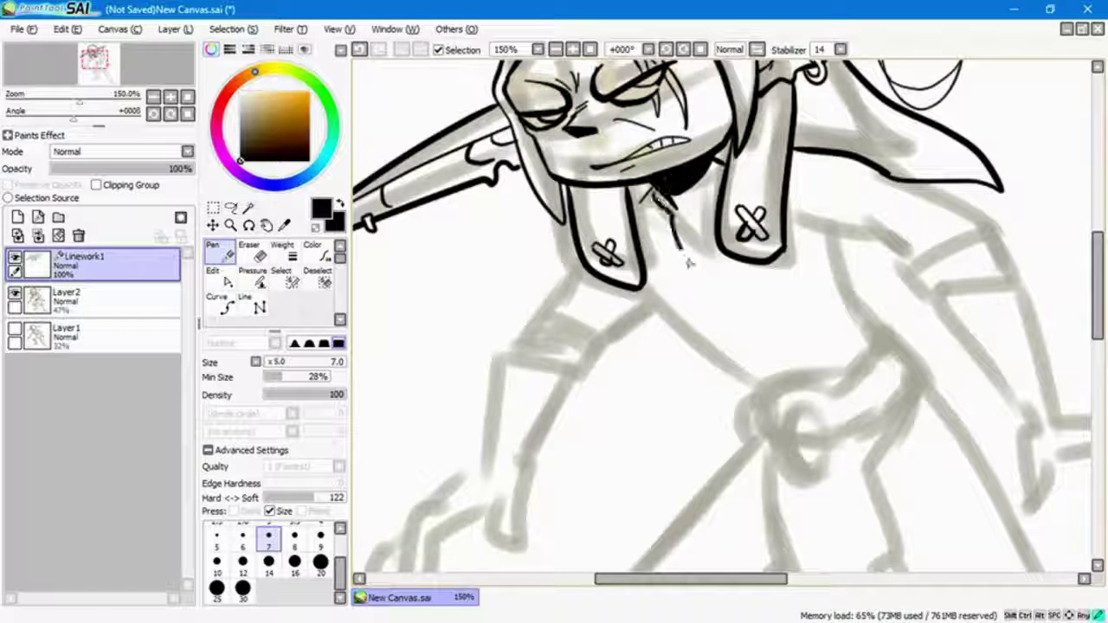
pyautogui.moveTo(715, 212); pyautogui.dragTo(716, 275)
pyautogui.moveTo(662, 192)
pyautogui.mouseDown()
pyautogui.moveTo(645, 256)
pyautogui.moveTo(650, 207)
pyautogui.mouseUp()
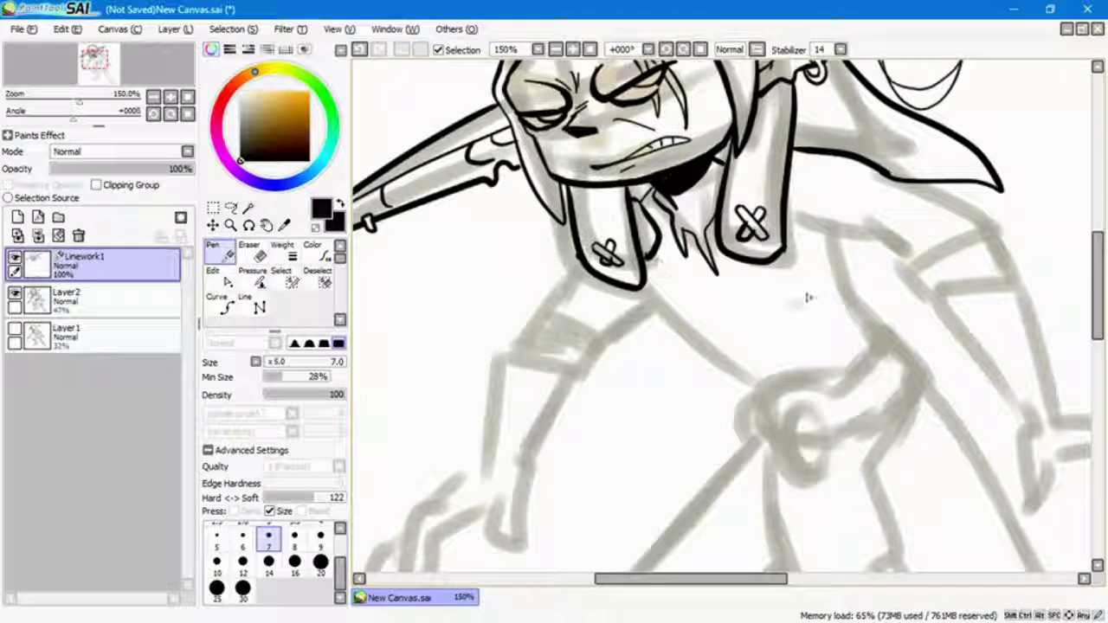
# - Ink a round chest ring with bands crossing the torso on either side, plus a small jagged edge under the near flap
pyautogui.moveTo(787, 274); pyautogui.dragTo(790, 296)
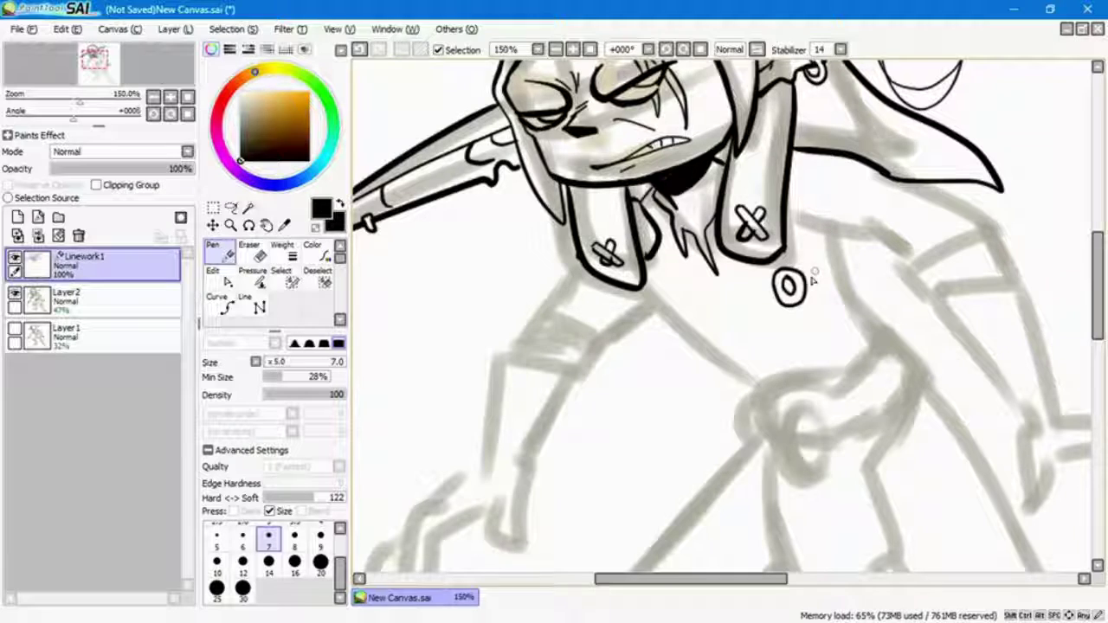
pyautogui.hotkey('ctrl', 'z')
pyautogui.moveTo(684, 327); pyautogui.dragTo(777, 303)
pyautogui.moveTo(658, 309); pyautogui.dragTo(773, 287)
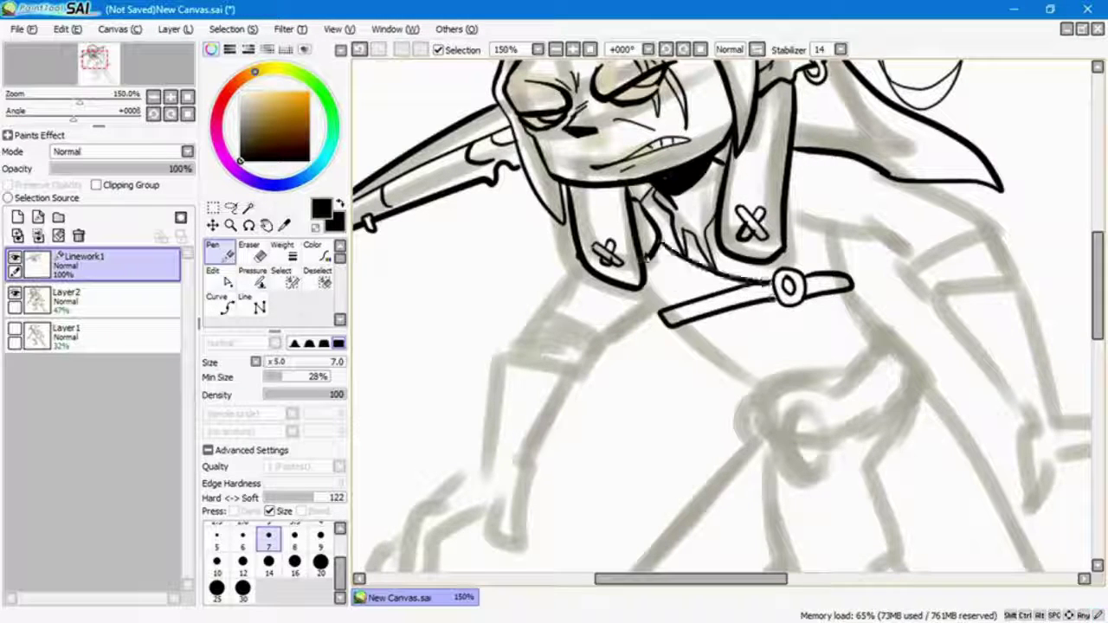
pyautogui.hotkey('ctrl', 'z')
pyautogui.moveTo(640, 259)
pyautogui.mouseDown()
pyautogui.moveTo(736, 242)
pyautogui.moveTo(783, 279)
pyautogui.mouseUp()
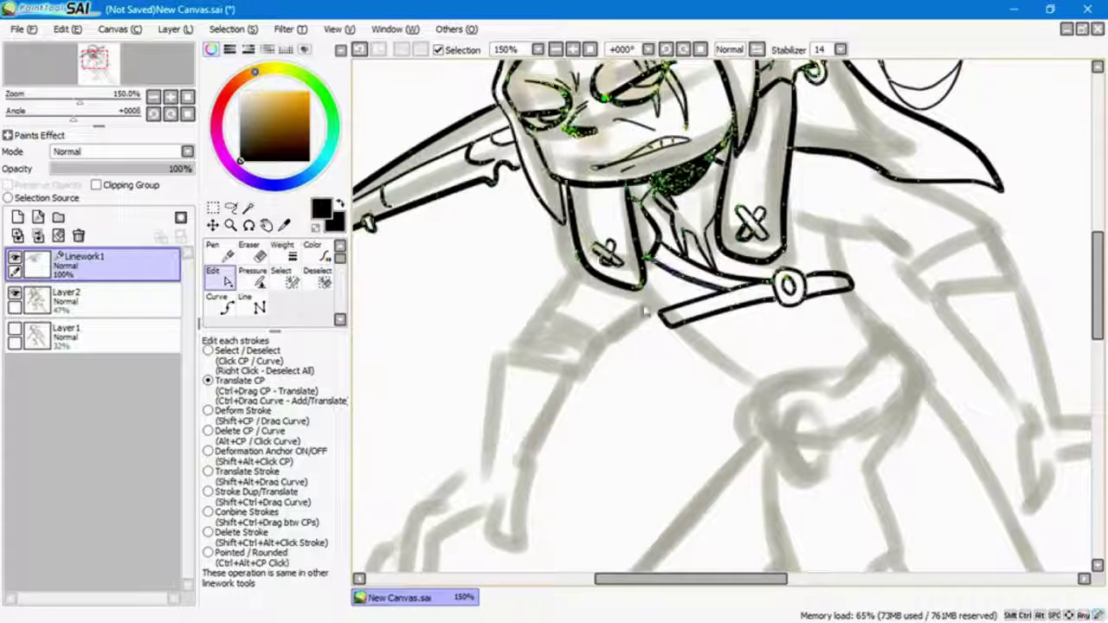
pyautogui.moveTo(643, 275); pyautogui.dragTo(663, 326)
pyautogui.hotkey('ctrl', 'z')
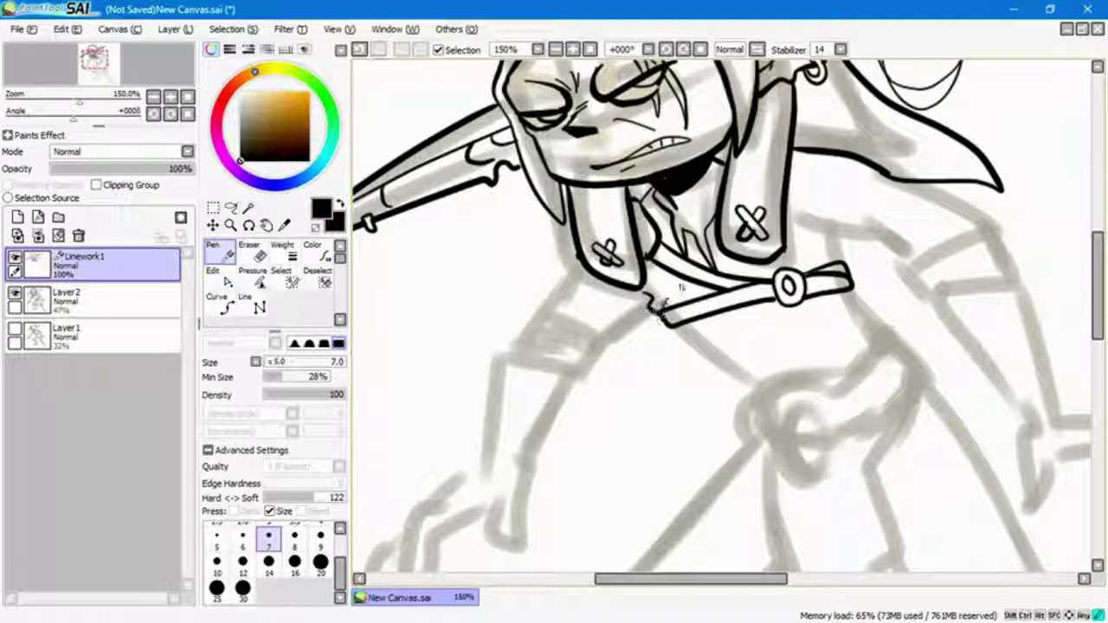
# - Ink the vest's side and curved armhole at the character's left shoulder, with a row of small rectangles along the chest
pyautogui.moveTo(838, 232); pyautogui.dragTo(843, 270)
pyautogui.moveTo(876, 169); pyautogui.dragTo(836, 232)
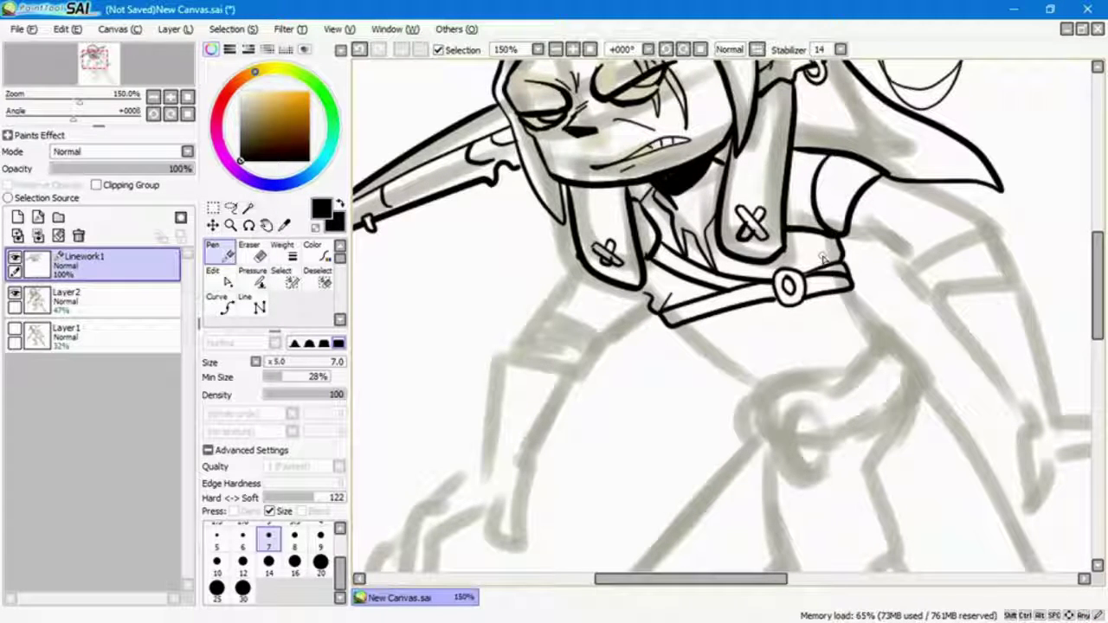
pyautogui.hotkey('ctrl', 'z')
pyautogui.moveTo(876, 170); pyautogui.dragTo(836, 232)
pyautogui.hotkey('ctrl', 'z')
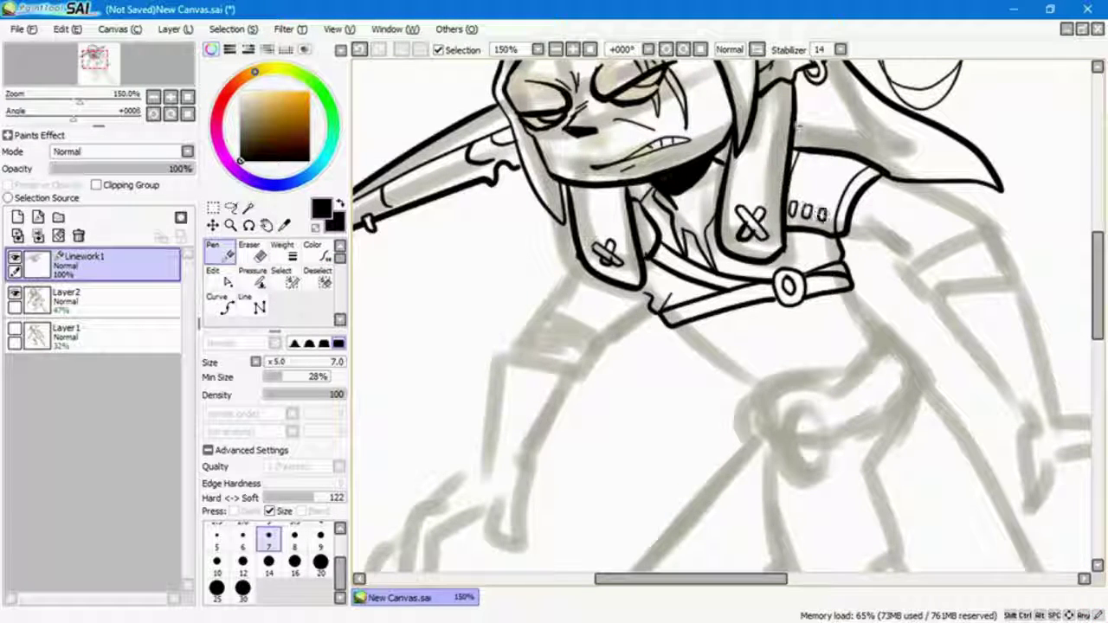
# - Ink the character's left upper arm with two overlapping plates, three spiked studs and a jagged underside, undoing stray strokes
pyautogui.moveTo(917, 255)
pyautogui.mouseDown()
pyautogui.moveTo(993, 199)
pyautogui.moveTo(931, 252)
pyautogui.moveTo(941, 222)
pyautogui.moveTo(944, 236)
pyautogui.moveTo(1003, 206)
pyautogui.moveTo(976, 204)
pyautogui.mouseUp()
pyautogui.moveTo(892, 180); pyautogui.dragTo(868, 227)
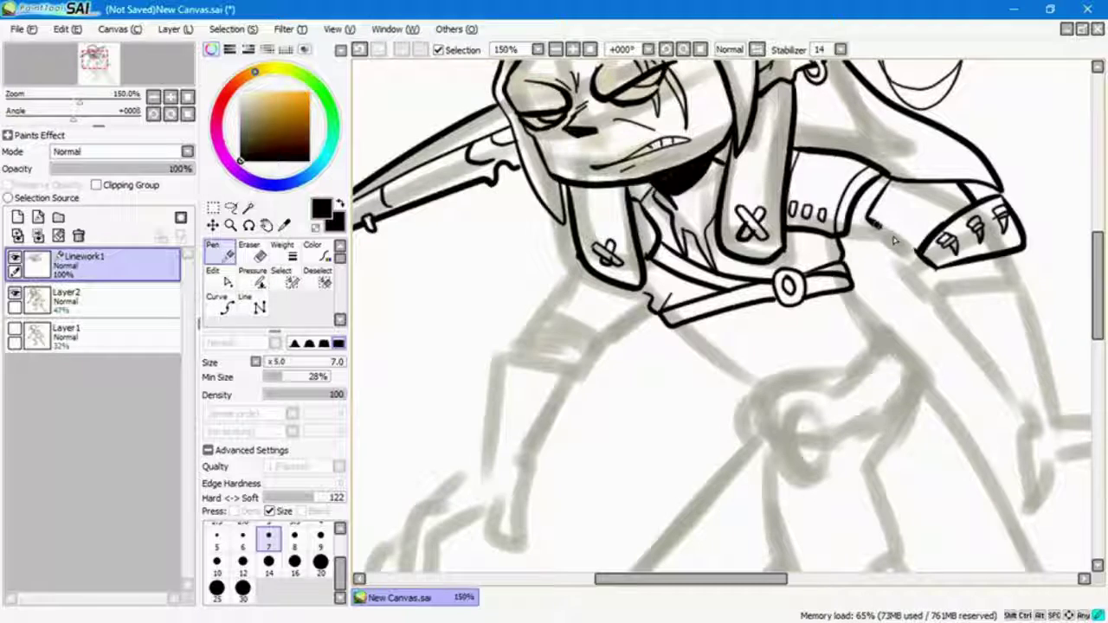
pyautogui.moveTo(900, 264)
pyautogui.mouseDown()
pyautogui.moveTo(896, 207)
pyautogui.moveTo(753, 149)
pyautogui.moveTo(784, 206)
pyautogui.mouseUp()
pyautogui.moveTo(763, 170)
pyautogui.mouseDown()
pyautogui.moveTo(783, 201)
pyautogui.moveTo(876, 185)
pyautogui.mouseUp()
pyautogui.moveTo(876, 185); pyautogui.dragTo(884, 241)
pyautogui.moveTo(792, 246); pyautogui.dragTo(884, 236)
pyautogui.moveTo(813, 248); pyautogui.dragTo(852, 292)
pyautogui.hotkey('ctrl', 'z')
pyautogui.hotkey('ctrl', 'z')
pyautogui.hotkey('ctrl', 'z')
pyautogui.hotkey('ctrl', 'z')
pyautogui.hotkey('ctrl', 'z')
pyautogui.hotkey('ctrl', 'z')
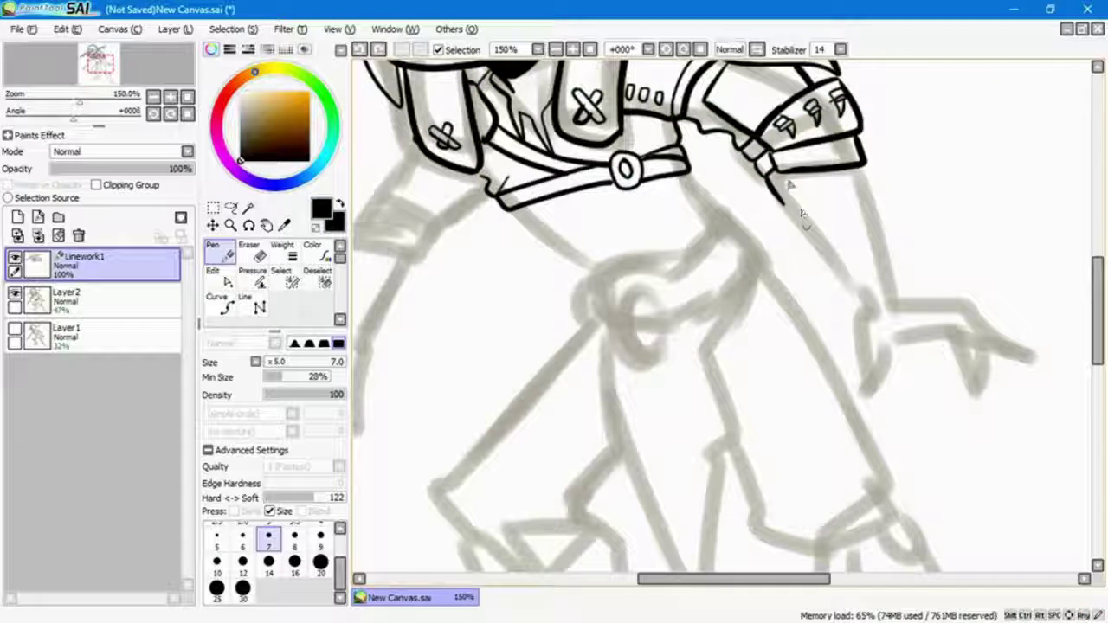
# - Ink the left forearm's plate and the tapering bracer below it down to the wrist
pyautogui.moveTo(781, 202); pyautogui.dragTo(881, 216)
pyautogui.moveTo(794, 217); pyautogui.dragTo(882, 227)
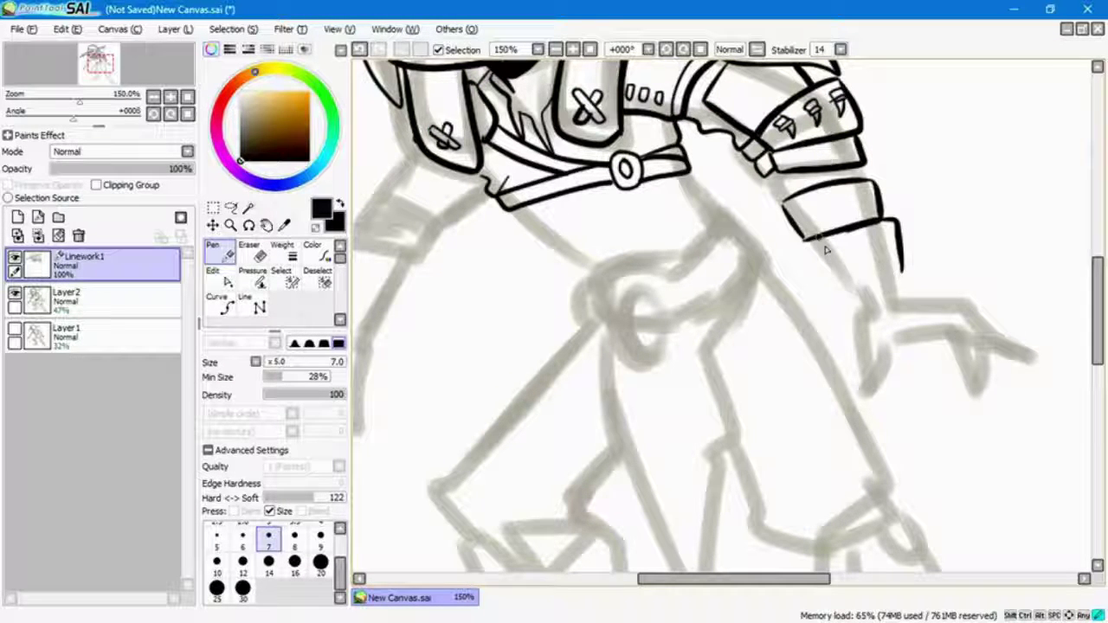
pyautogui.moveTo(813, 243); pyautogui.dragTo(855, 287)
pyautogui.moveTo(898, 223)
pyautogui.mouseDown()
pyautogui.moveTo(903, 293)
pyautogui.moveTo(902, 279)
pyautogui.mouseUp()
# - Ink the character's left hand with its palm, pointed thumb, clawed fingers and a band across the knuckles
pyautogui.moveTo(847, 319)
pyautogui.mouseDown()
pyautogui.moveTo(843, 345)
pyautogui.moveTo(907, 303)
pyautogui.moveTo(962, 348)
pyautogui.mouseUp()
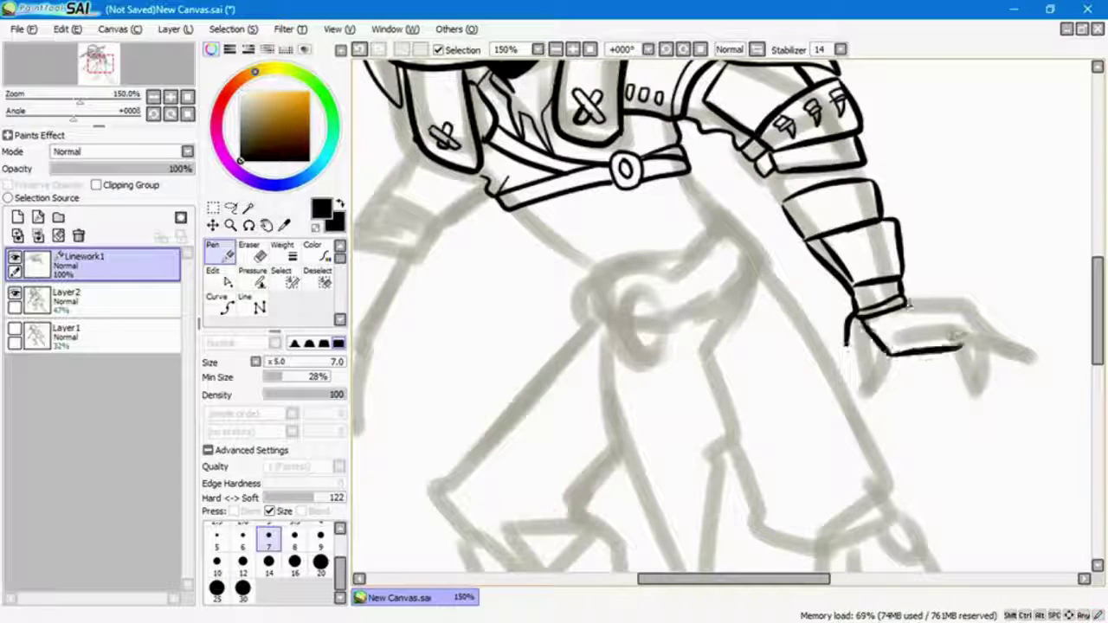
pyautogui.moveTo(907, 302); pyautogui.dragTo(977, 322)
pyautogui.moveTo(848, 339)
pyautogui.mouseDown()
pyautogui.moveTo(867, 405)
pyautogui.moveTo(886, 354)
pyautogui.mouseUp()
pyautogui.moveTo(969, 333); pyautogui.dragTo(1004, 385)
pyautogui.moveTo(952, 350); pyautogui.dragTo(1004, 411)
pyautogui.moveTo(978, 316); pyautogui.dragTo(1046, 381)
pyautogui.moveTo(987, 339); pyautogui.dragTo(1032, 391)
pyautogui.moveTo(962, 307); pyautogui.dragTo(959, 348)
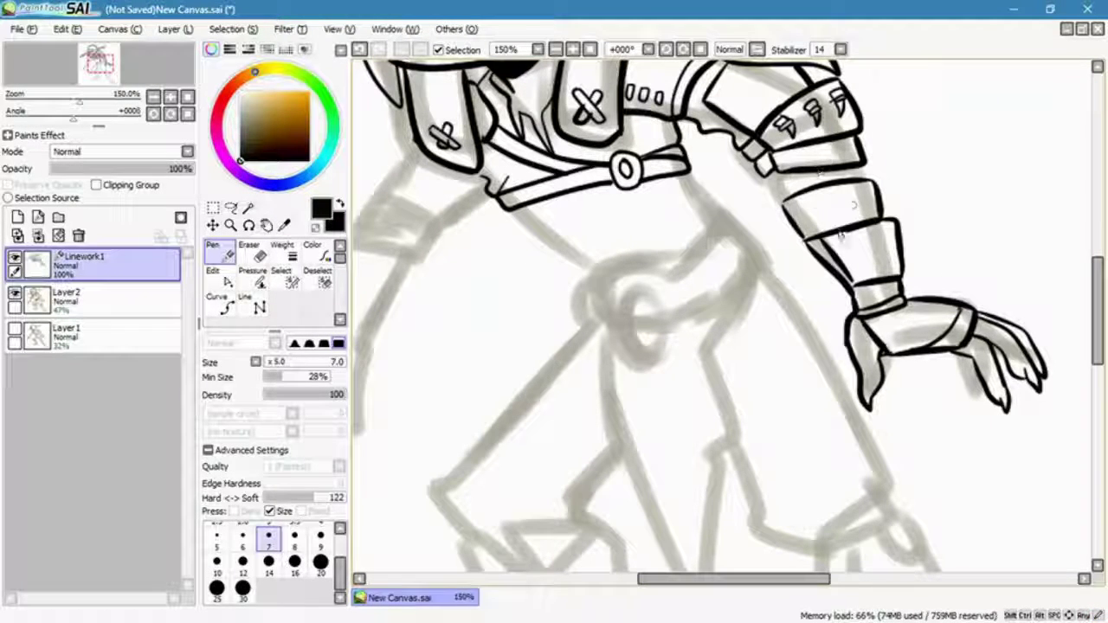
# - Add studs and fold lines to the left forearm and hand, and ink the start of the right upper arm
pyautogui.moveTo(809, 209)
pyautogui.mouseDown()
pyautogui.moveTo(855, 199)
pyautogui.moveTo(852, 210)
pyautogui.mouseUp()
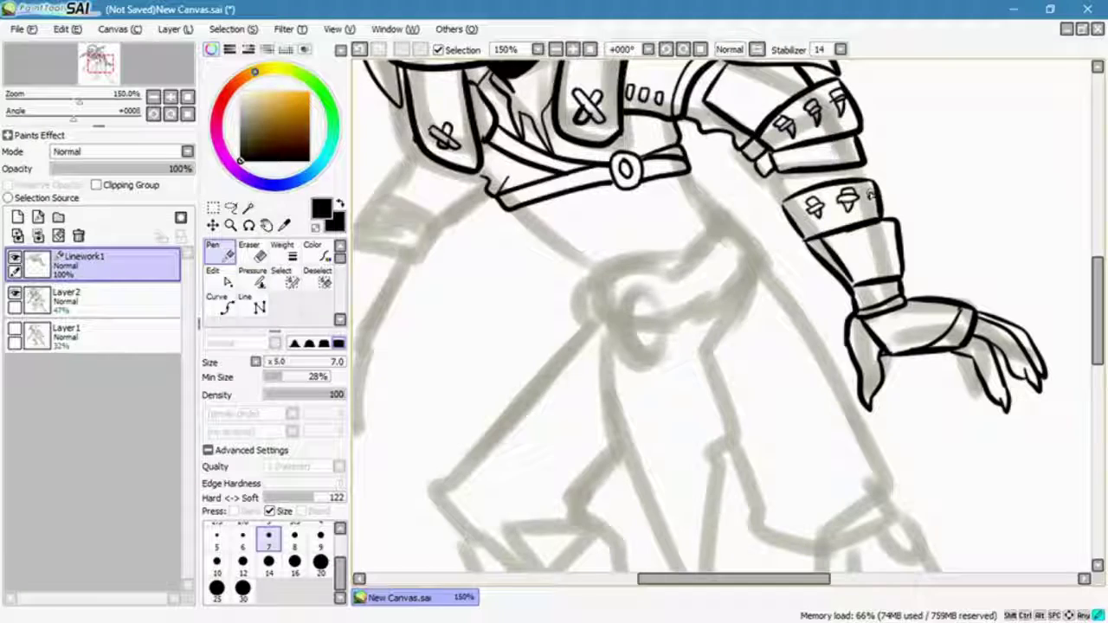
pyautogui.moveTo(902, 333); pyautogui.dragTo(961, 322)
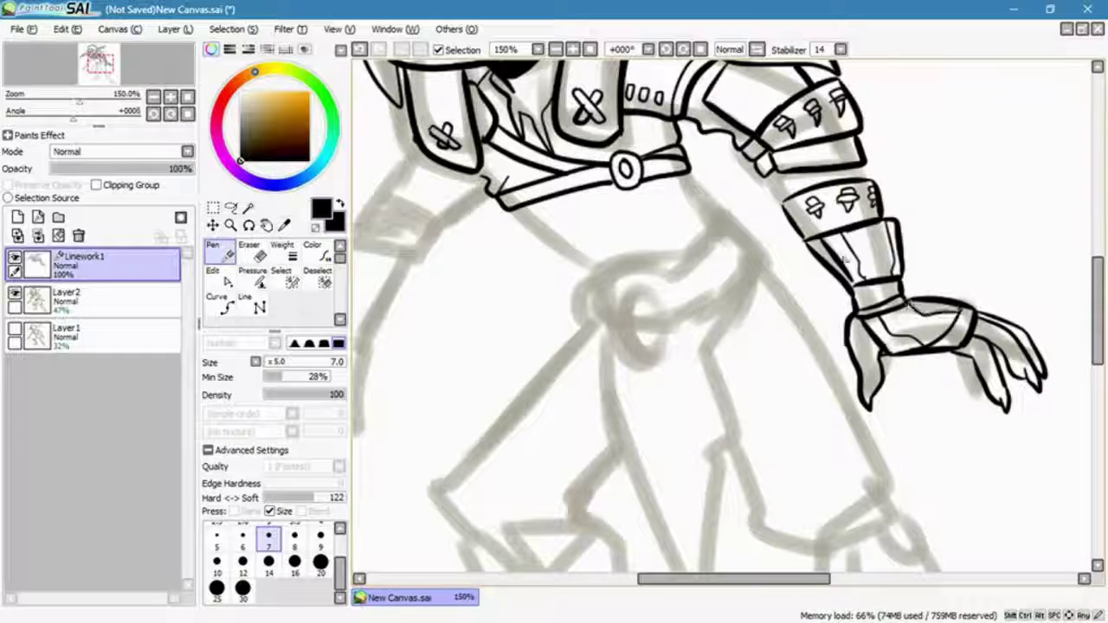
pyautogui.moveTo(96, 66); pyautogui.dragTo(88, 63)
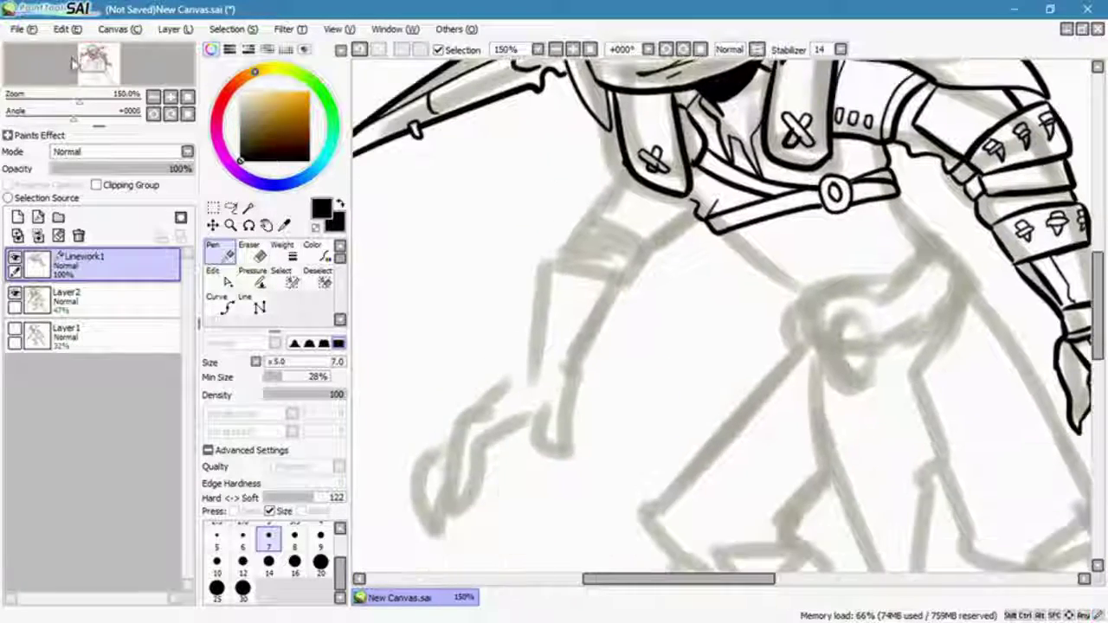
pyautogui.moveTo(619, 154)
pyautogui.mouseDown()
pyautogui.moveTo(606, 183)
pyautogui.moveTo(677, 193)
pyautogui.mouseUp()
# - Rework the left hand with diagonal straps across its back and a pointed edge over the knuckles
pyautogui.moveTo(511, 287)
pyautogui.mouseDown()
pyautogui.moveTo(450, 173)
pyautogui.moveTo(173, 97)
pyautogui.mouseUp()
pyautogui.press('e')
pyautogui.press('n')
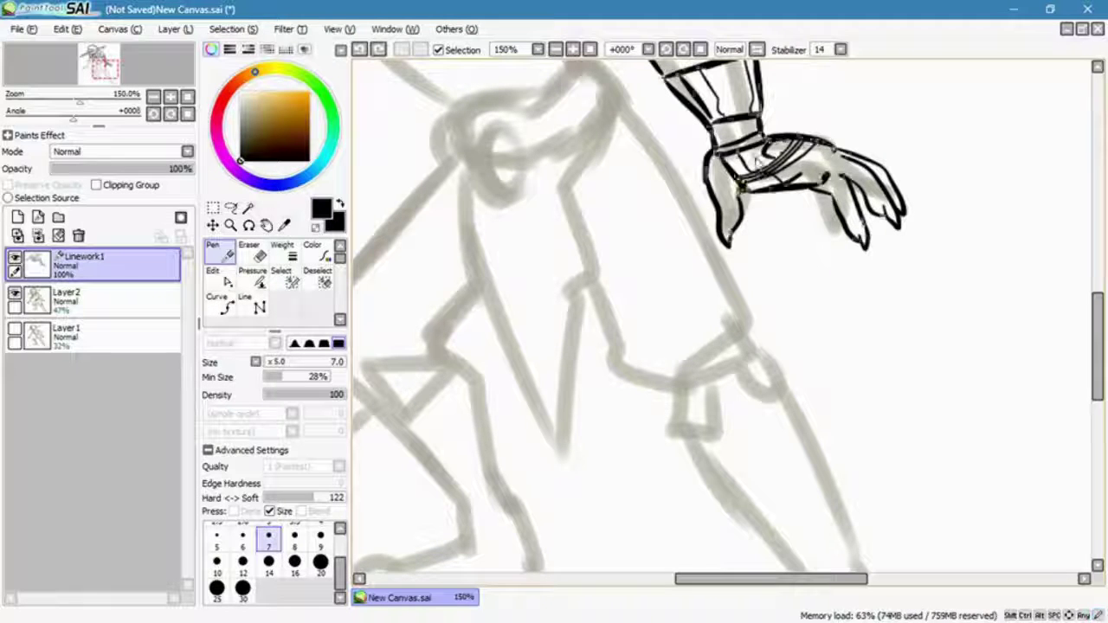
pyautogui.press('e')
pyautogui.press('n')
pyautogui.moveTo(818, 143)
pyautogui.mouseDown()
pyautogui.moveTo(838, 154)
pyautogui.moveTo(768, 165)
pyautogui.moveTo(848, 175)
pyautogui.mouseUp()
pyautogui.moveTo(783, 189); pyautogui.dragTo(832, 173)
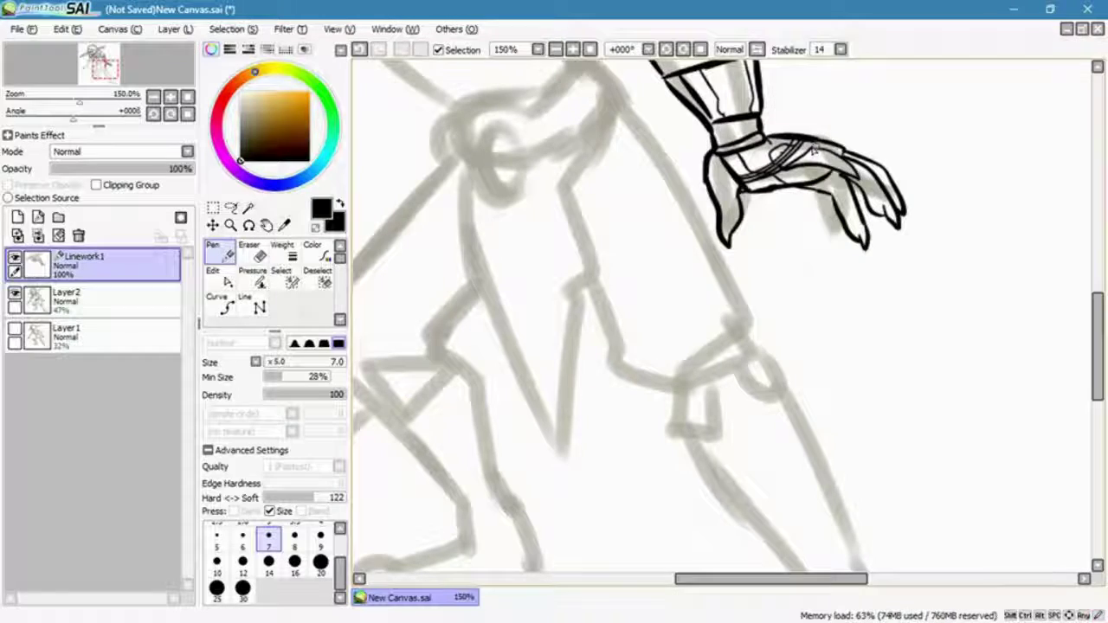
# - Ink the character's right upper arm with overlapping plates, an elbow cuff and a band across the forearm
pyautogui.moveTo(485, 260); pyautogui.dragTo(839, 424)
pyautogui.moveTo(610, 163)
pyautogui.mouseDown()
pyautogui.moveTo(567, 216)
pyautogui.moveTo(645, 213)
pyautogui.mouseUp()
pyautogui.moveTo(662, 177); pyautogui.dragTo(630, 268)
pyautogui.hotkey('ctrl', 'z')
pyautogui.moveTo(680, 202); pyautogui.dragTo(632, 254)
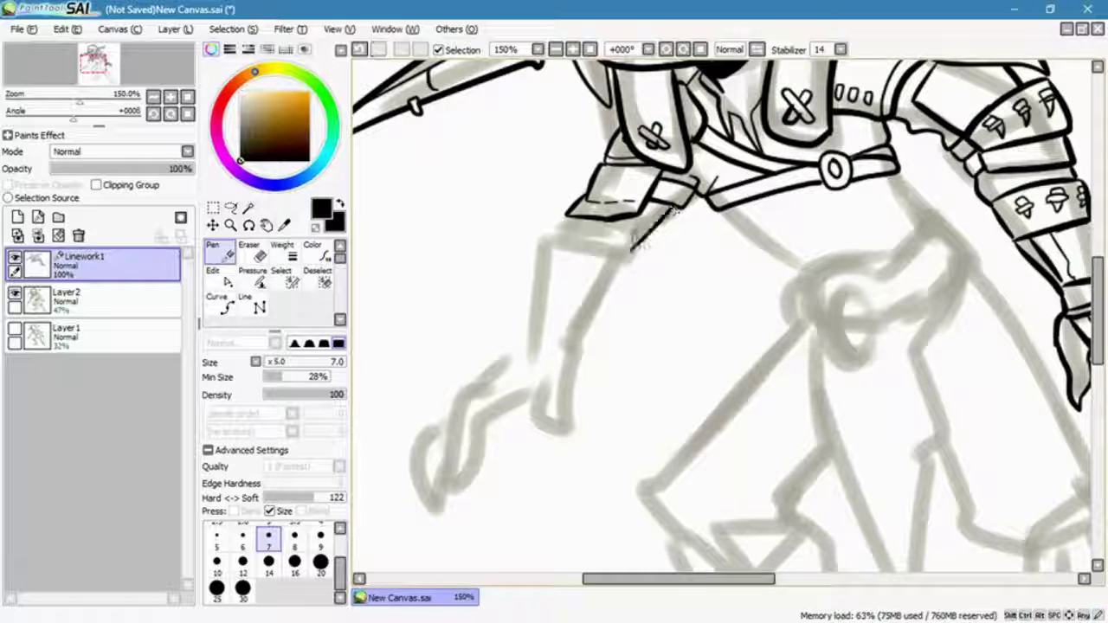
pyautogui.hotkey('ctrl', 'z')
pyautogui.moveTo(647, 218); pyautogui.dragTo(580, 350)
pyautogui.moveTo(535, 276); pyautogui.dragTo(644, 265)
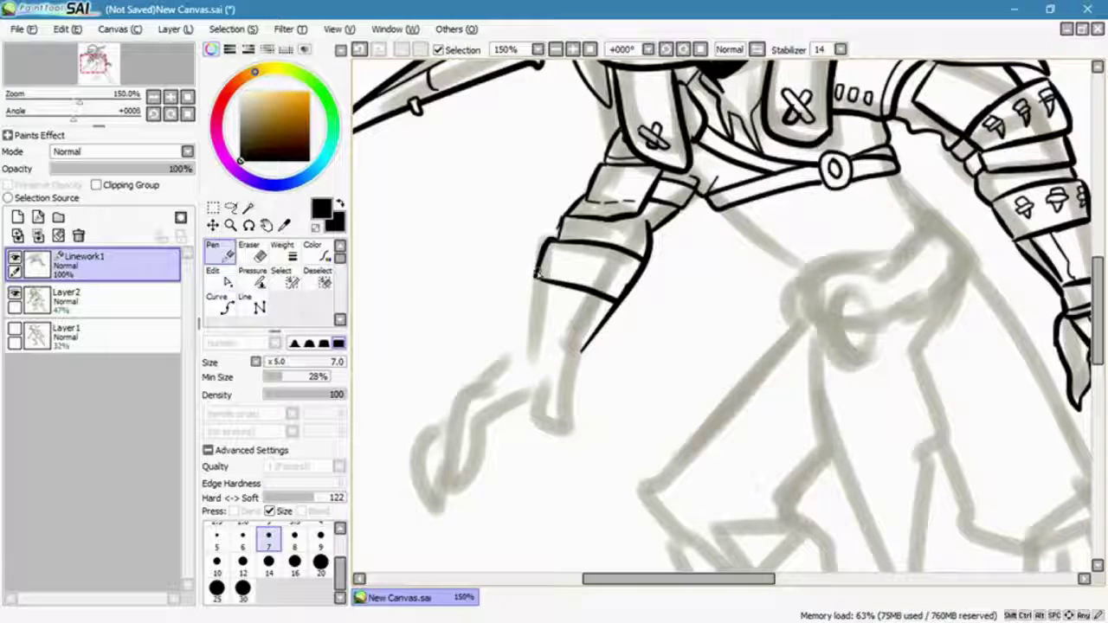
# - Erase the right forearm's band and ink a longer bracer with a side panel reaching the wrist
pyautogui.press('e')
pyautogui.moveTo(588, 333); pyautogui.dragTo(593, 350)
pyautogui.press('n')
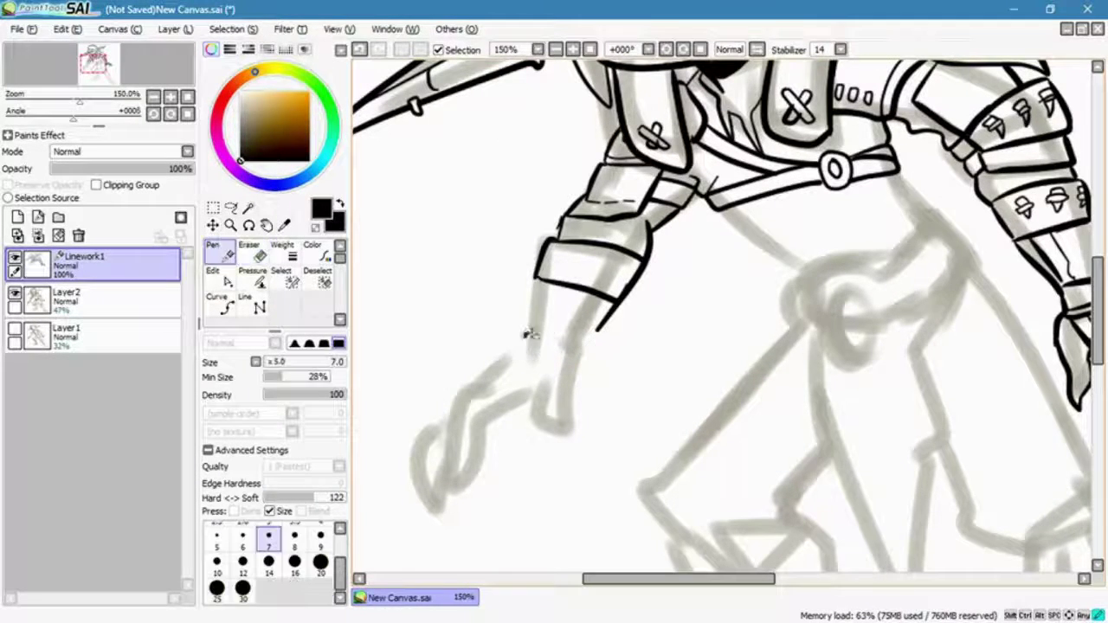
pyautogui.moveTo(528, 286)
pyautogui.mouseDown()
pyautogui.moveTo(532, 342)
pyautogui.moveTo(619, 303)
pyautogui.moveTo(597, 333)
pyautogui.mouseUp()
pyautogui.press('e')
pyautogui.press('n')
pyautogui.moveTo(545, 242); pyautogui.dragTo(516, 341)
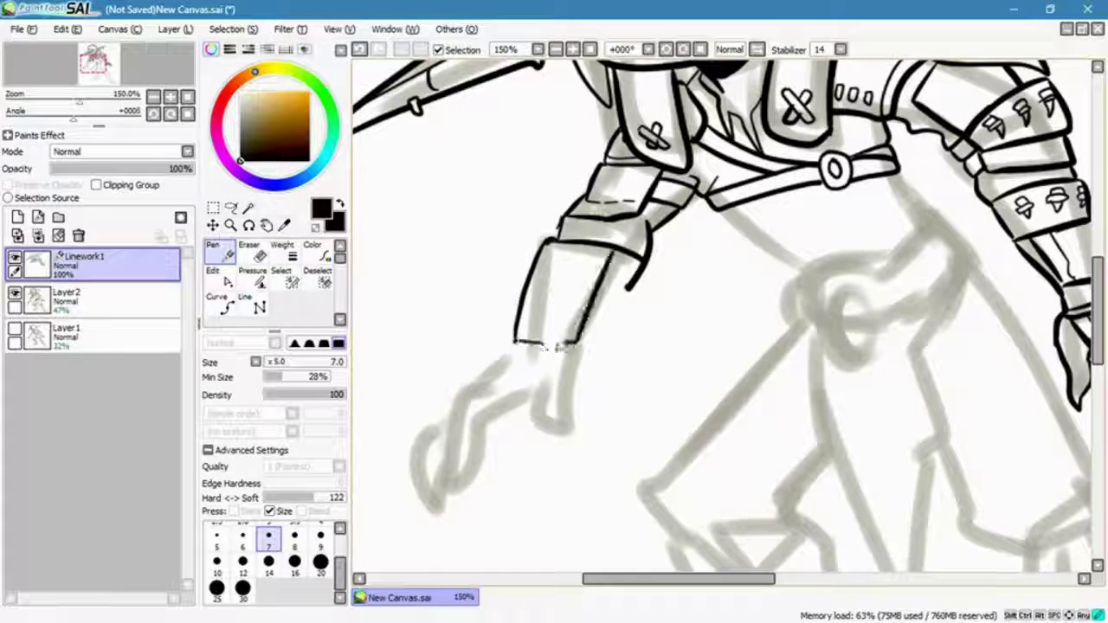
pyautogui.moveTo(605, 251); pyautogui.dragTo(591, 313)
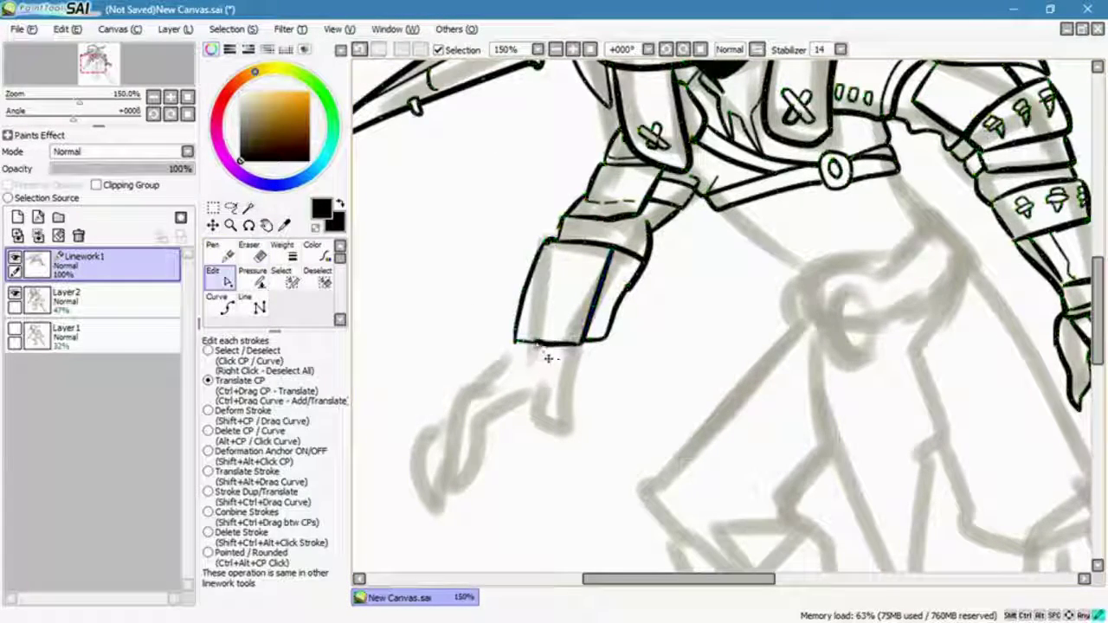
pyautogui.keyDown('ctrl'); pyautogui.click(548, 356); pyautogui.keyUp('ctrl')
pyautogui.press('Delete')
# - Ink the right wrist cuff and a hand with a pointed thumb and long clawed fingers
pyautogui.moveTo(514, 346)
pyautogui.mouseDown()
pyautogui.moveTo(591, 343)
pyautogui.moveTo(591, 375)
pyautogui.mouseUp()
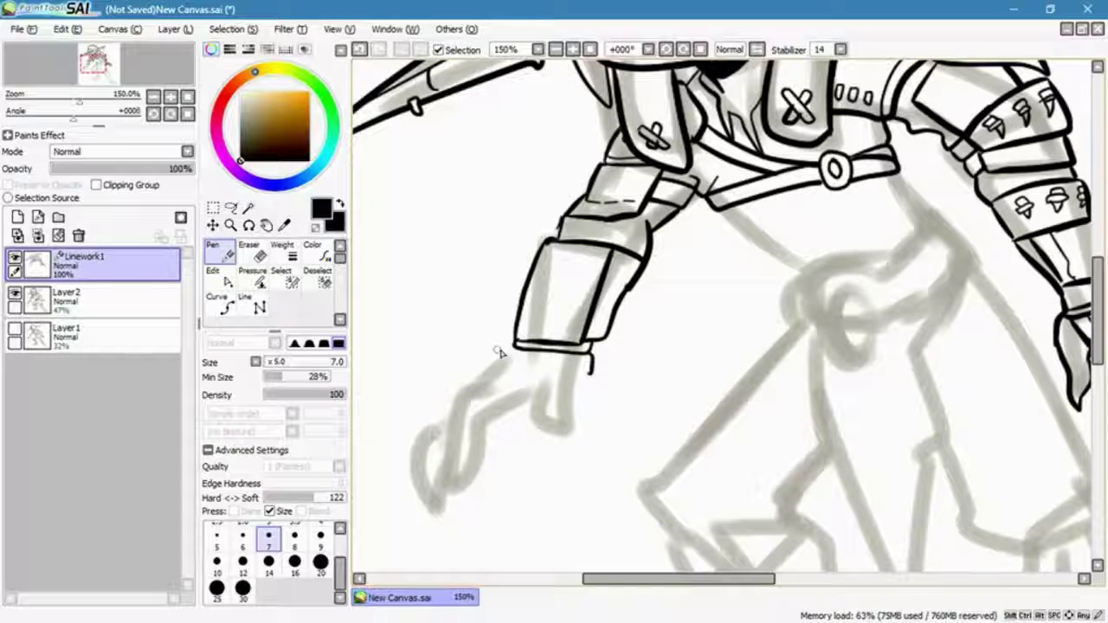
pyautogui.moveTo(560, 448); pyautogui.dragTo(557, 416)
pyautogui.moveTo(523, 404); pyautogui.dragTo(570, 395)
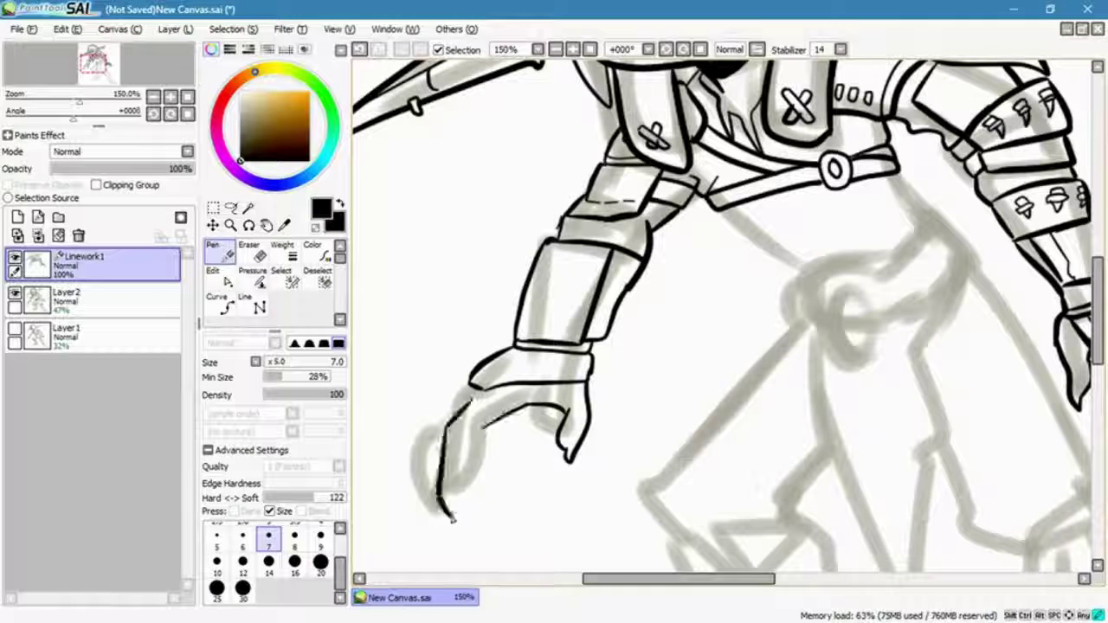
pyautogui.moveTo(474, 448); pyautogui.dragTo(448, 511)
pyautogui.moveTo(469, 385); pyautogui.dragTo(424, 513)
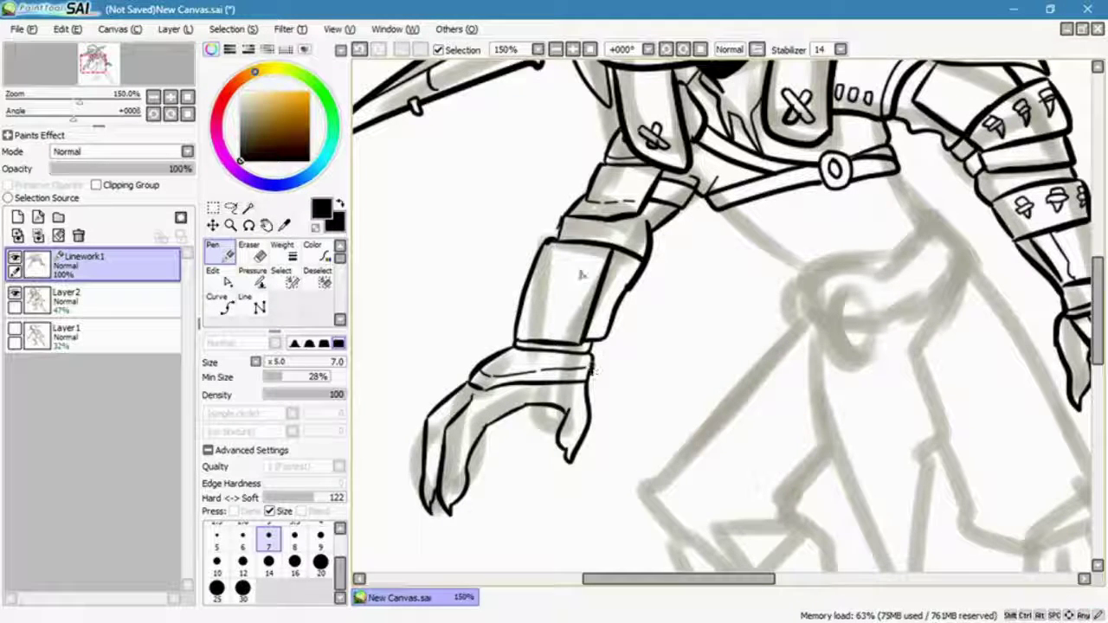
# - Add fold lines to the right bracer, redraw its inner edge, and re-ink the upper-arm plate with a wider flared corner
pyautogui.moveTo(589, 245); pyautogui.dragTo(567, 327)
pyautogui.press('e')
pyautogui.moveTo(615, 260); pyautogui.dragTo(610, 324)
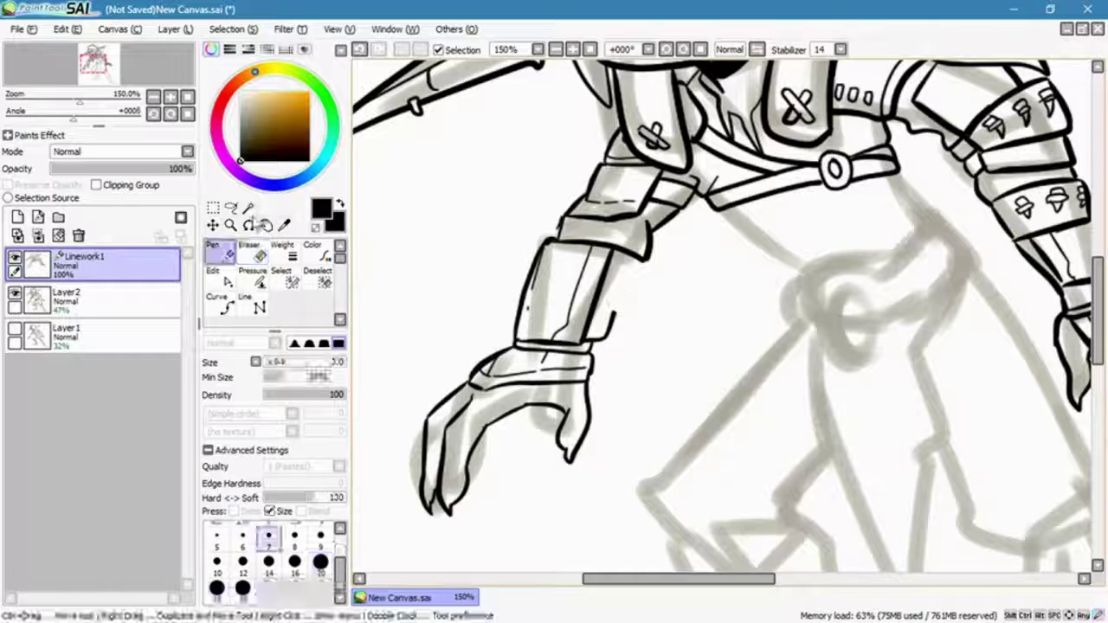
pyautogui.moveTo(653, 224); pyautogui.dragTo(645, 260)
pyautogui.press('n')
pyautogui.moveTo(615, 319); pyautogui.dragTo(644, 259)
pyautogui.moveTo(683, 208); pyautogui.dragTo(639, 268)
pyautogui.press('e')
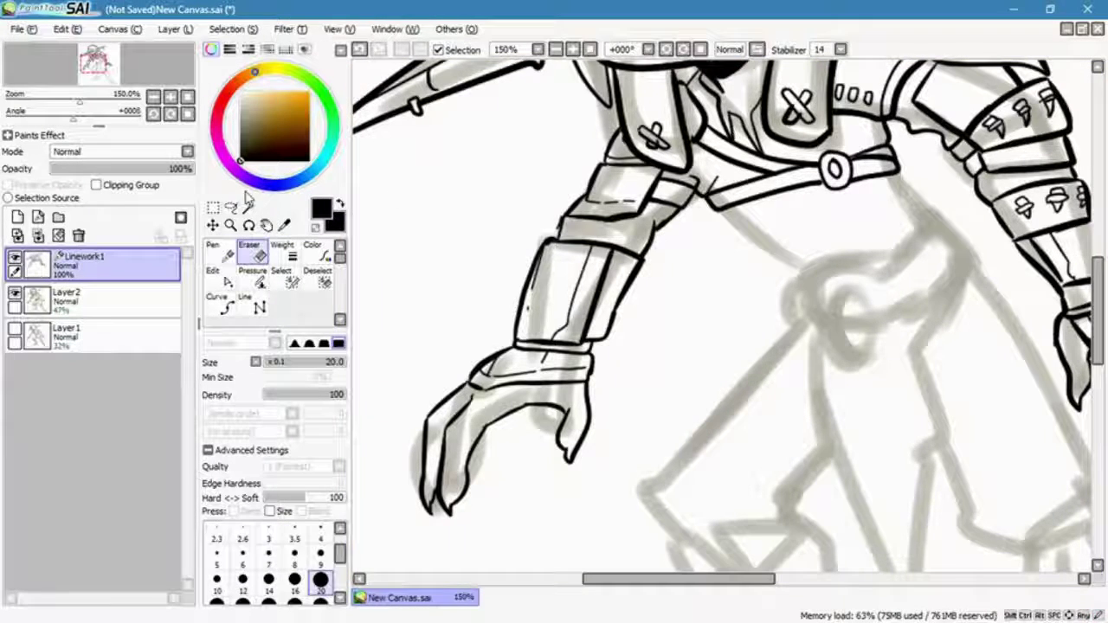
pyautogui.press('n')
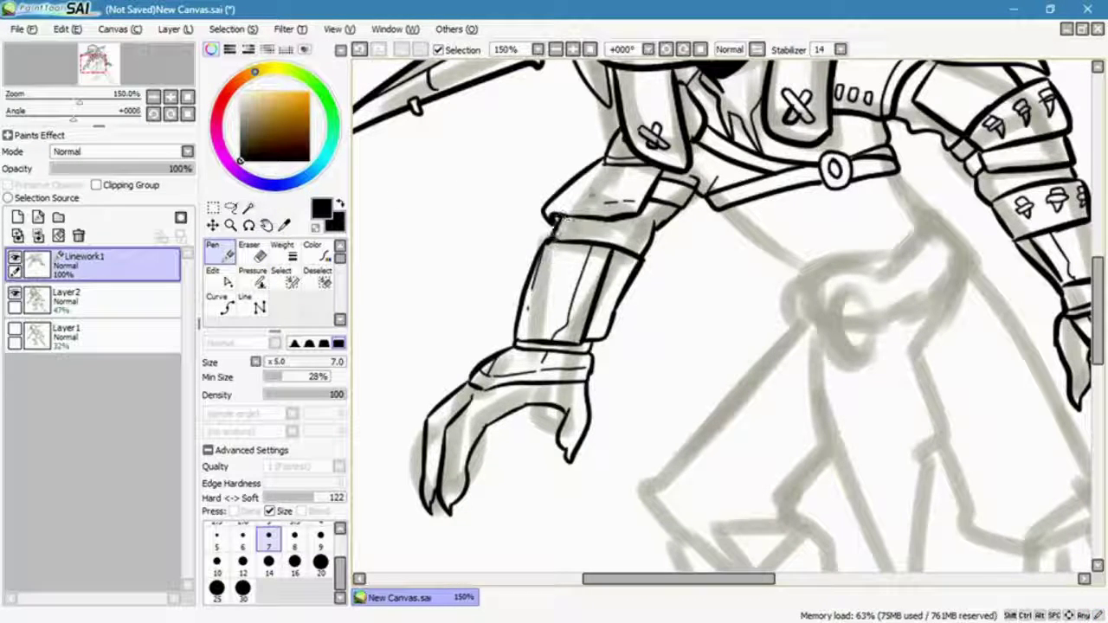
# - Hide Layer2 to check the linework and erase the right hand's fingers
pyautogui.scroll(3, 558, 221)
pyautogui.press('-')
pyautogui.press('-')
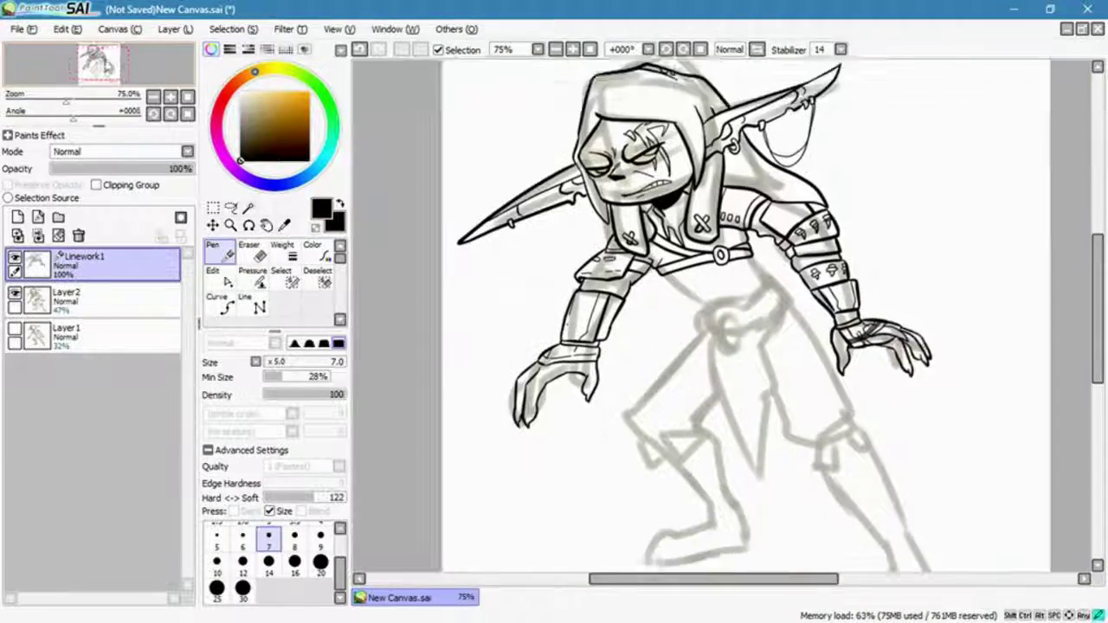
pyautogui.moveTo(485, 363); pyautogui.dragTo(403, 329)
pyautogui.click(15, 294)
pyautogui.press('e')
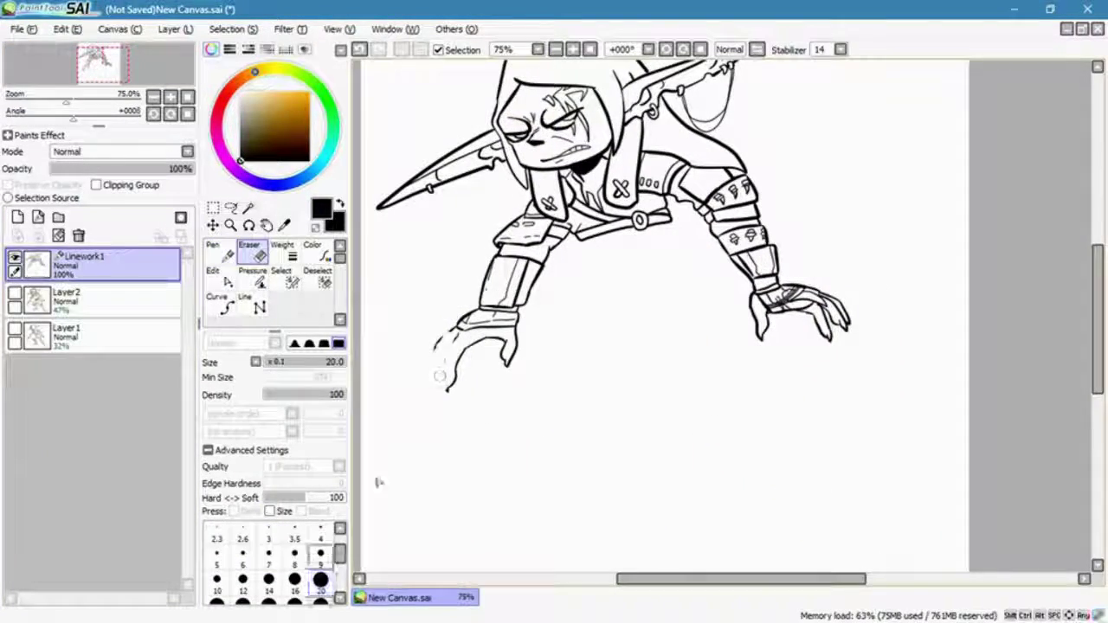
pyautogui.moveTo(440, 375); pyautogui.dragTo(507, 363)
# - Show Layer2 again and re-ink the right hand with smaller clawed fingers
pyautogui.press('+')
pyautogui.press('n')
pyautogui.click(14, 295)
pyautogui.moveTo(435, 318)
pyautogui.mouseDown()
pyautogui.moveTo(571, 318)
pyautogui.moveTo(558, 359)
pyautogui.moveTo(552, 350)
pyautogui.mouseUp()
pyautogui.press('e')
pyautogui.press('n')
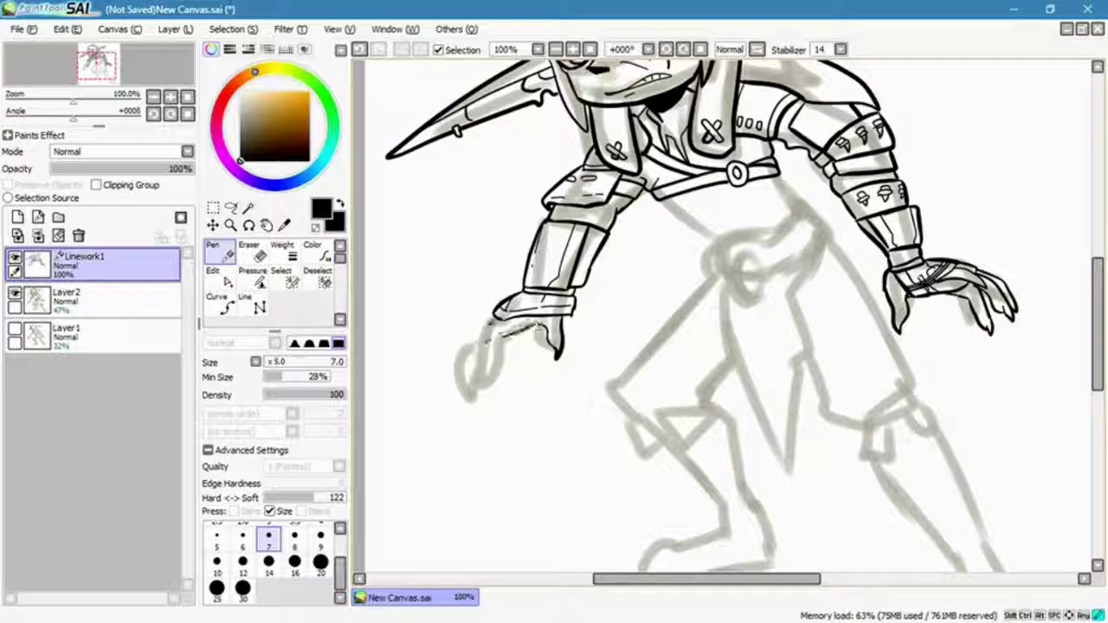
pyautogui.moveTo(499, 320)
pyautogui.mouseDown()
pyautogui.moveTo(478, 386)
pyautogui.moveTo(474, 346)
pyautogui.moveTo(470, 395)
pyautogui.mouseUp()
pyautogui.hotkey('ctrl', 'z')
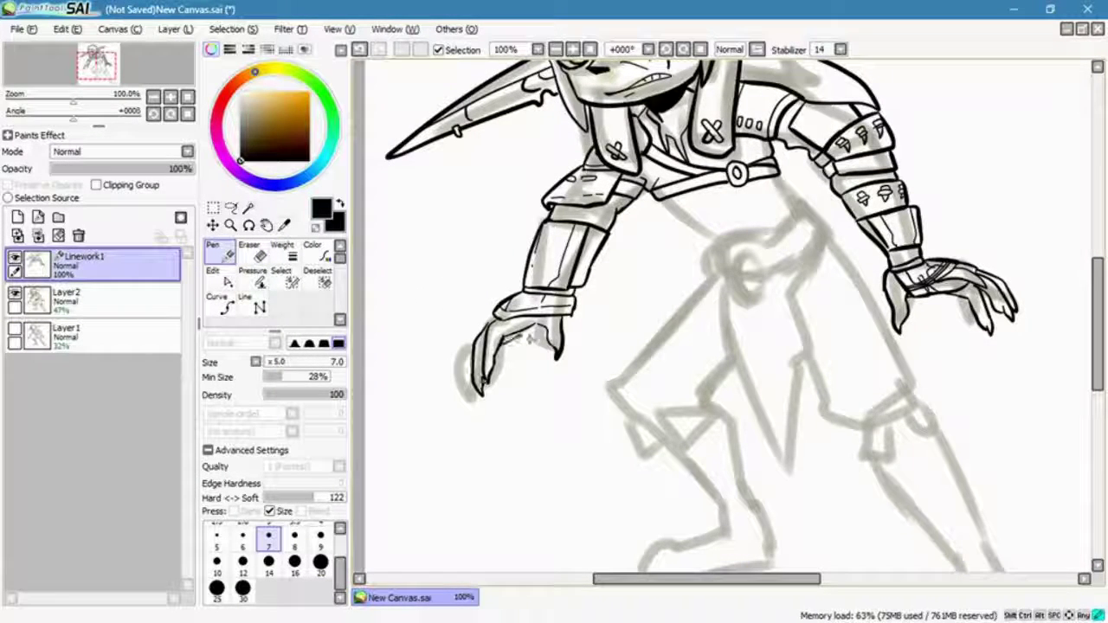
# - Erase the right forearm and hand, and re-ink the forearm with a shorter, pointed guard and small rectangular details
pyautogui.press('e')
pyautogui.moveTo(558, 337); pyautogui.dragTo(568, 259)
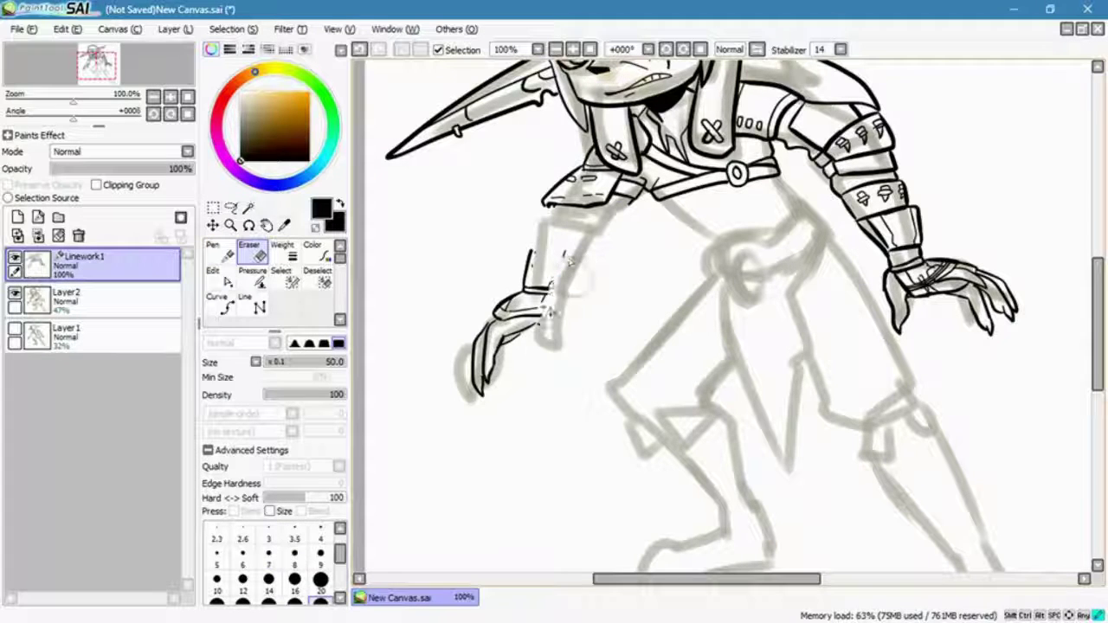
pyautogui.press('n')
pyautogui.moveTo(541, 223); pyautogui.dragTo(536, 277)
pyautogui.moveTo(597, 227); pyautogui.dragTo(578, 252)
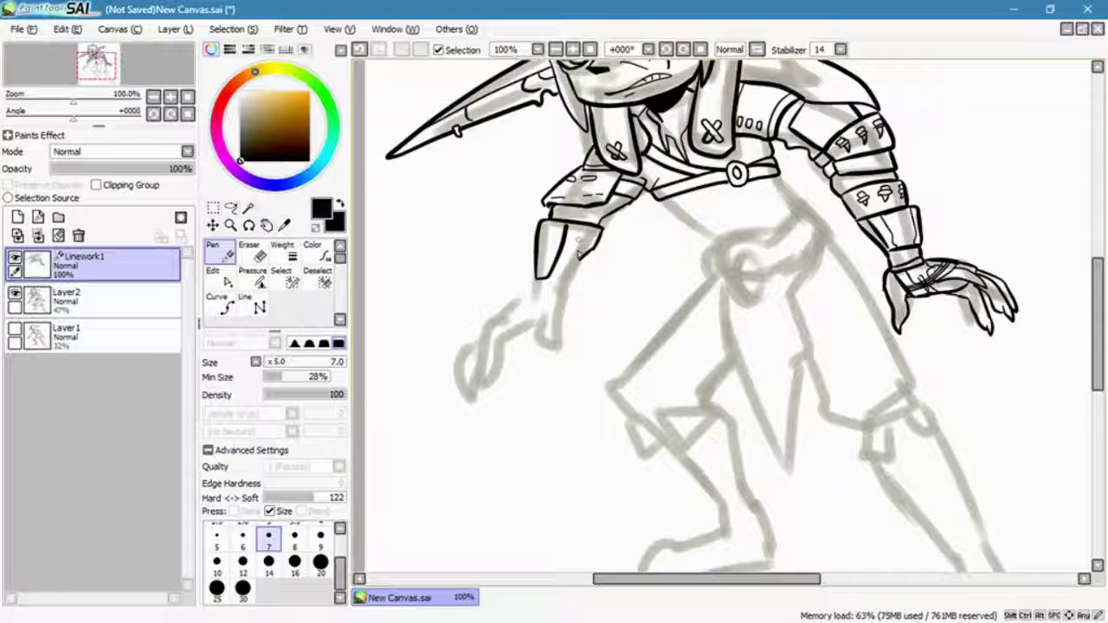
pyautogui.moveTo(611, 209); pyautogui.dragTo(571, 227)
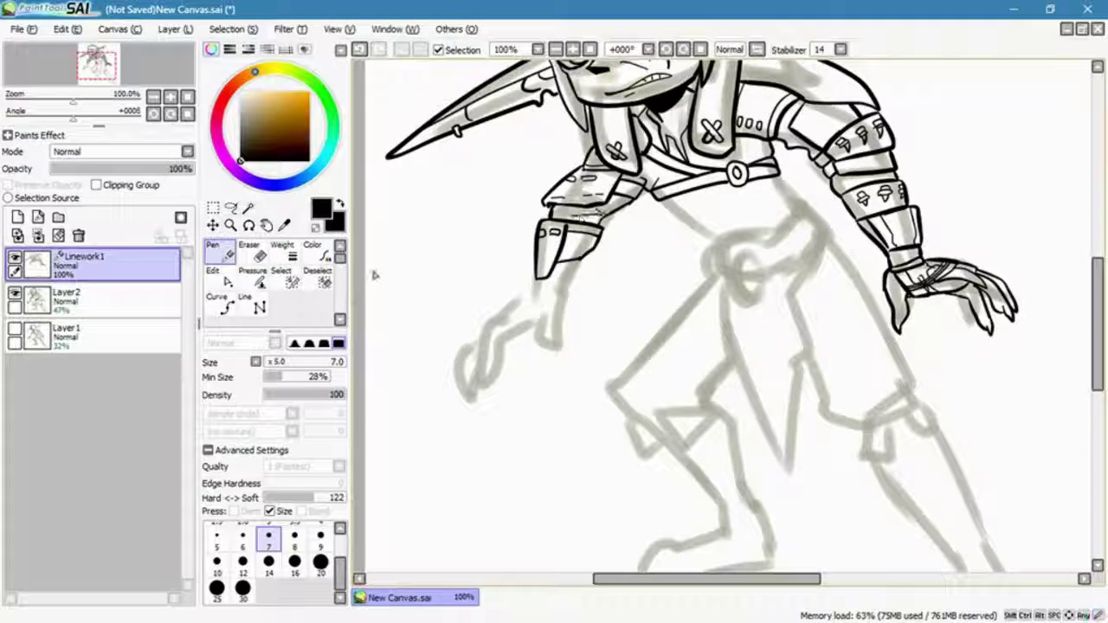
# - Ink the right hand with long clawed fingers, a wrist band and a line along its back, cleaning up its strokes
pyautogui.moveTo(495, 336); pyautogui.dragTo(483, 391)
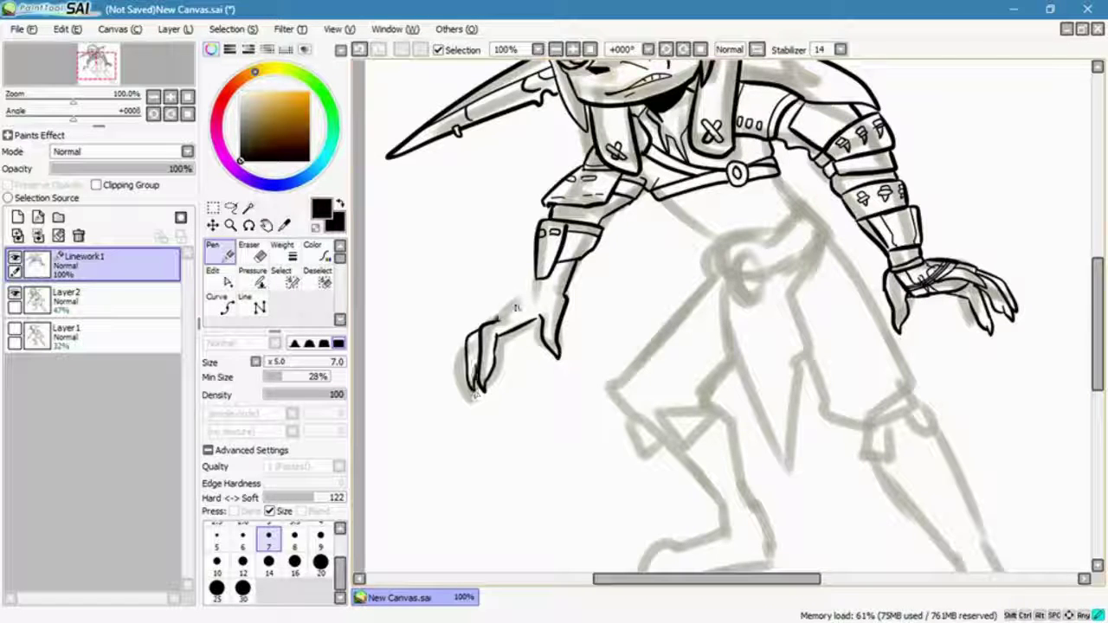
pyautogui.moveTo(523, 299); pyautogui.dragTo(483, 322)
pyautogui.moveTo(572, 279); pyautogui.dragTo(555, 299)
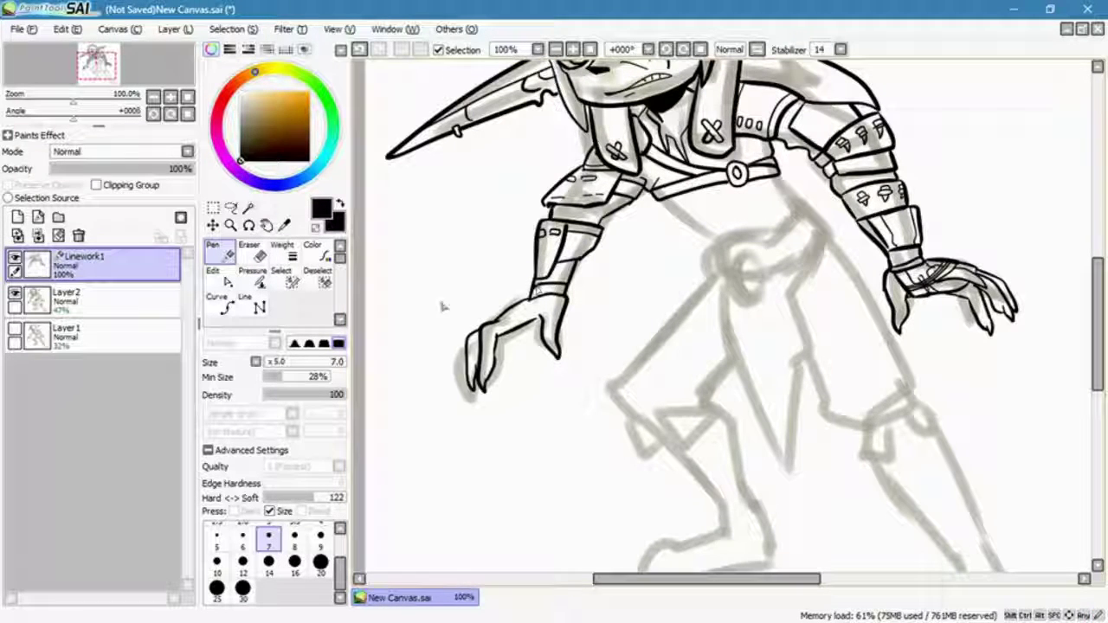
pyautogui.press('e')
pyautogui.press('n')
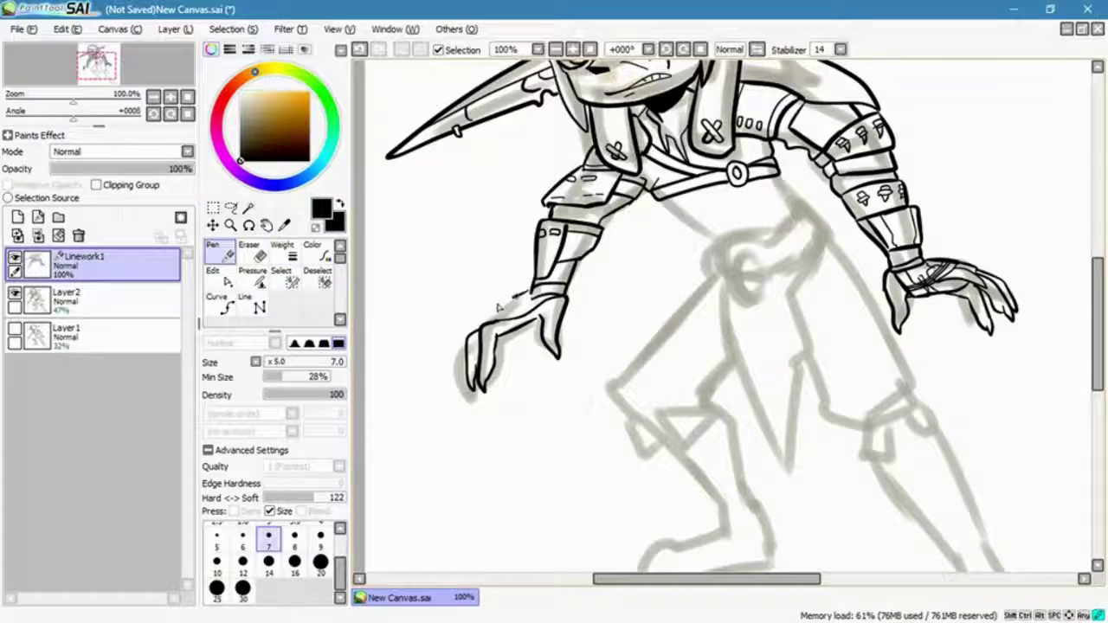
pyautogui.press('e')
pyautogui.press('n')
pyautogui.click(222, 279)
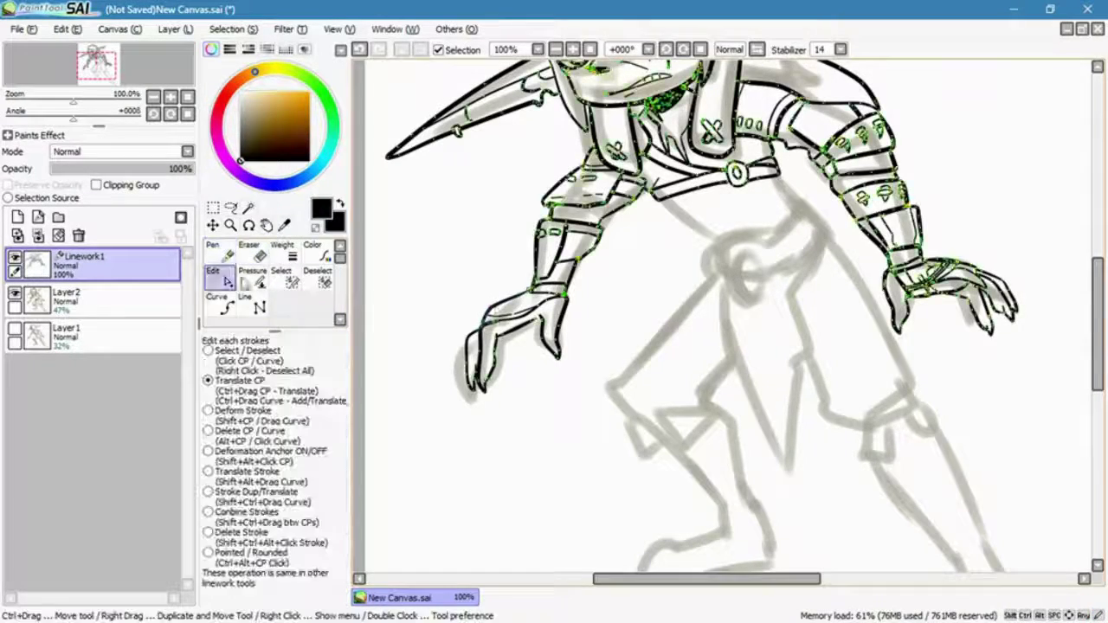
pyautogui.press('n')
# - Ink the waist and a wrapped sash with fold lines, fastened by a cracked skull buckle with dark eye sockets
pyautogui.scroll(-1, 672, 229)
pyautogui.moveTo(756, 277)
pyautogui.mouseDown()
pyautogui.moveTo(706, 277)
pyautogui.moveTo(671, 229)
pyautogui.moveTo(692, 256)
pyautogui.moveTo(607, 282)
pyautogui.moveTo(703, 279)
pyautogui.mouseUp()
pyautogui.click(555, 49)
pyautogui.moveTo(511, 266)
pyautogui.mouseDown()
pyautogui.moveTo(578, 289)
pyautogui.moveTo(561, 318)
pyautogui.mouseUp()
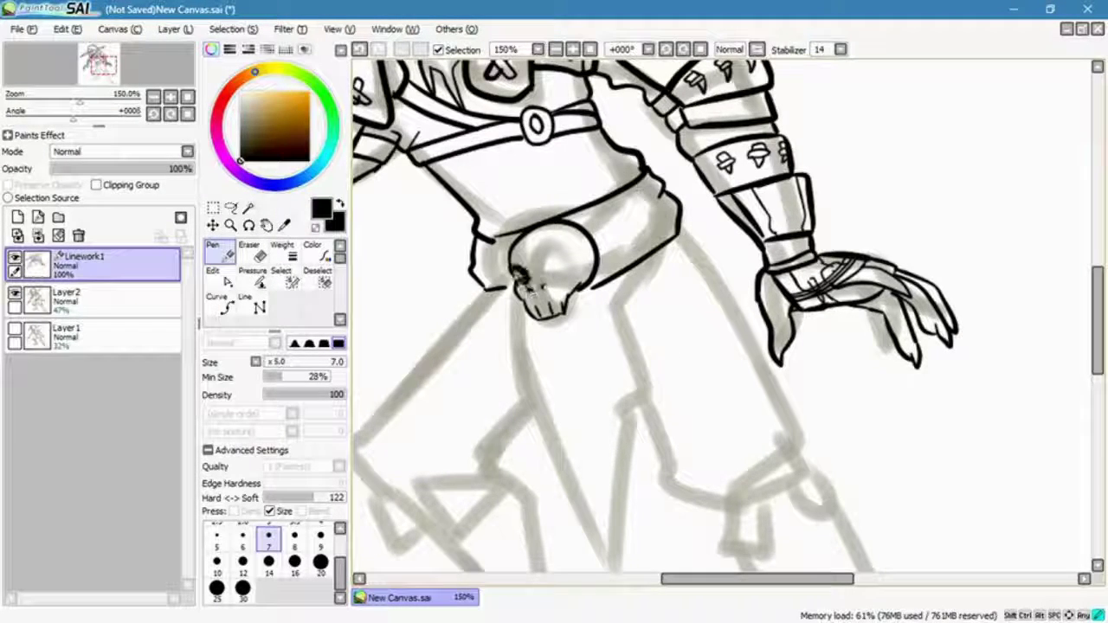
pyautogui.moveTo(519, 275); pyautogui.dragTo(523, 279)
pyautogui.moveTo(549, 256)
pyautogui.mouseDown()
pyautogui.moveTo(554, 269)
pyautogui.moveTo(560, 227)
pyautogui.moveTo(675, 213)
pyautogui.mouseUp()
pyautogui.moveTo(624, 246); pyautogui.dragTo(675, 227)
pyautogui.moveTo(517, 232); pyautogui.dragTo(495, 242)
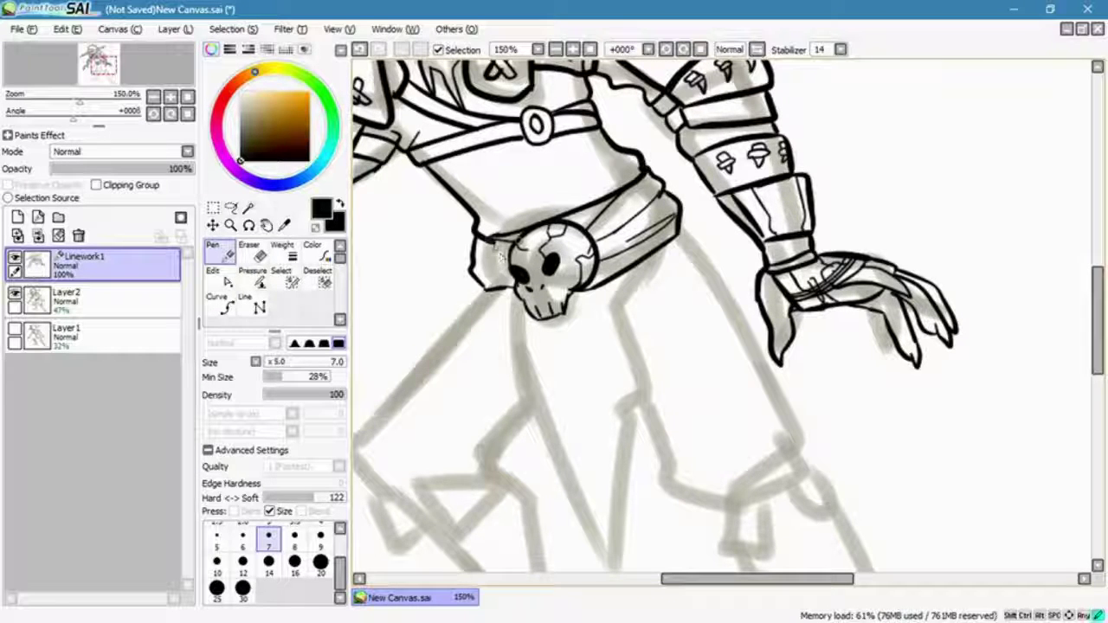
# - Ink the pointed, ragged-edged loincloth hanging below the skull buckle, with crease and hatching lines
pyautogui.moveTo(679, 250); pyautogui.dragTo(619, 502)
pyautogui.moveTo(489, 286)
pyautogui.mouseDown()
pyautogui.moveTo(511, 322)
pyautogui.moveTo(563, 514)
pyautogui.mouseUp()
pyautogui.moveTo(562, 514); pyautogui.dragTo(538, 304)
pyautogui.moveTo(597, 263); pyautogui.dragTo(589, 368)
pyautogui.moveTo(548, 332); pyautogui.dragTo(589, 400)
pyautogui.moveTo(519, 130); pyautogui.dragTo(578, 218)
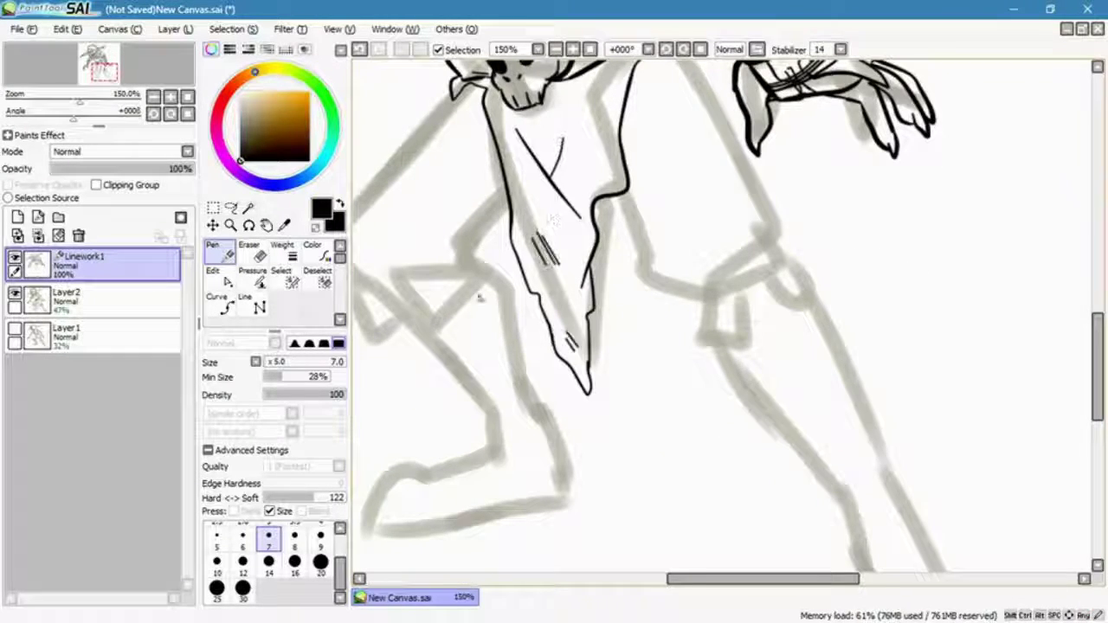
pyautogui.moveTo(564, 180); pyautogui.dragTo(603, 216)
# - Ink both baggy trouser legs with gathered hems and fold lines over the sketch
pyautogui.press('-')
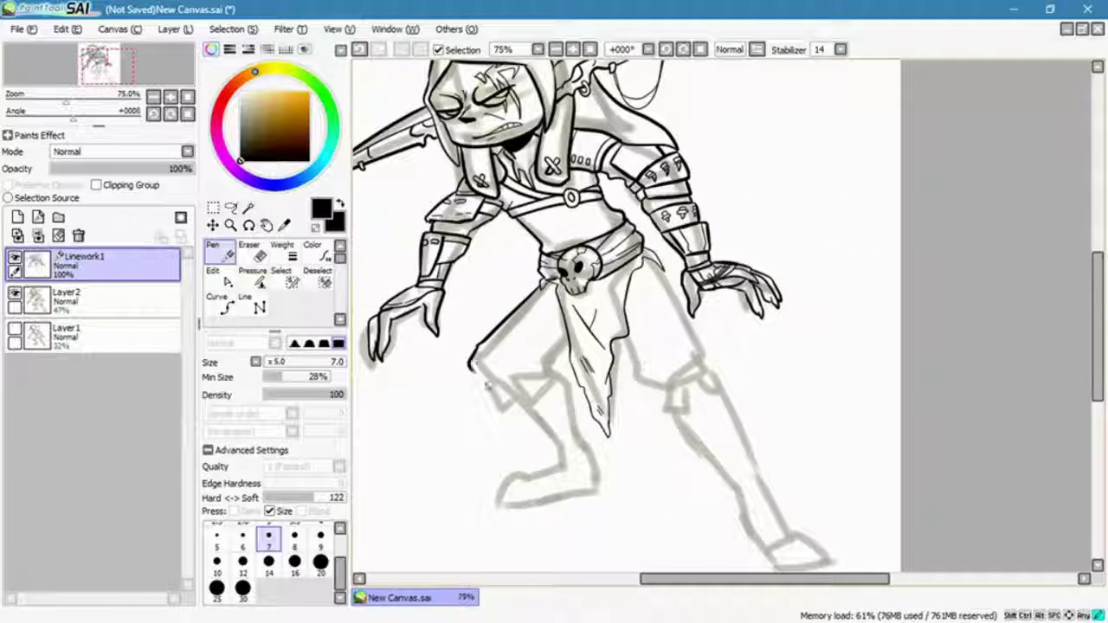
pyautogui.moveTo(470, 367); pyautogui.dragTo(517, 393)
pyautogui.moveTo(567, 342); pyautogui.dragTo(545, 375)
pyautogui.moveTo(489, 350); pyautogui.dragTo(549, 333)
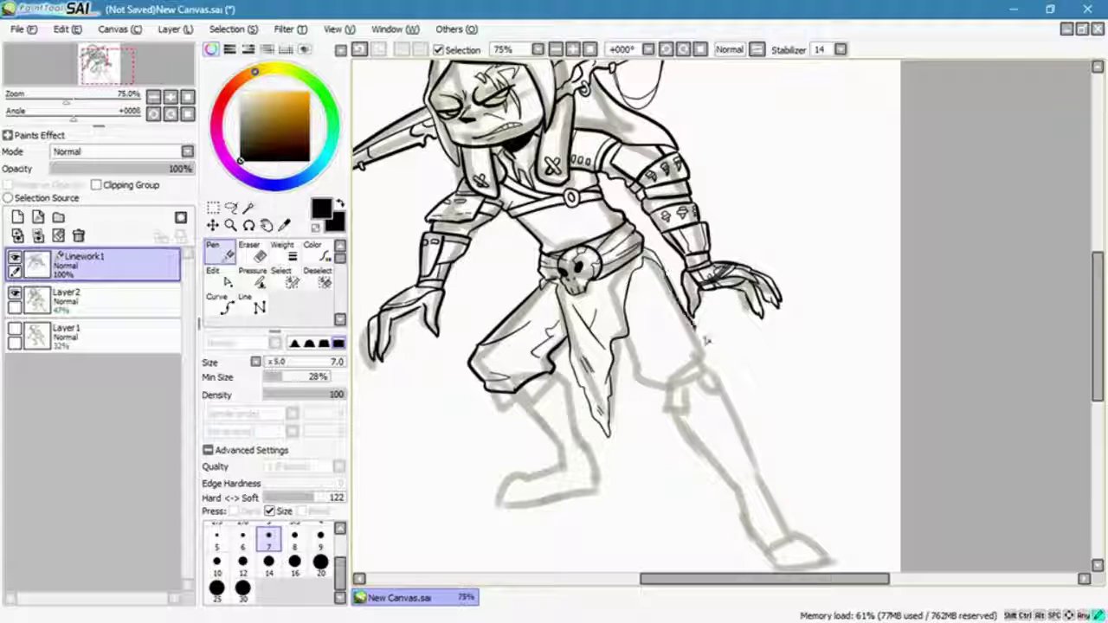
pyautogui.moveTo(706, 340)
pyautogui.mouseDown()
pyautogui.moveTo(628, 384)
pyautogui.moveTo(646, 286)
pyautogui.mouseUp()
# - Ink the right lower leg with its knee flaps, leg bands and banded boot
pyautogui.moveTo(552, 291)
pyautogui.mouseDown()
pyautogui.moveTo(510, 322)
pyautogui.moveTo(543, 356)
pyautogui.moveTo(489, 410)
pyautogui.moveTo(549, 374)
pyautogui.mouseUp()
pyautogui.moveTo(540, 309); pyautogui.dragTo(535, 325)
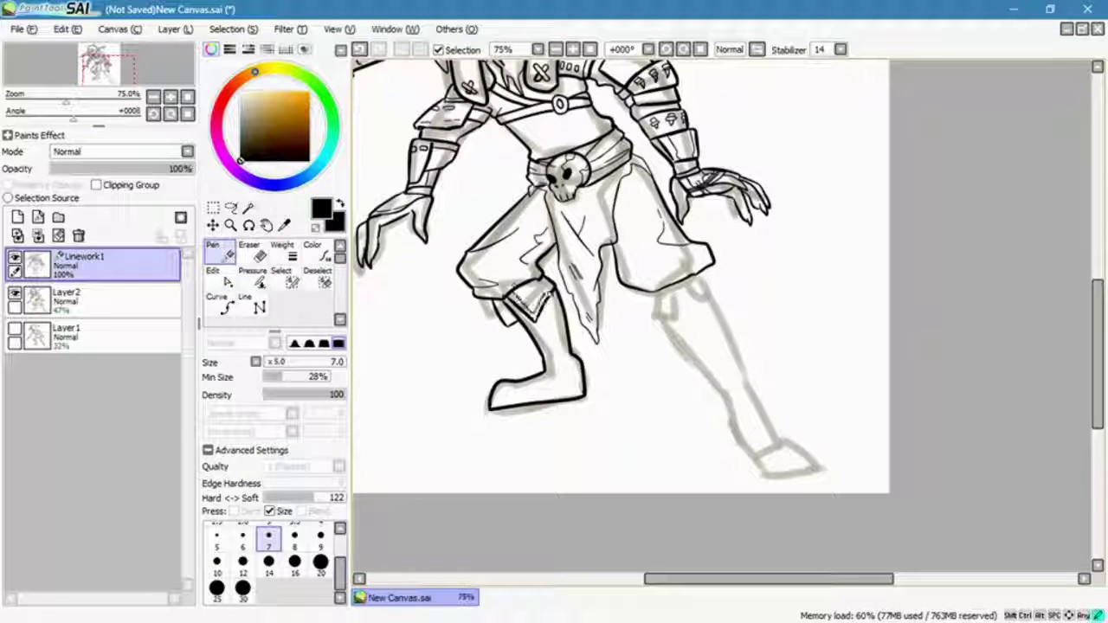
pyautogui.moveTo(489, 297)
pyautogui.mouseDown()
pyautogui.moveTo(517, 326)
pyautogui.moveTo(565, 326)
pyautogui.moveTo(576, 372)
pyautogui.mouseUp()
# - Ink the left lower leg with knee flaps, wraps and a banded shoe, and add small detail marks to both shins
pyautogui.moveTo(676, 297)
pyautogui.mouseDown()
pyautogui.moveTo(525, 202)
pyautogui.moveTo(563, 200)
pyautogui.mouseUp()
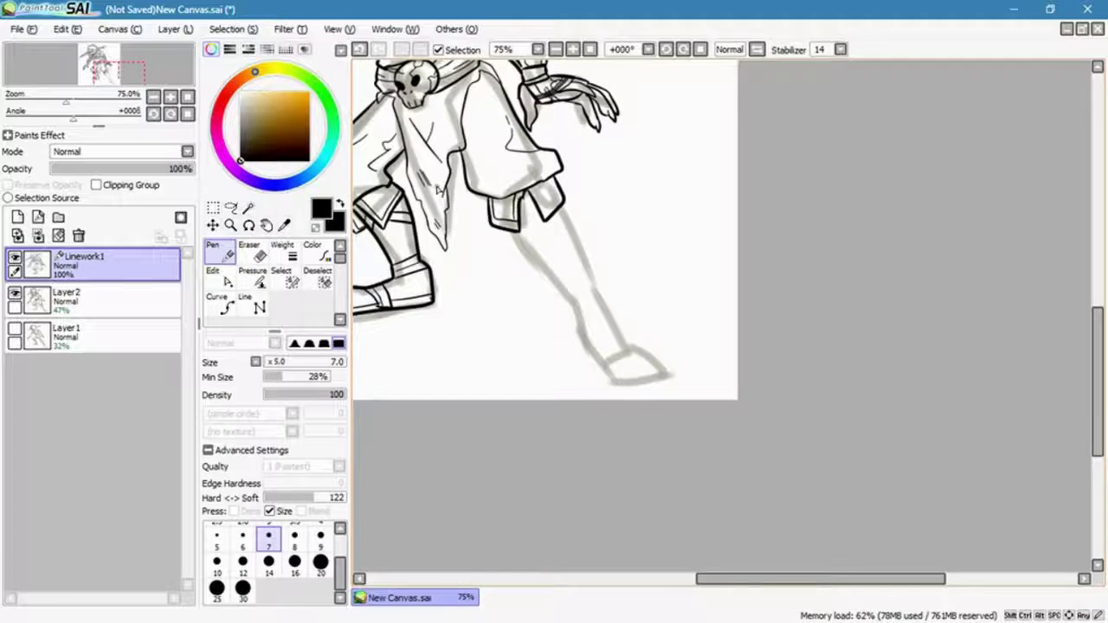
pyautogui.moveTo(599, 298); pyautogui.dragTo(671, 373)
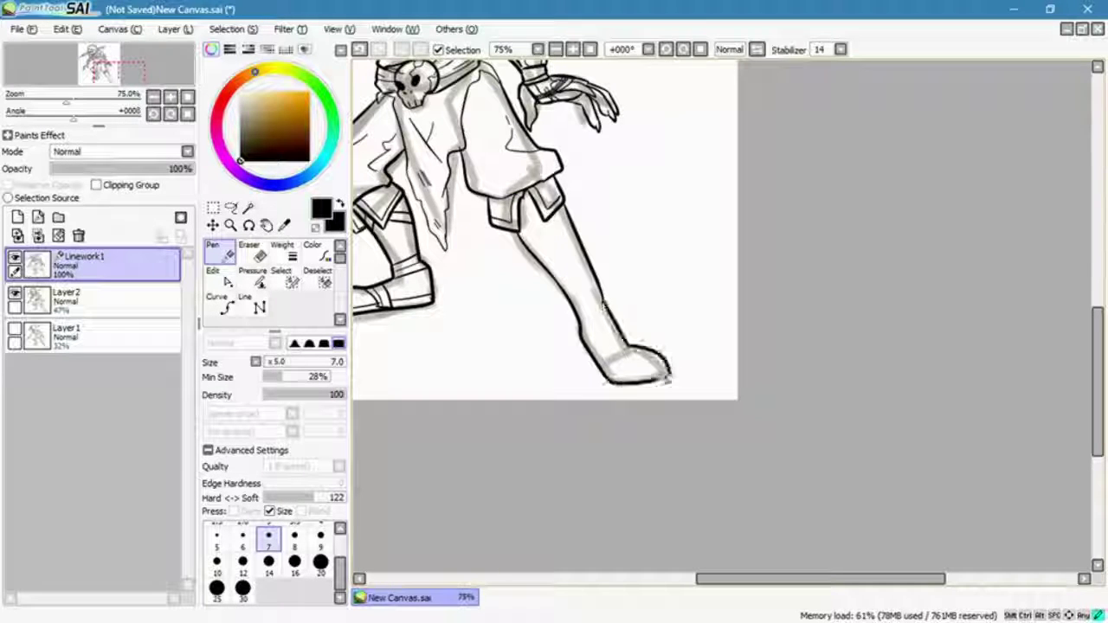
pyautogui.moveTo(580, 336); pyautogui.dragTo(670, 377)
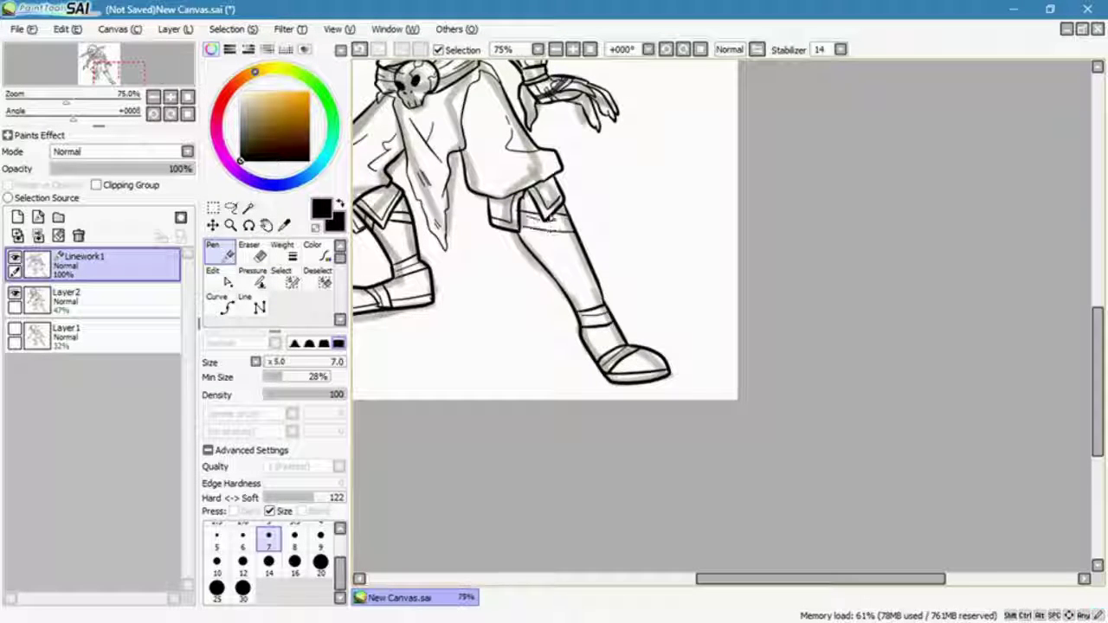
pyautogui.moveTo(531, 280); pyautogui.dragTo(611, 279)
pyautogui.moveTo(638, 239); pyautogui.dragTo(665, 275)
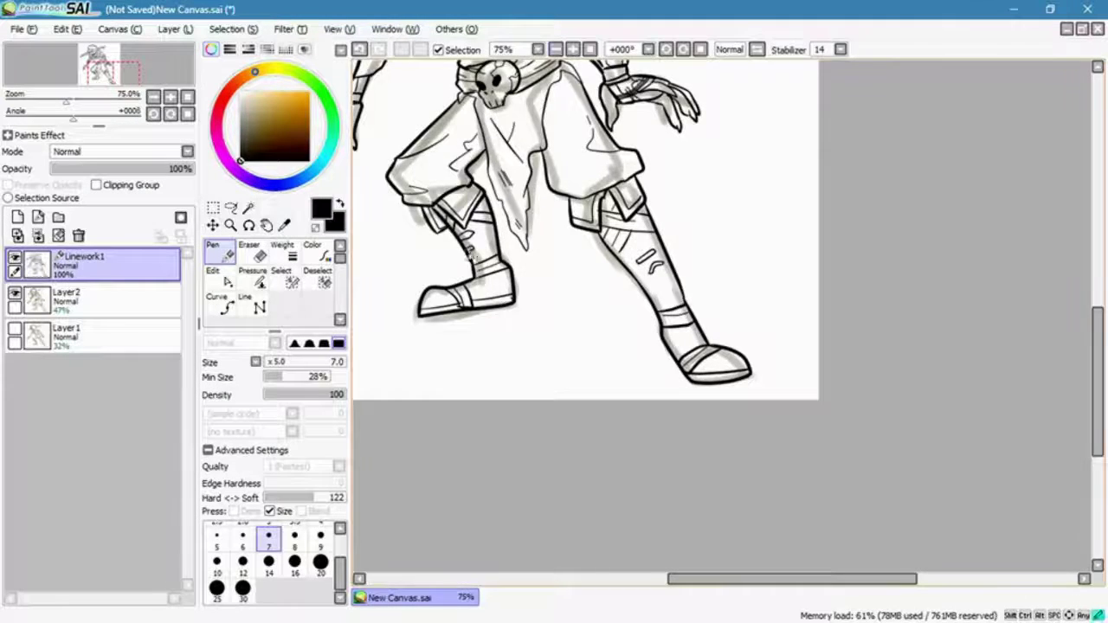
# - Hide Layer2 and clean up the linework around the left upper-arm plate
pyautogui.press('-')
pyautogui.press('-')
pyautogui.click(15, 292)
pyautogui.press('+')
pyautogui.click(100, 59)
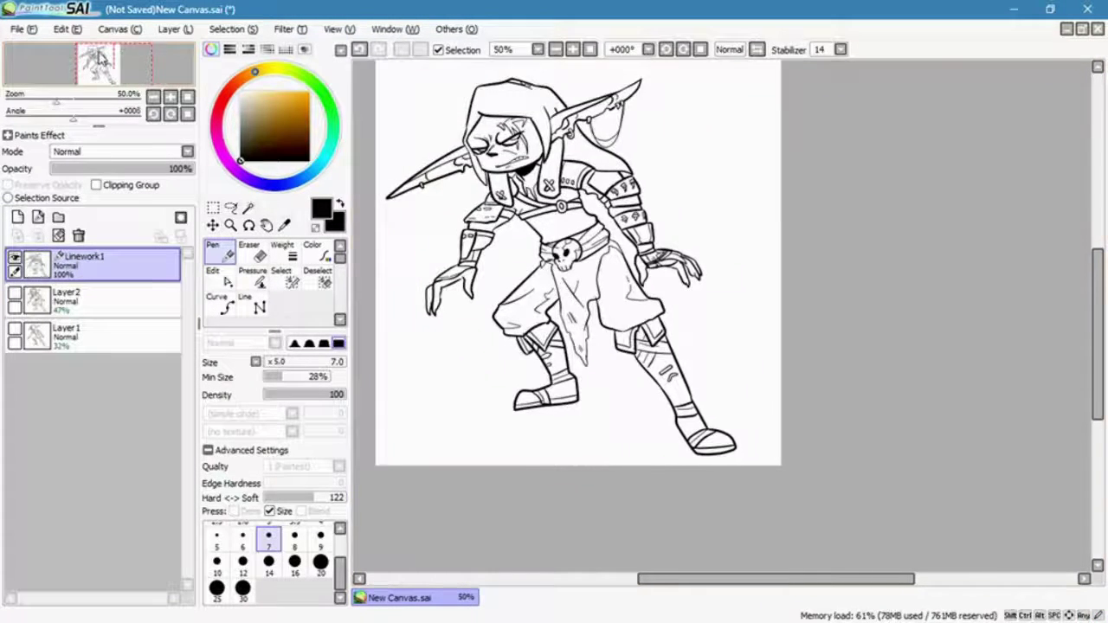
pyautogui.press('+')
pyautogui.press('e')
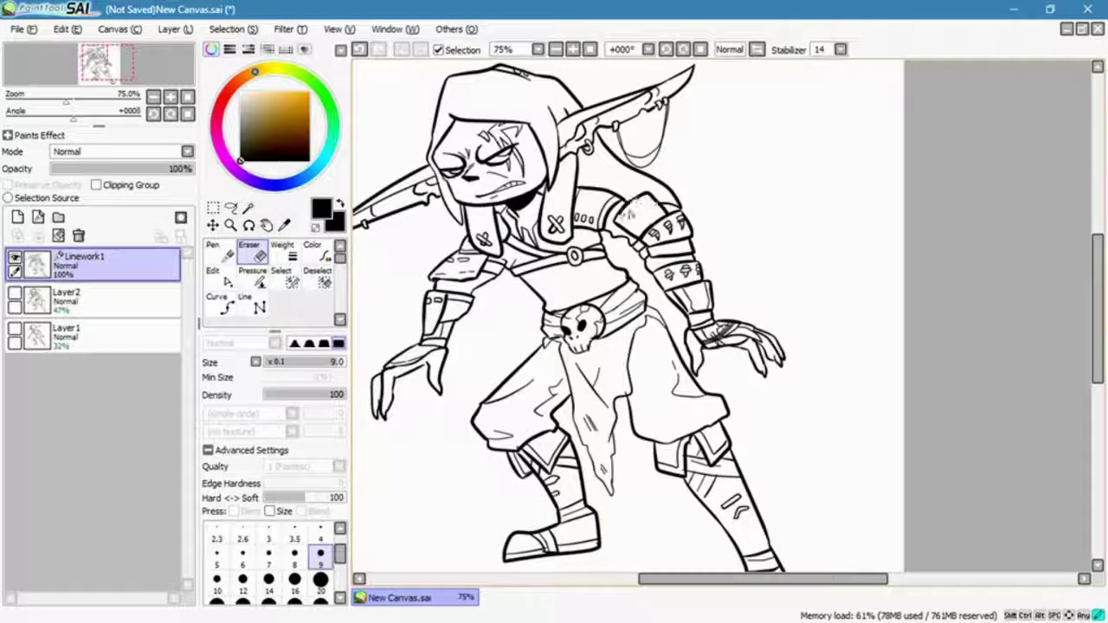
pyautogui.press('d')
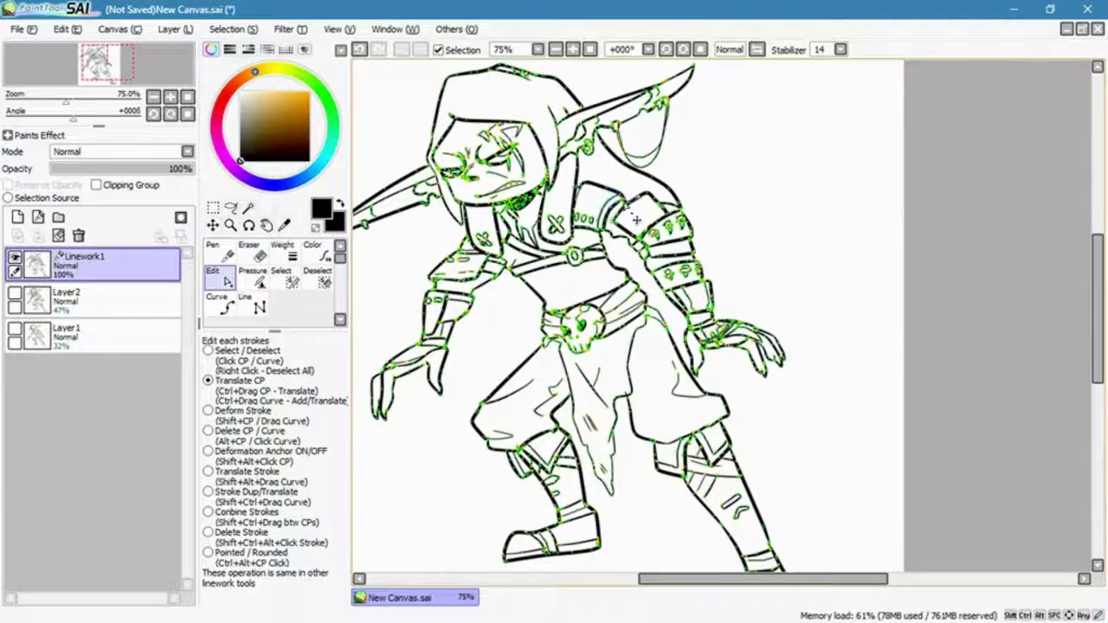
pyautogui.press('n')
# - Refine the ink strokes around the trousers, knee flaps and leg wraps by editing their control points and redrawing small lines
pyautogui.press('-')
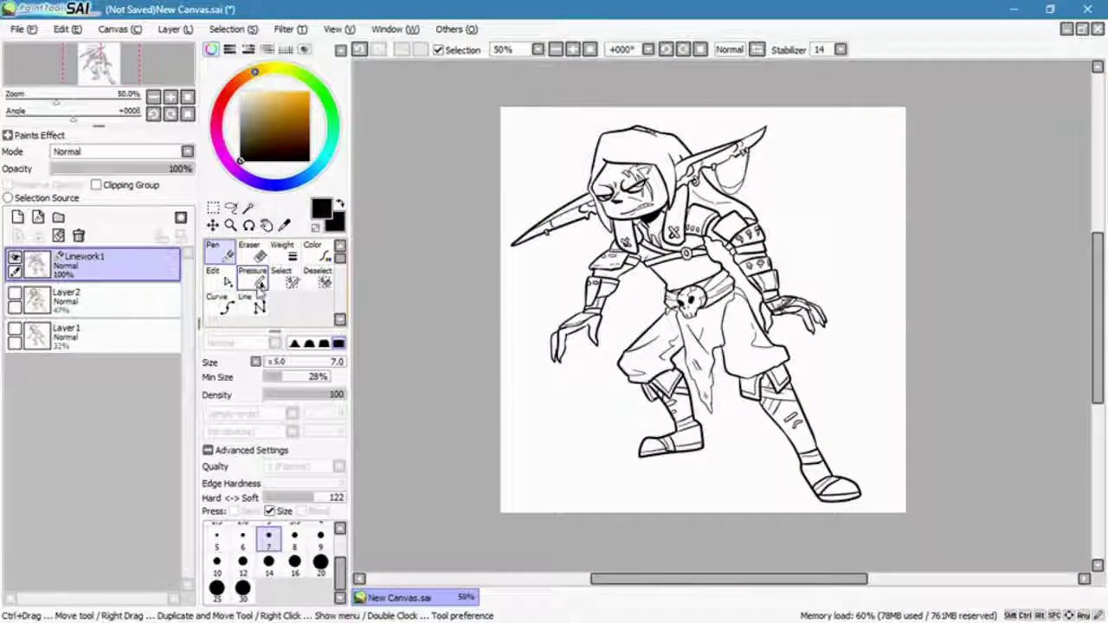
pyautogui.press('+')
pyautogui.press('+')
pyautogui.press('d')
pyautogui.press('n')
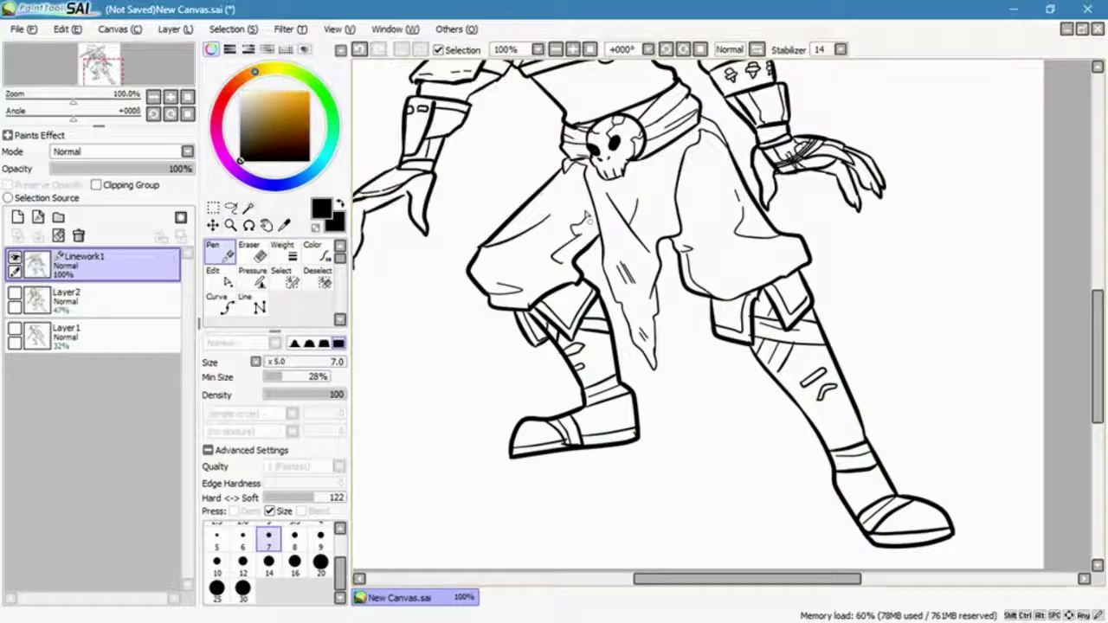
pyautogui.press('d')
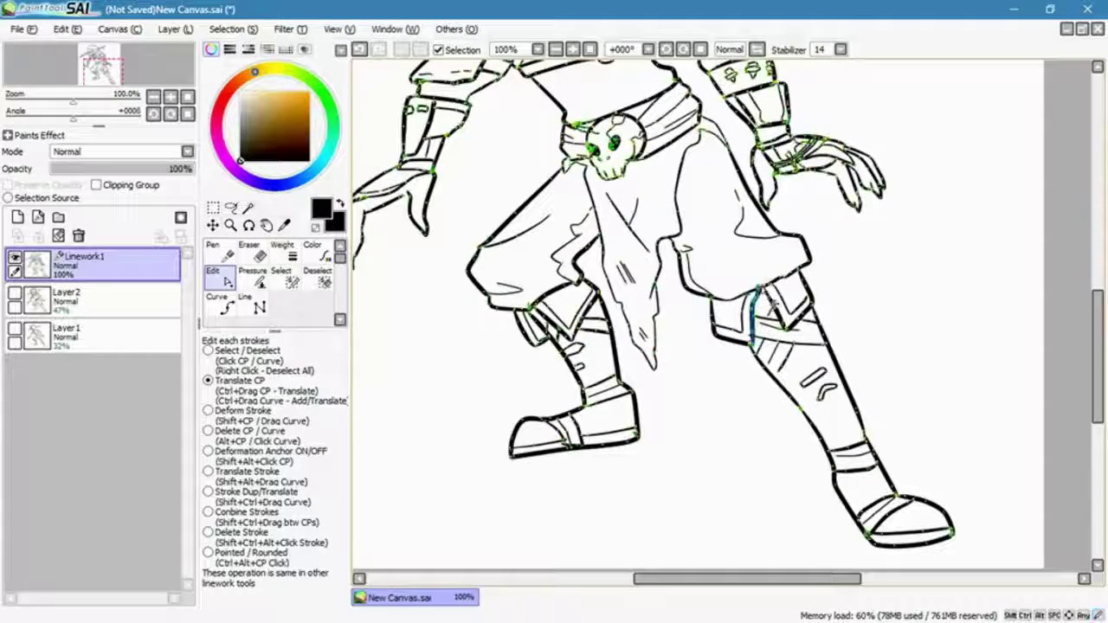
pyautogui.press('n')
pyautogui.press('d')
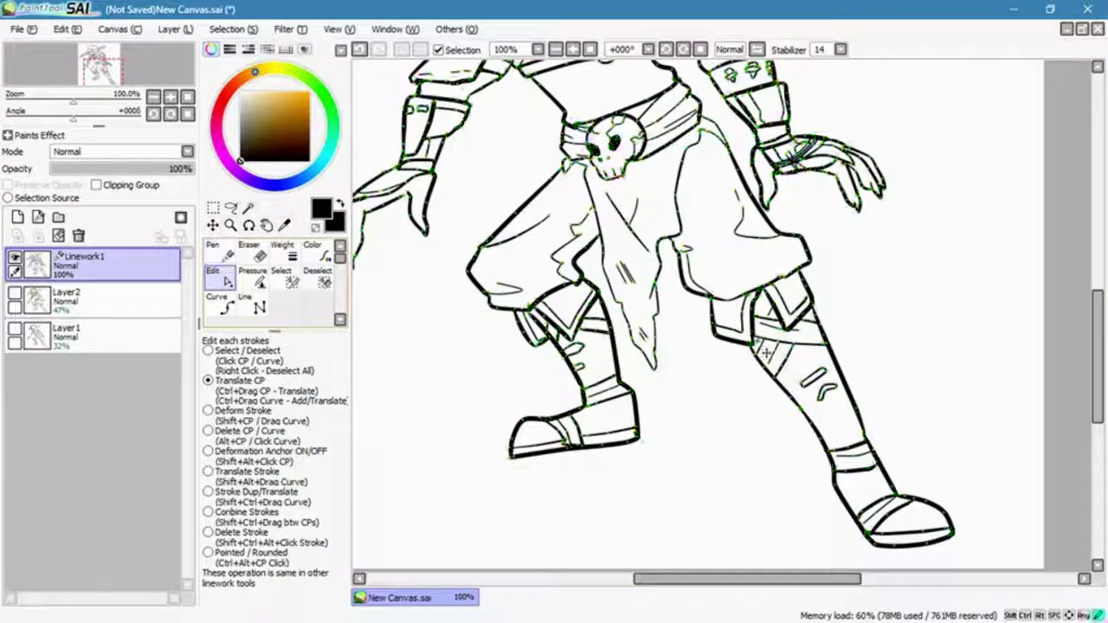
pyautogui.press('n')
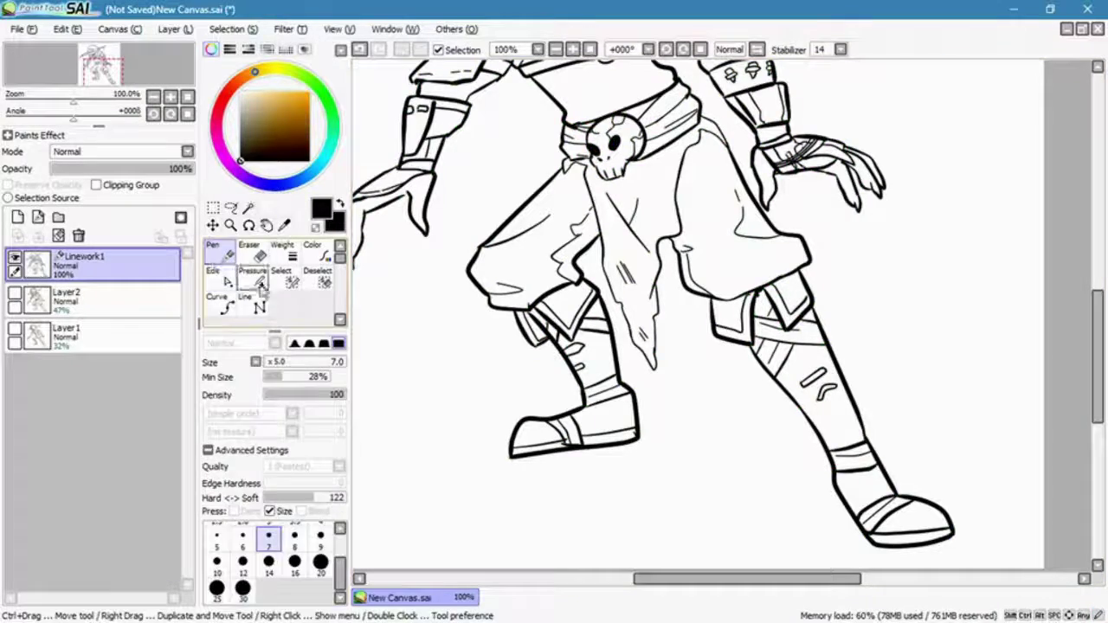
pyautogui.press('d')
pyautogui.press('n')
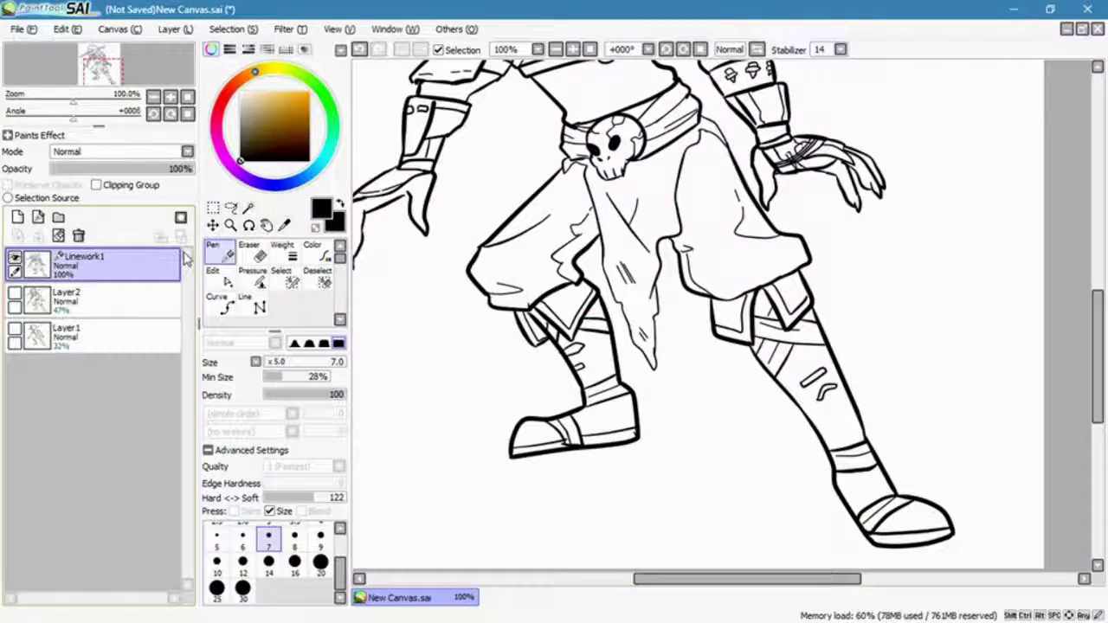
# - Select the empty background by colour difference on the linework layer, and invert the selection to cover the character's silhouette
pyautogui.moveTo(420, 86); pyautogui.dragTo(528, 320)
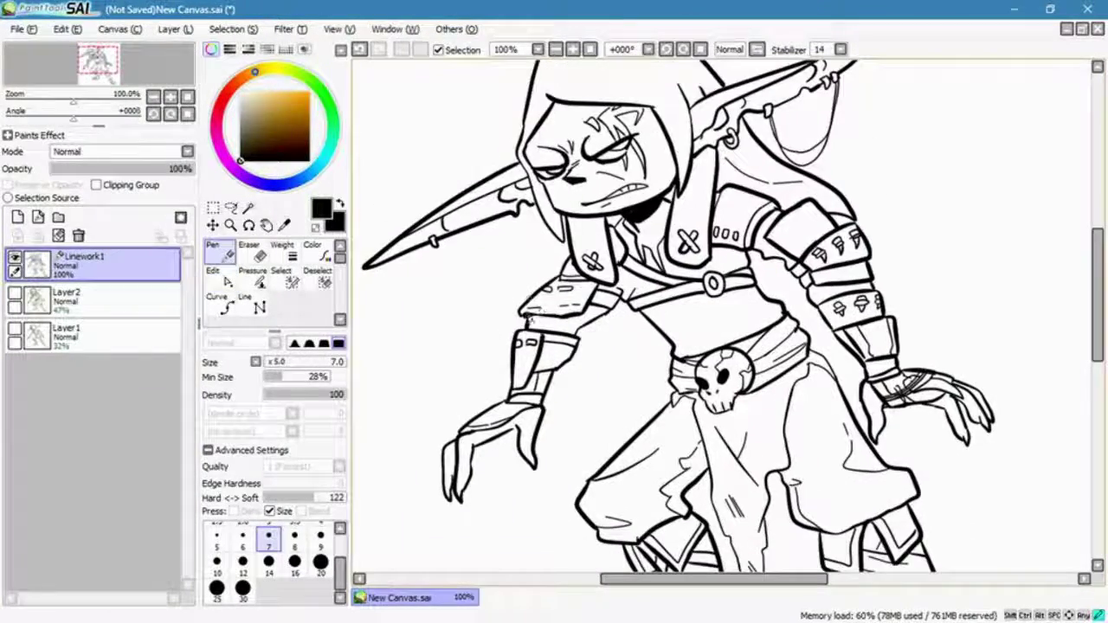
pyautogui.click(248, 207)
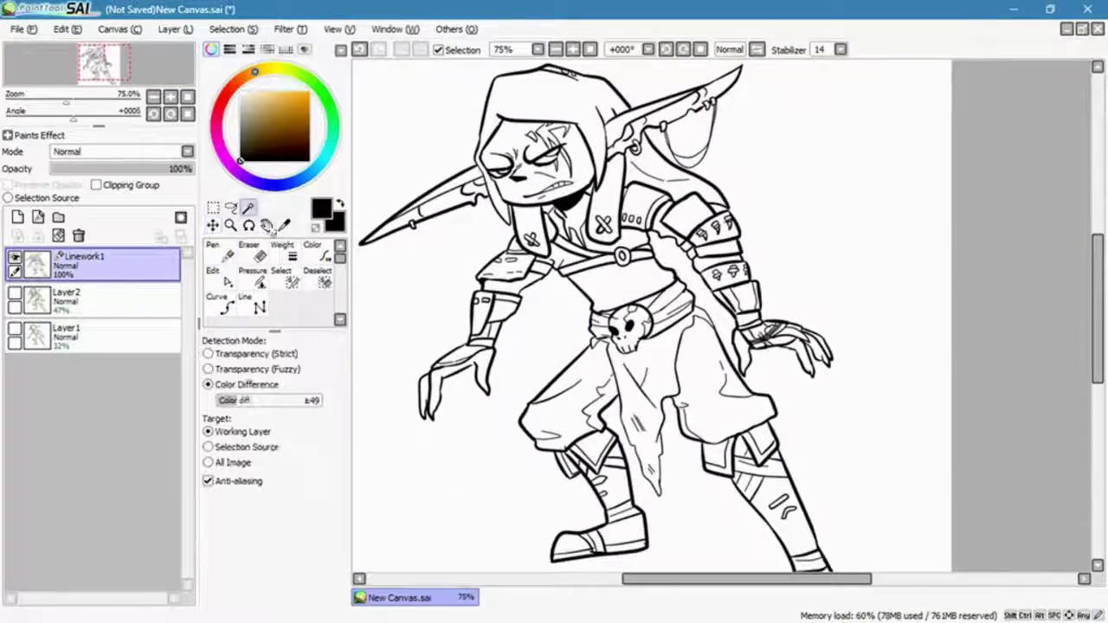
pyautogui.click(406, 389)
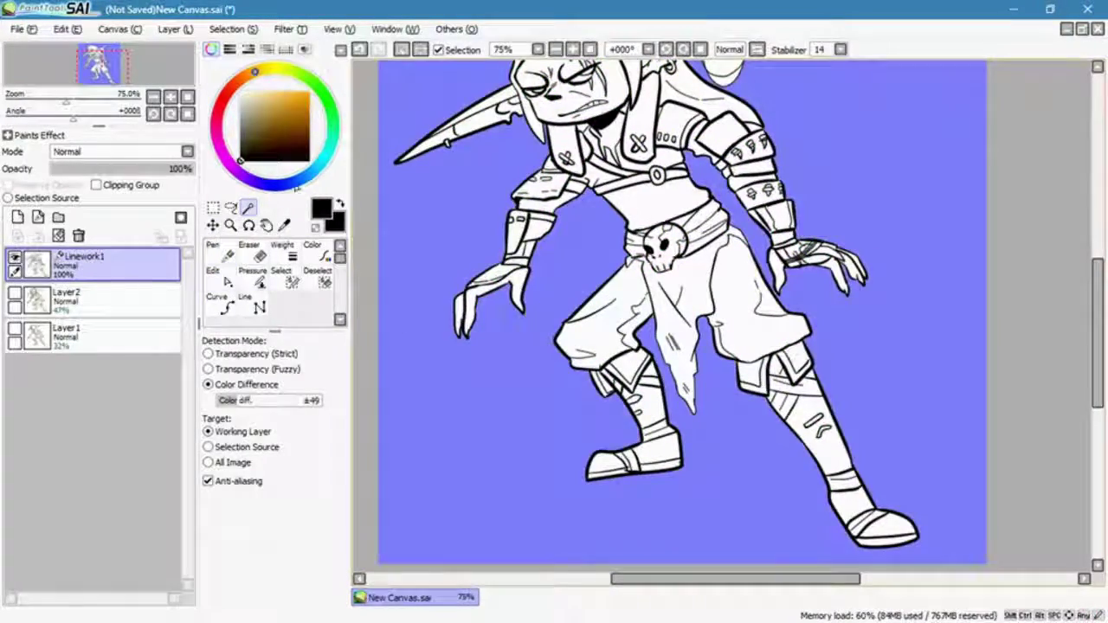
pyautogui.moveTo(675, 192); pyautogui.dragTo(664, 295)
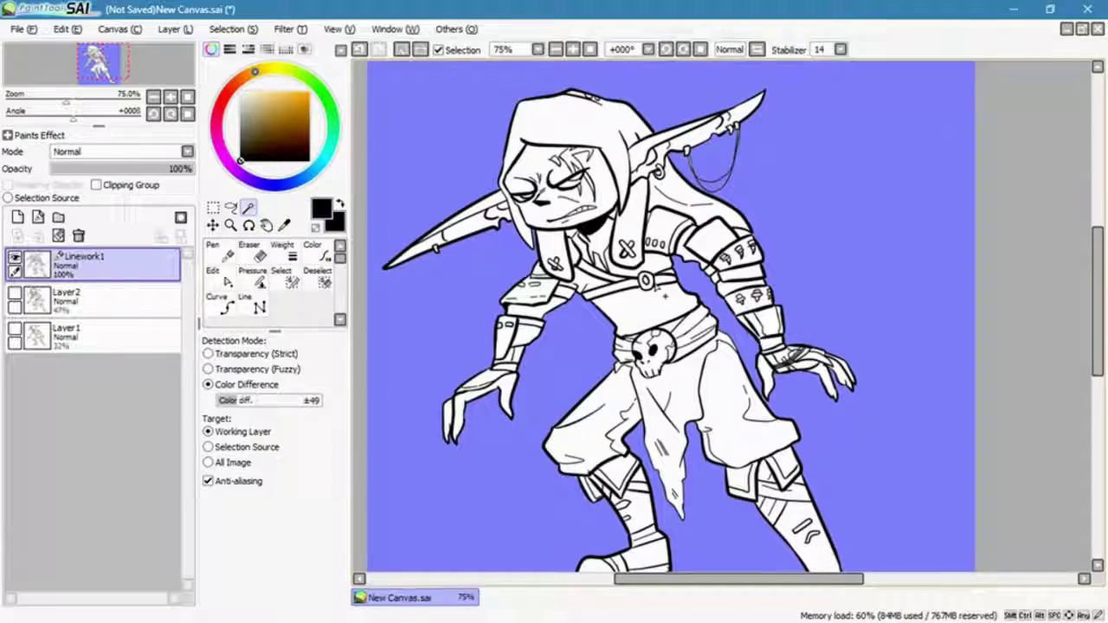
pyautogui.click(108, 76)
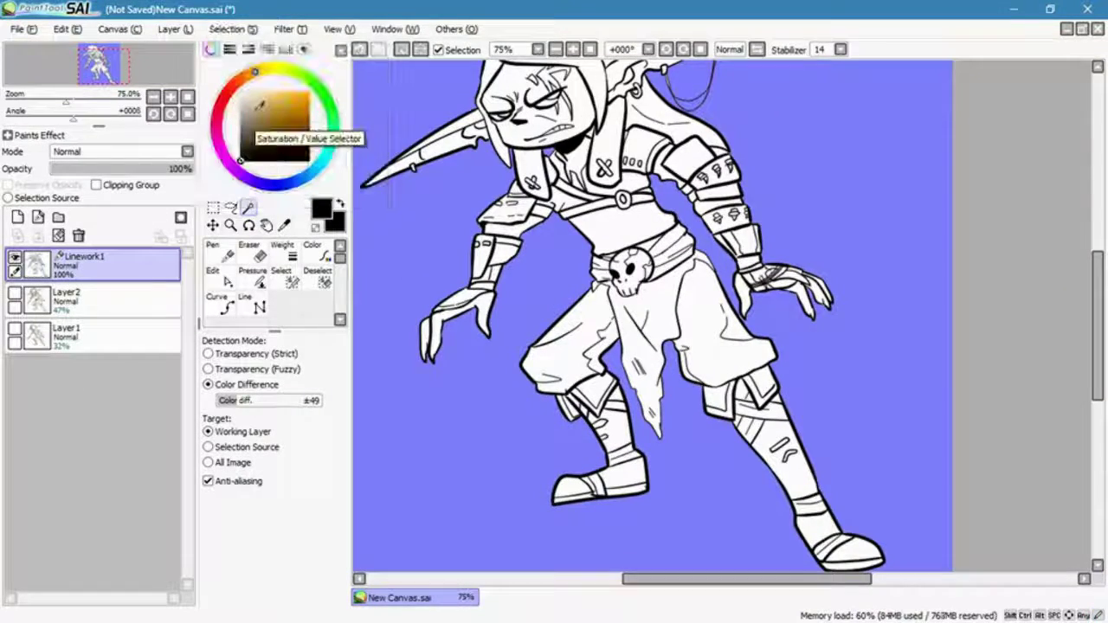
pyautogui.click(232, 28)
pyautogui.press('-')
pyautogui.press('-')
pyautogui.press('-')
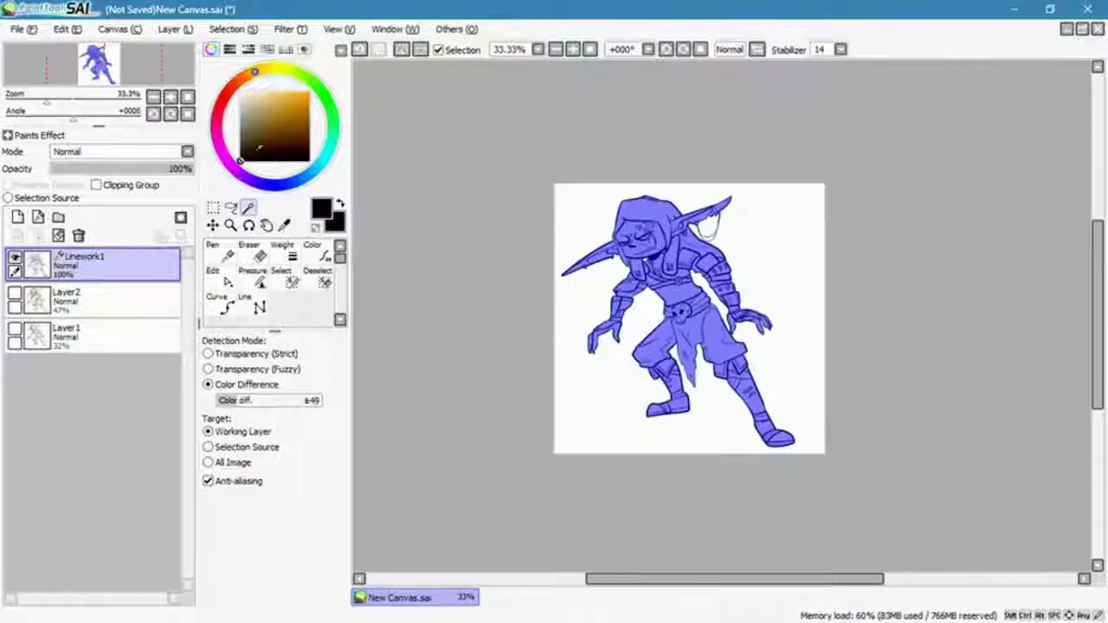
# - Paint the selected silhouette solid green on a new layer beneath the linework, using the Lead brush at size 350
pyautogui.click(287, 147)
pyautogui.click(318, 90)
pyautogui.hotkey('ctrl', 'd')
pyautogui.click(212, 251)
pyautogui.click(16, 216)
pyautogui.click(246, 297)
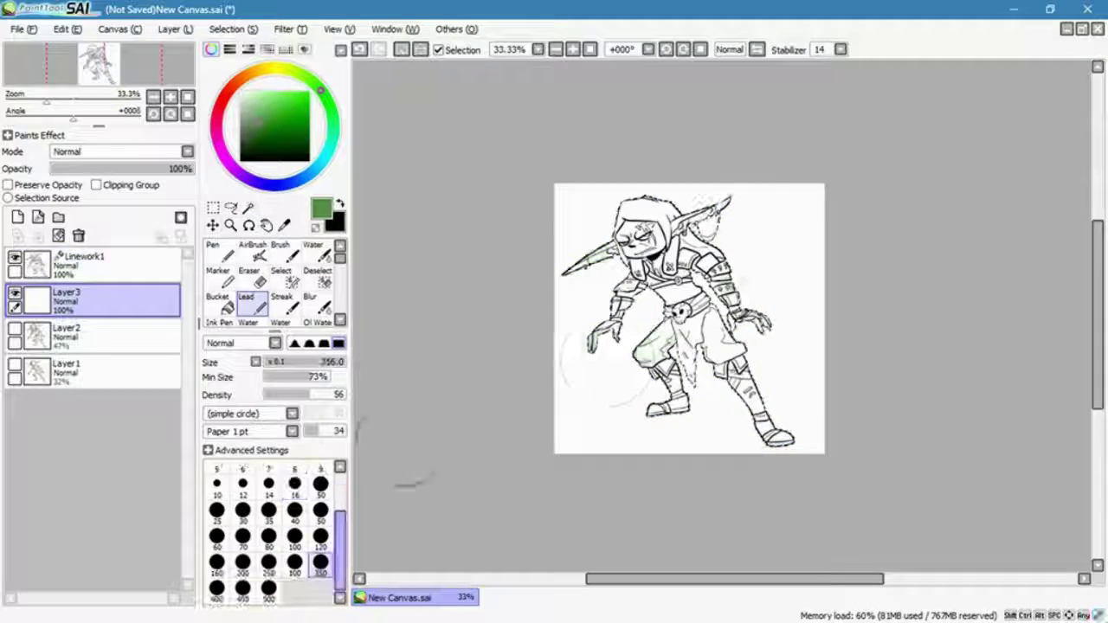
pyautogui.moveTo(657, 260); pyautogui.dragTo(776, 450)
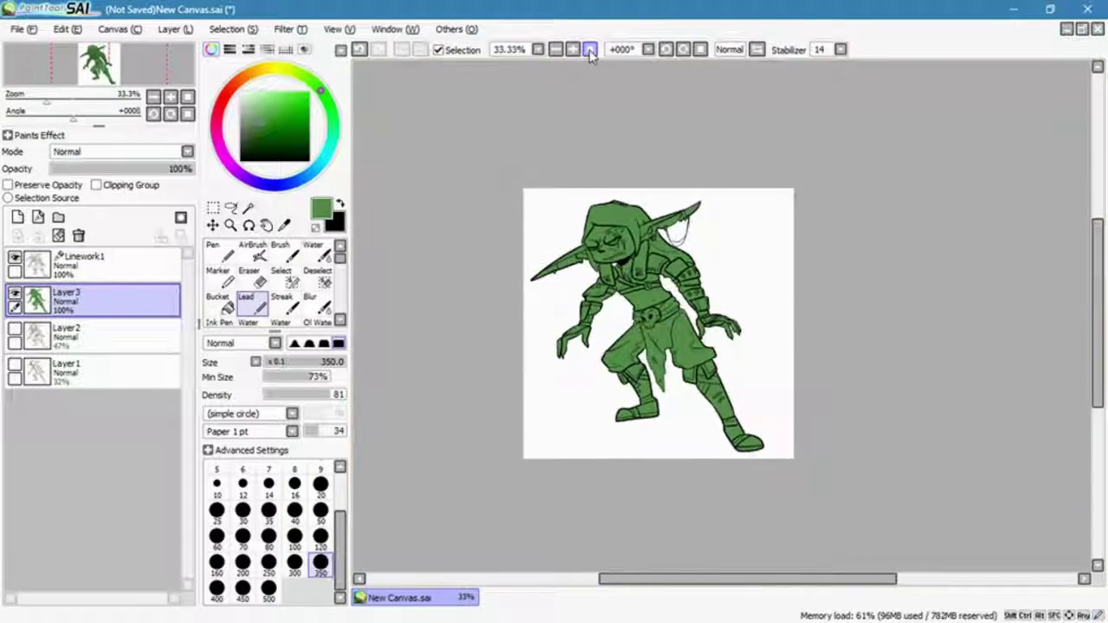
# - Add a new layer above the green base and paint the eyes on it with dark grey areas and red irises
pyautogui.press('+')
pyautogui.press('+')
pyautogui.press('+')
pyautogui.click(16, 216)
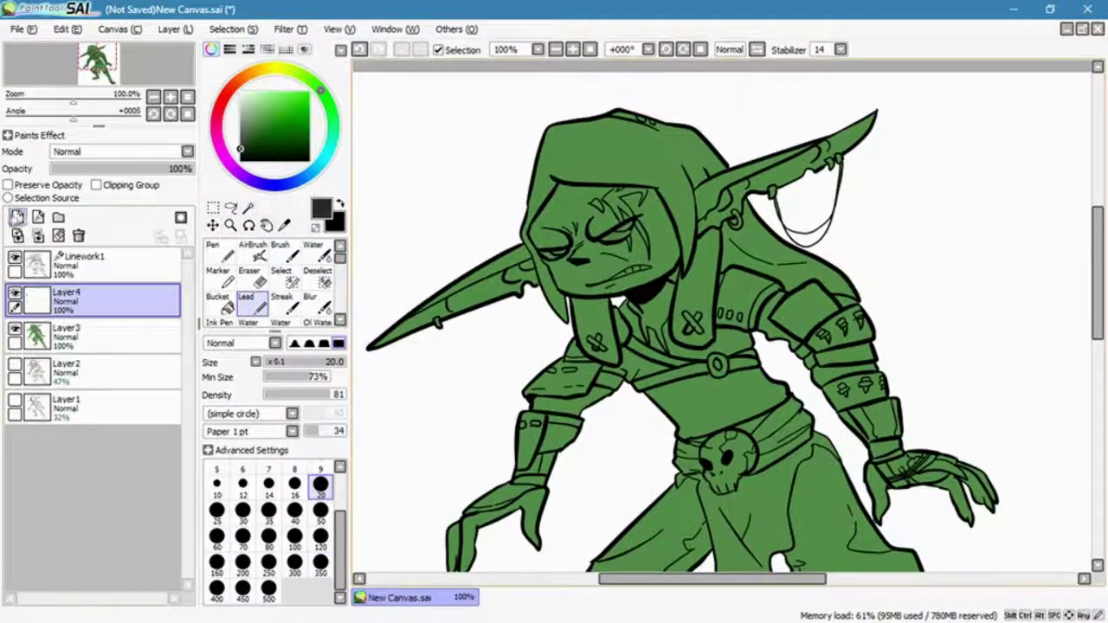
pyautogui.click(212, 251)
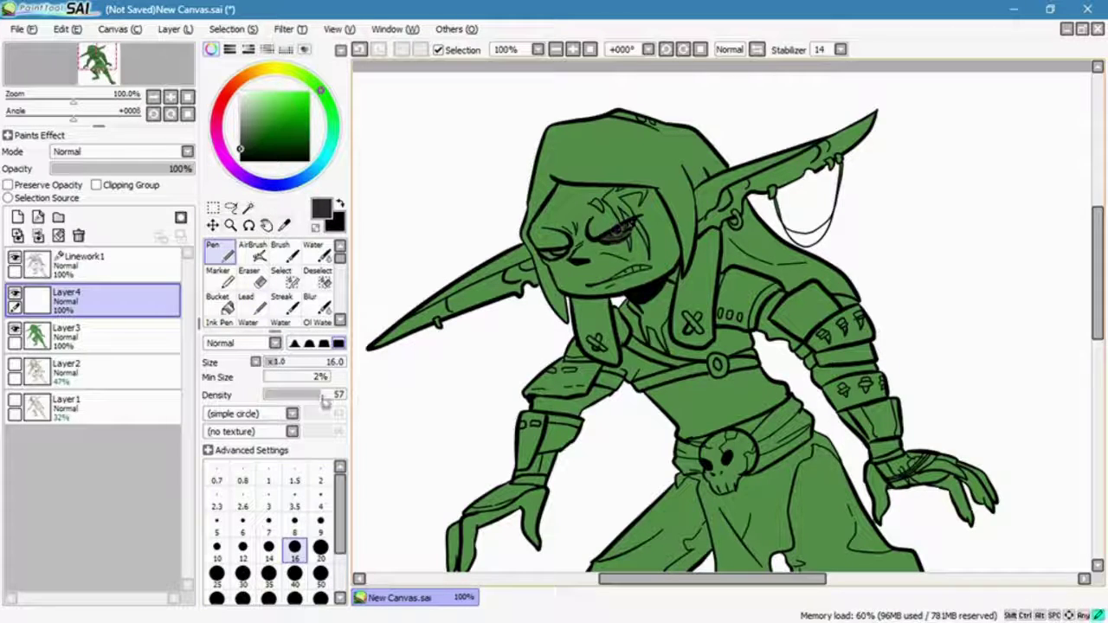
pyautogui.click(225, 95)
pyautogui.click(301, 106)
pyautogui.moveTo(601, 232); pyautogui.dragTo(636, 223)
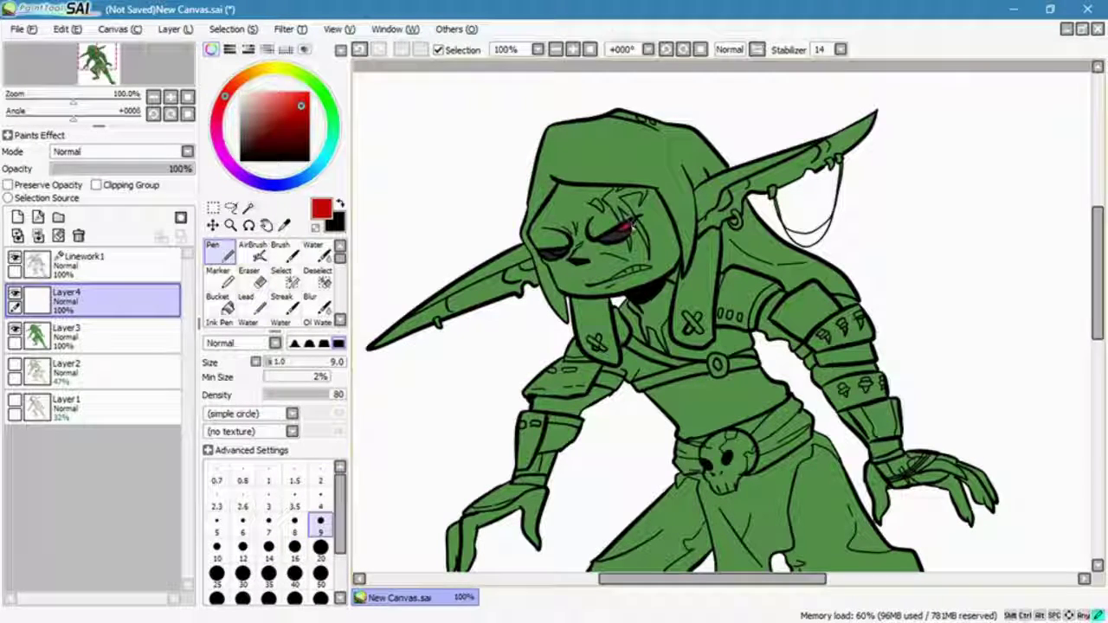
pyautogui.moveTo(539, 251); pyautogui.dragTo(564, 254)
# - Select the war-paint markings around the eye by colour difference and fill them red, touching up with the Pen at size 4
pyautogui.click(248, 207)
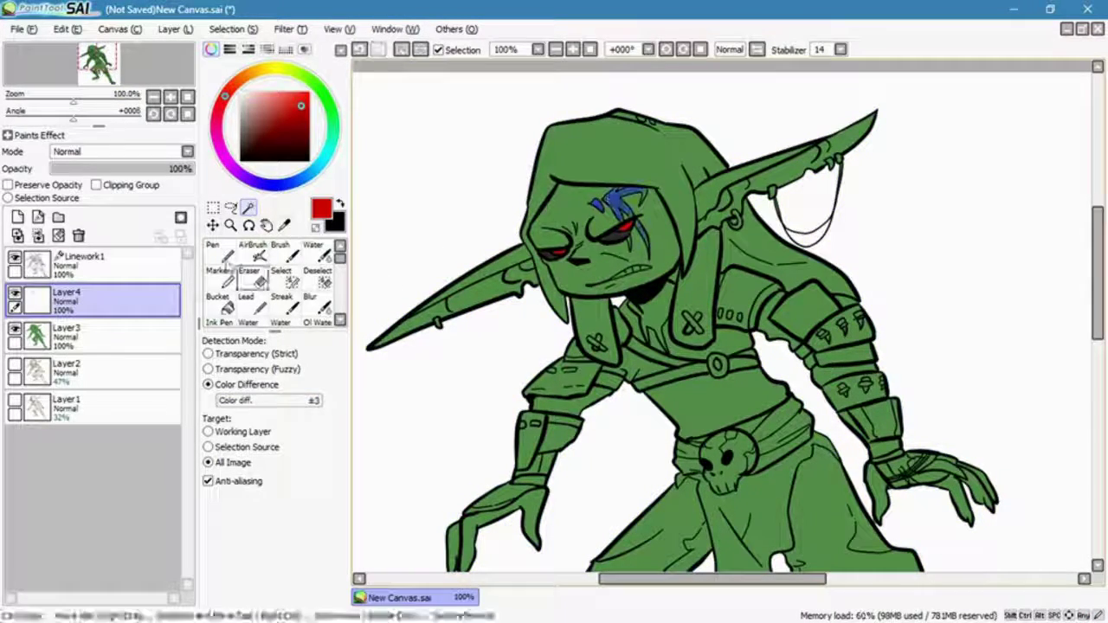
pyautogui.click(218, 251)
pyautogui.click(320, 499)
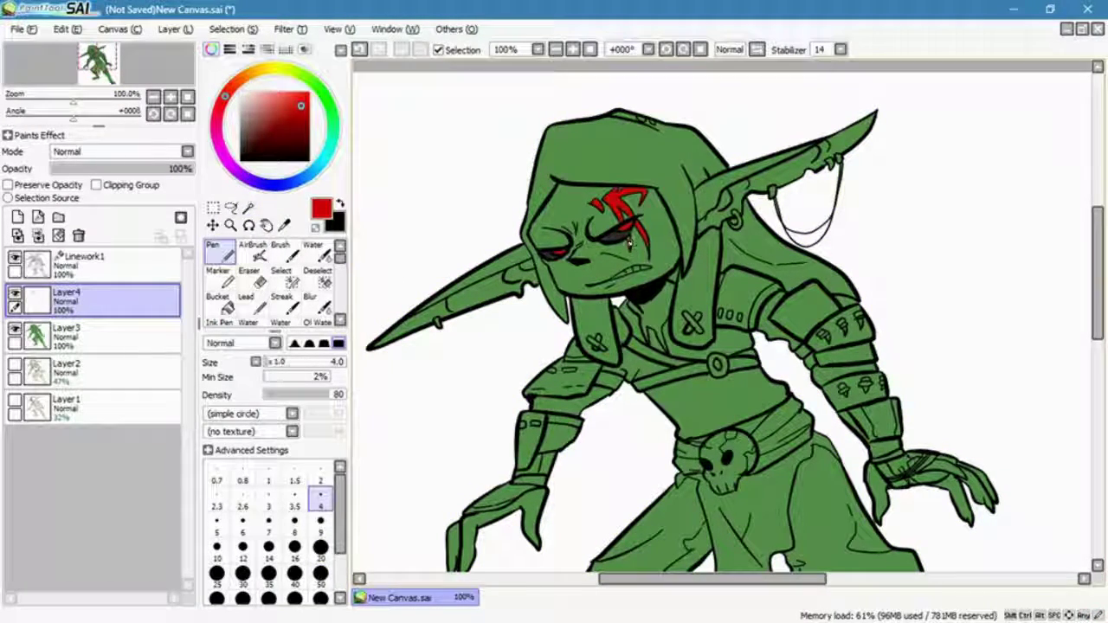
pyautogui.hotkey('ctrl', '+')
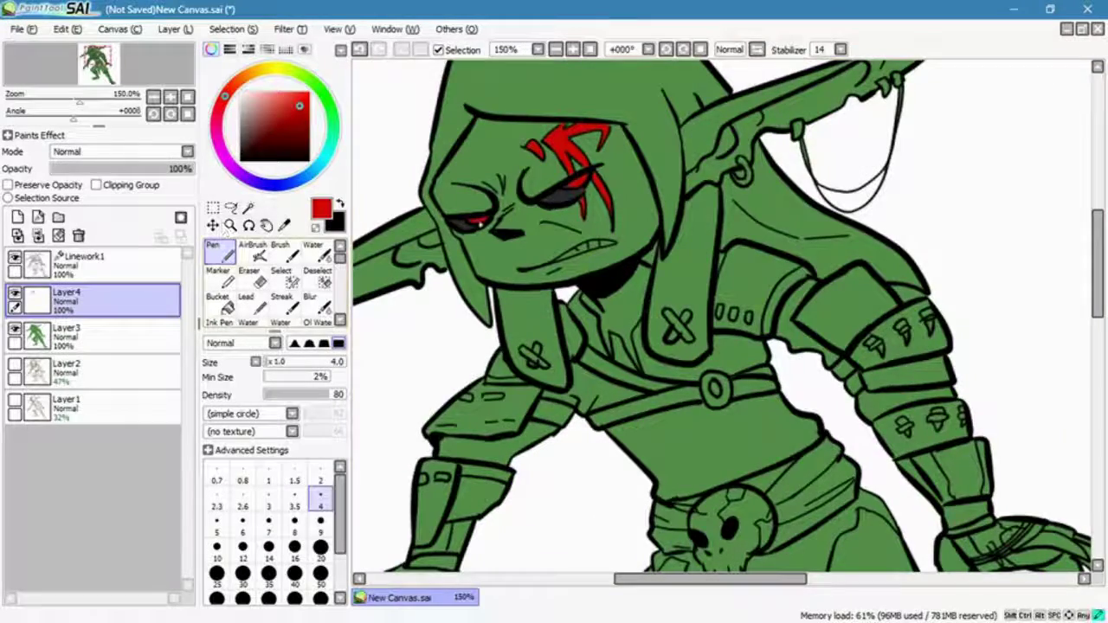
pyautogui.hotkey('ctrl', '-')
# - Paint the bared teeth white on the same layer as the eyes
pyautogui.press('-')
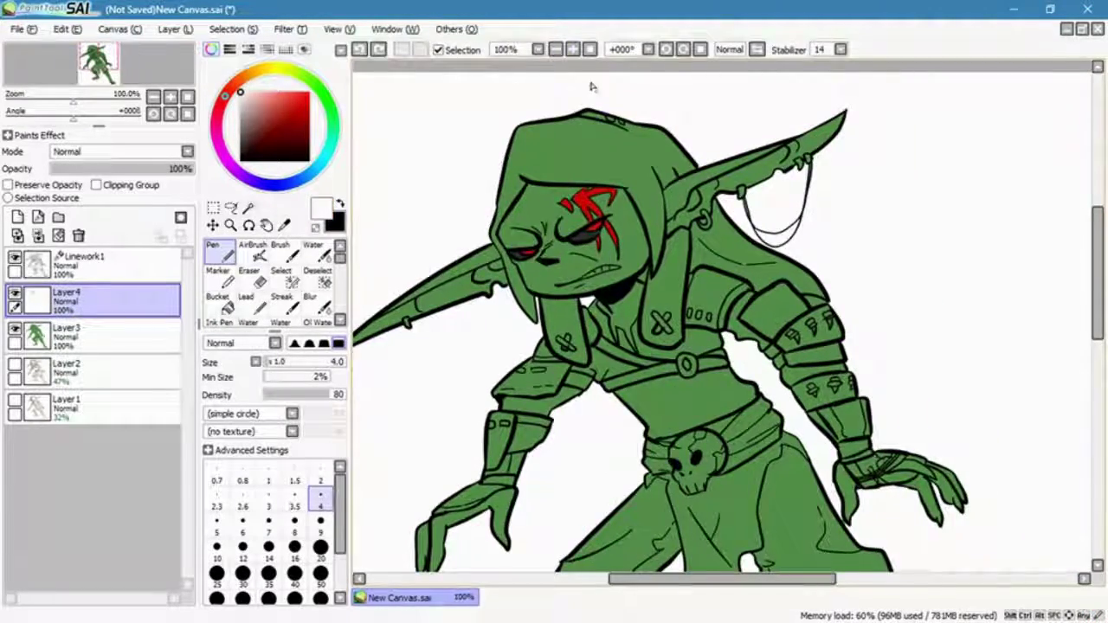
pyautogui.hotkey('ctrl', '+')
pyautogui.press(']')
pyautogui.press(']')
pyautogui.press(']')
pyautogui.press(']')
pyautogui.press(']')
pyautogui.hotkey('ctrl', '-')
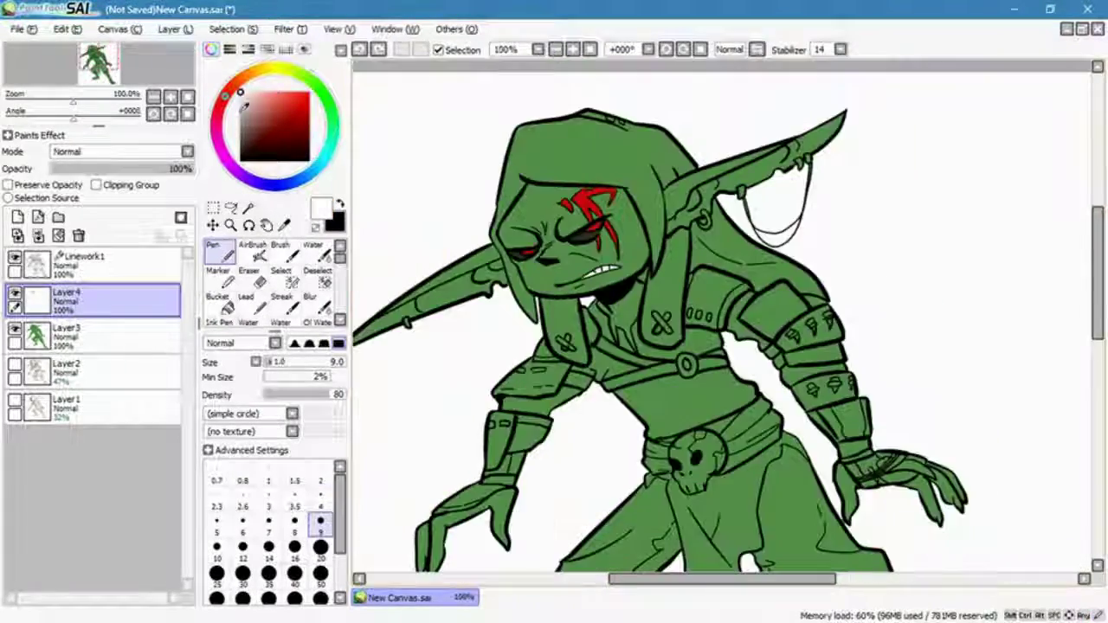
# - Add two new layers above the linework and paint thin, curved red glow trails streaming from both eyes on the upper one
pyautogui.scroll(-3, 723, 316)
pyautogui.click(82, 260)
pyautogui.click(17, 217)
pyautogui.click(254, 92)
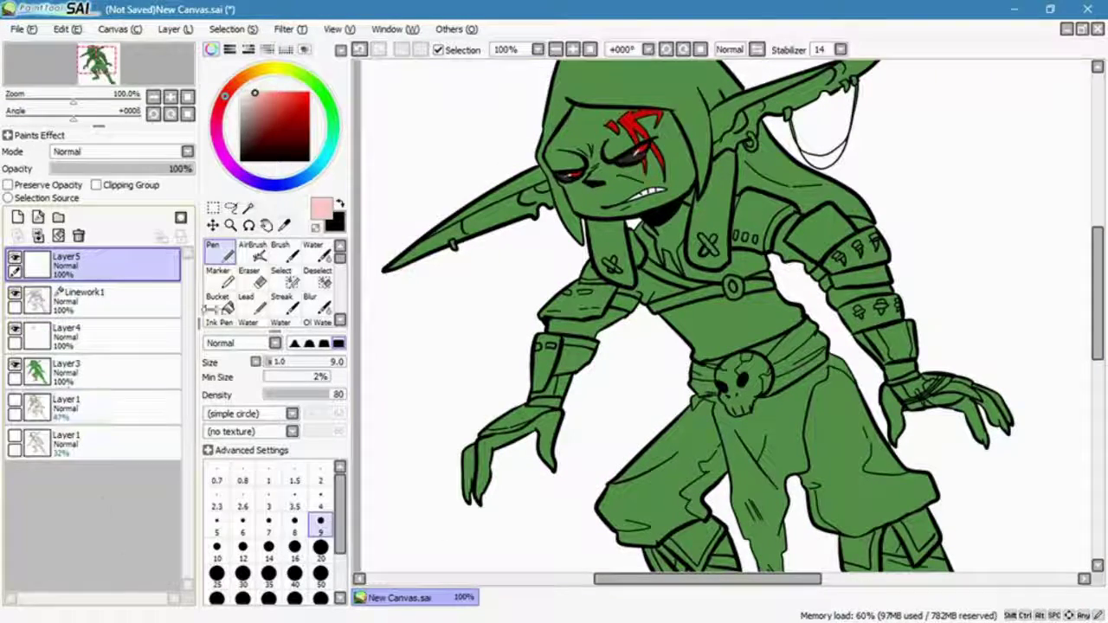
pyautogui.click(17, 217)
pyautogui.moveTo(723, 316); pyautogui.dragTo(628, 357)
pyautogui.click(285, 104)
pyautogui.moveTo(718, 100)
pyautogui.mouseDown()
pyautogui.moveTo(542, 189)
pyautogui.moveTo(424, 121)
pyautogui.mouseUp()
# - Try the Lumi & Shade mode on the glow trail layer, and set it to Screen at 77% opacity
pyautogui.click(80, 152)
pyautogui.click(86, 240)
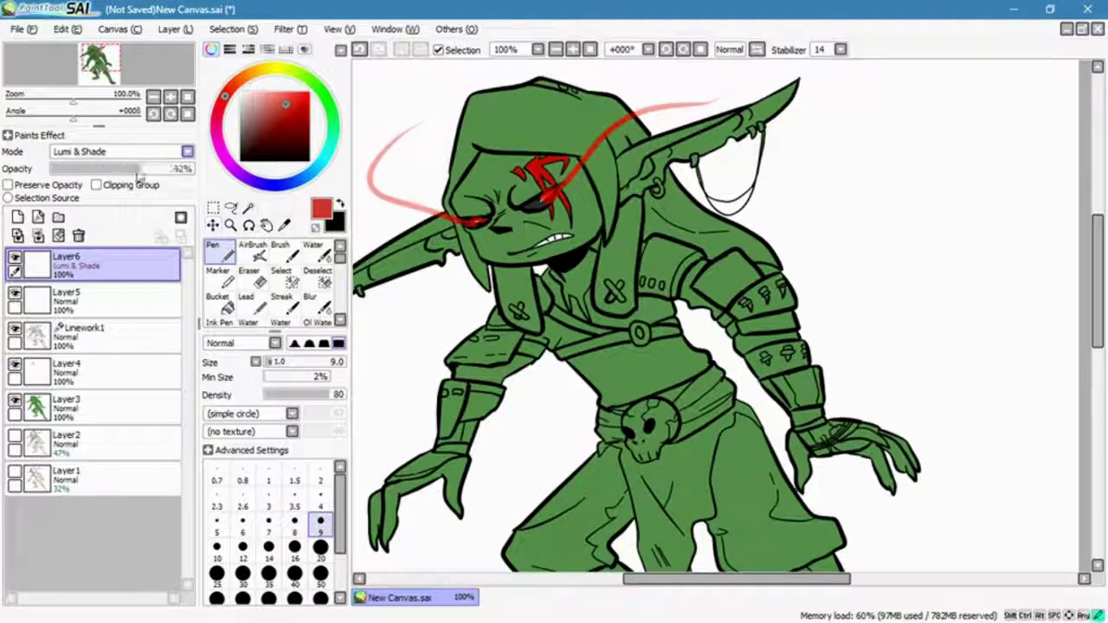
pyautogui.click(80, 151)
pyautogui.click(87, 193)
pyautogui.moveTo(117, 169); pyautogui.dragTo(159, 169)
# - Soften the glow trails with the Blur tool, and duplicate their layer with the copy in Lumi & Shade mode at 27% opacity
pyautogui.click(309, 303)
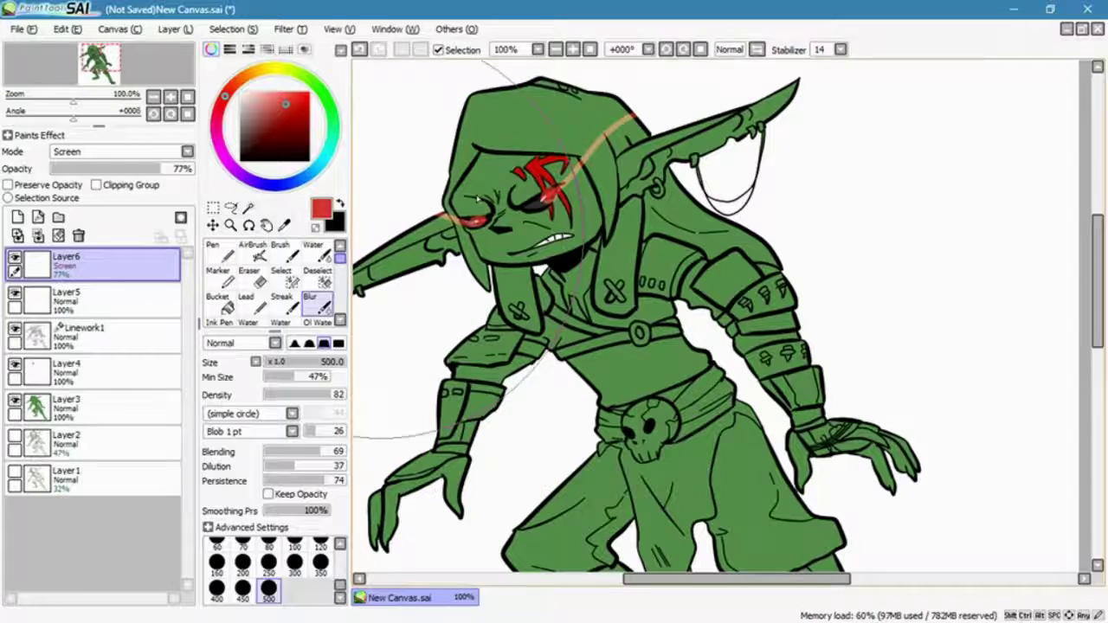
pyautogui.scroll(-3, 684, 320)
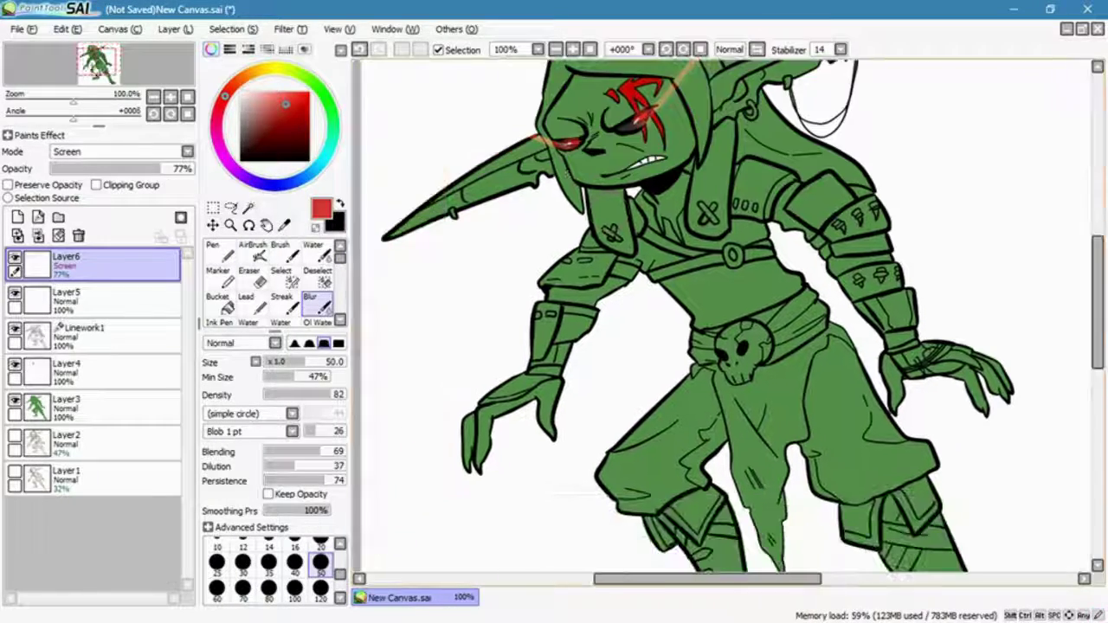
pyautogui.click(175, 29)
pyautogui.click(178, 97)
pyautogui.scroll(3, 683, 320)
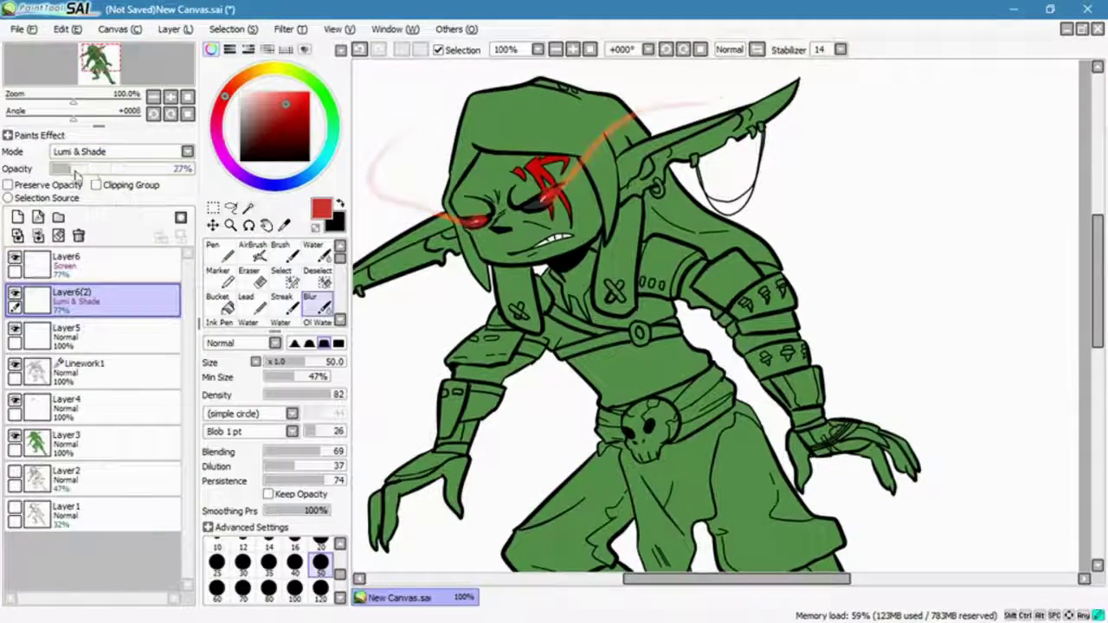
# - Hide both glow layers, and select and fill the hood, its hanging flaps and the cape orange-brown on the eye colour layer
pyautogui.scroll(-2, 684, 320)
pyautogui.click(86, 407)
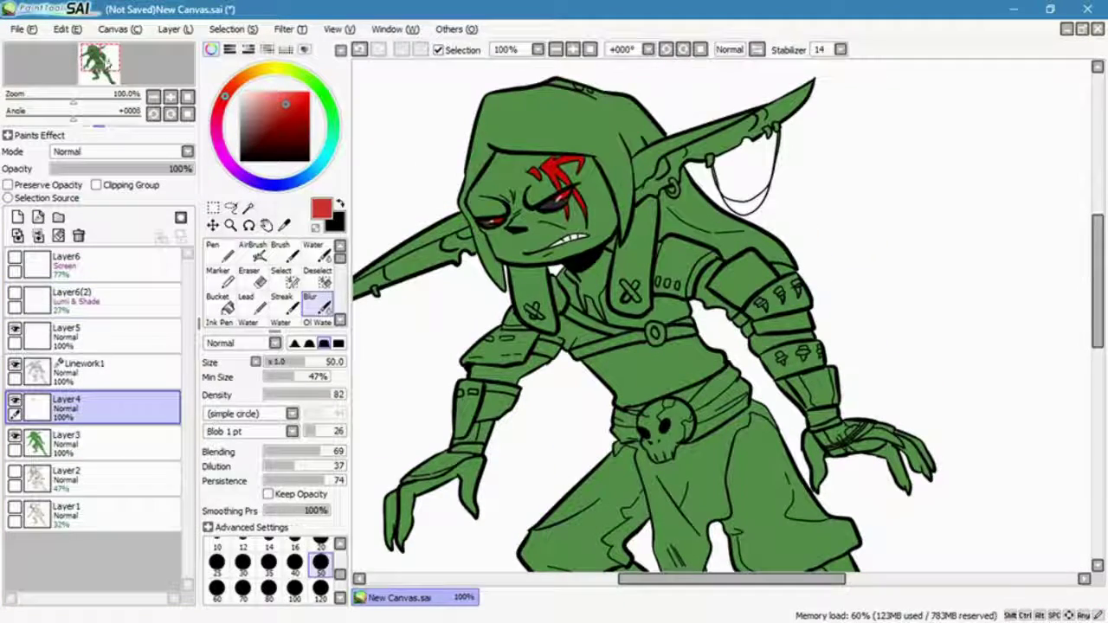
pyautogui.click(562, 121)
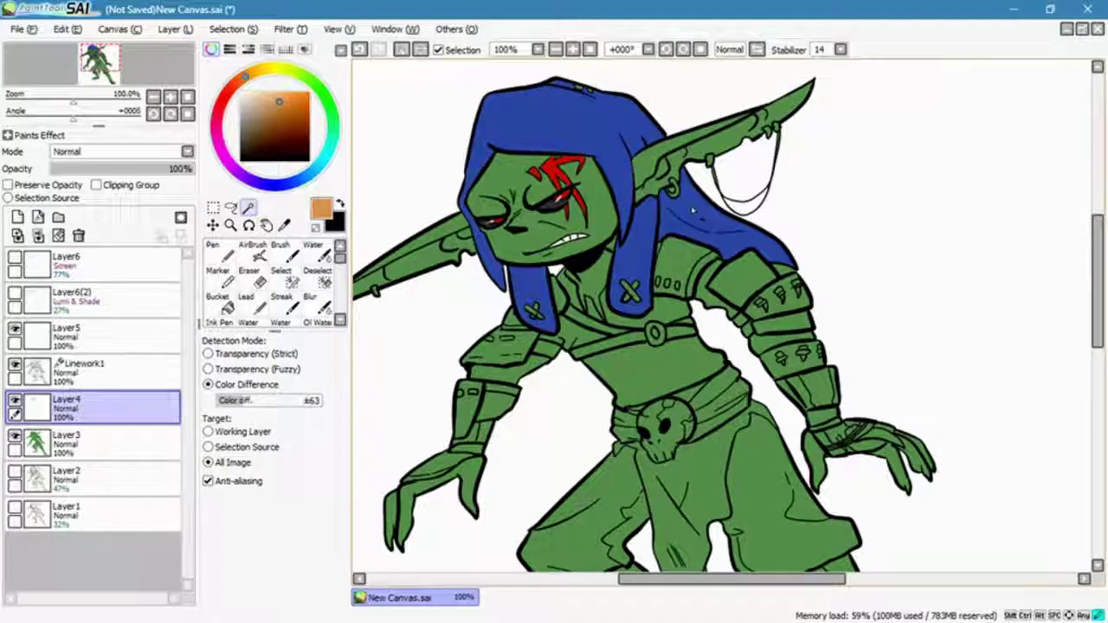
pyautogui.press('n')
pyautogui.moveTo(502, 103)
pyautogui.mouseDown()
pyautogui.moveTo(554, 95)
pyautogui.moveTo(519, 216)
pyautogui.moveTo(761, 251)
pyautogui.mouseUp()
pyautogui.moveTo(472, 186); pyautogui.dragTo(468, 309)
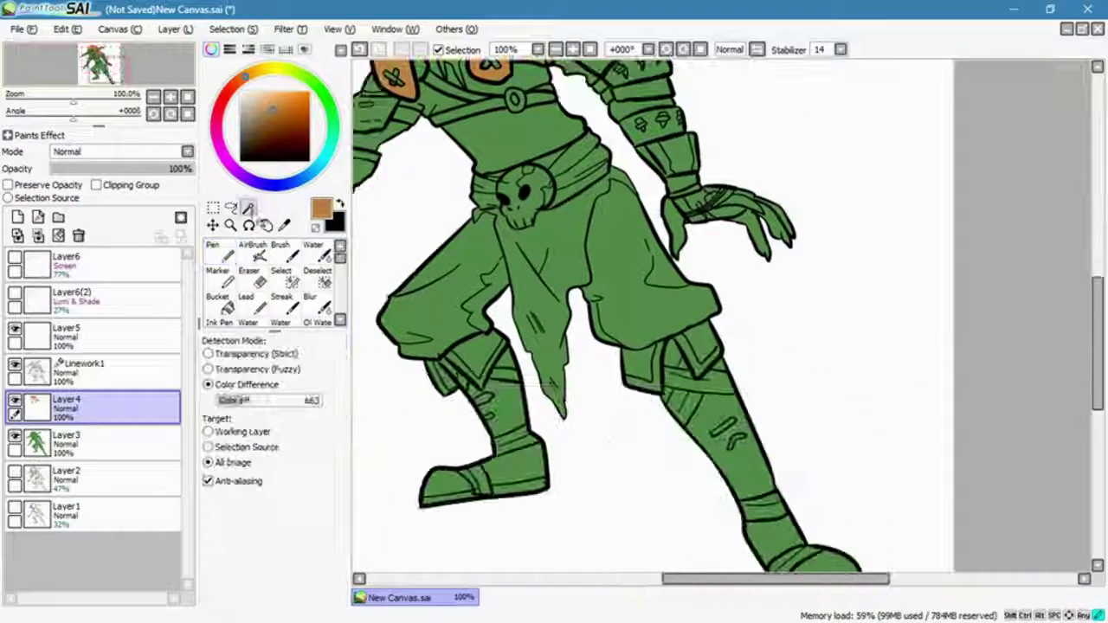
# - Paint the hanging loincloth below the skull belt a muted orange-brown and clear the selection
pyautogui.click(218, 251)
pyautogui.moveTo(520, 217); pyautogui.dragTo(553, 407)
pyautogui.click(233, 29)
pyautogui.click(251, 59)
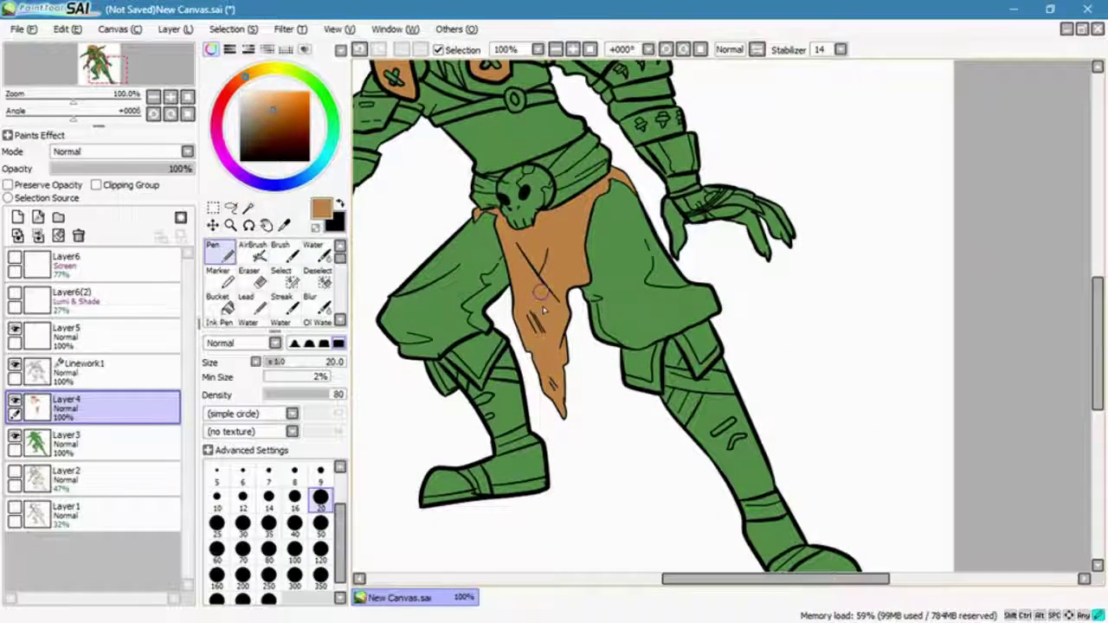
# - Select the wraps on both legs and boots by colour difference and fill them orange-brown, undoing the fill on the green base layer
pyautogui.click(121, 368)
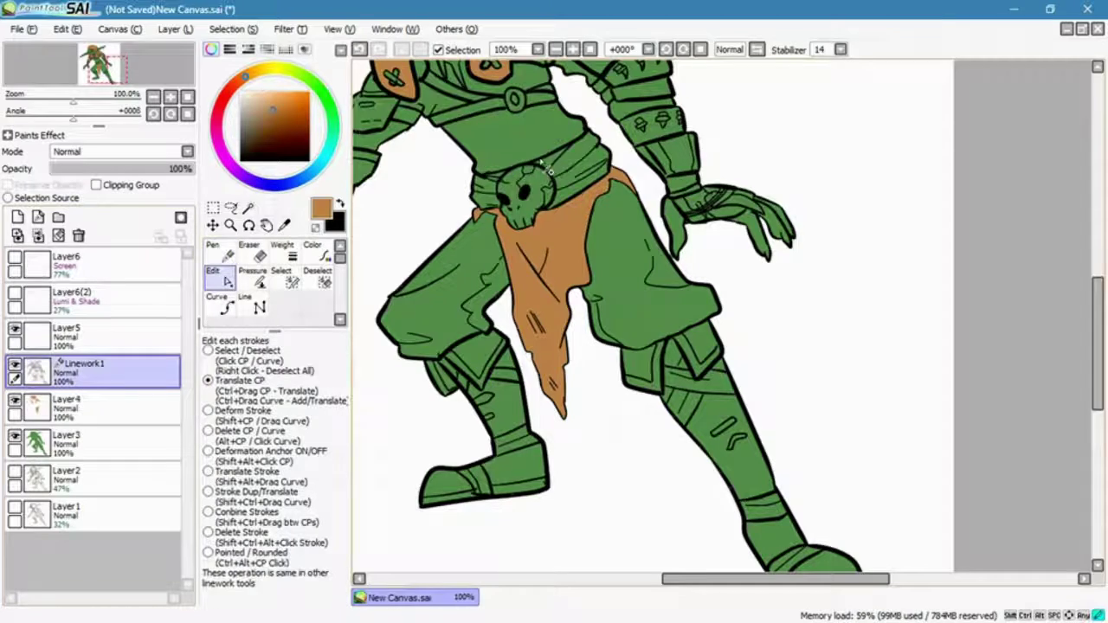
pyautogui.click(212, 251)
pyautogui.click(86, 441)
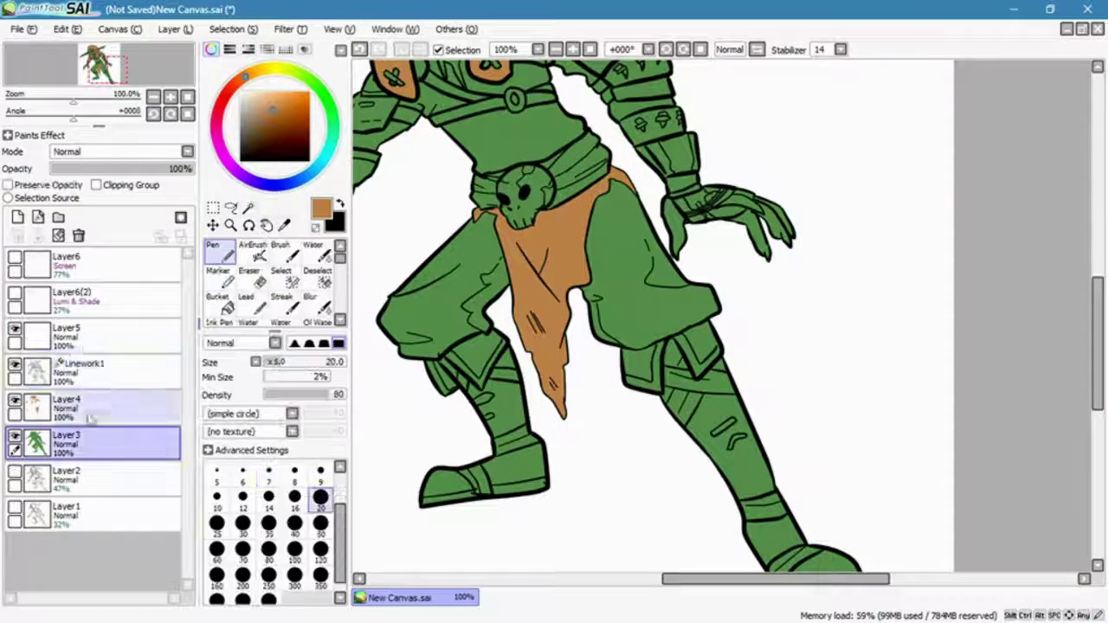
pyautogui.click(249, 208)
pyautogui.click(516, 441)
pyautogui.click(502, 375)
pyautogui.click(479, 489)
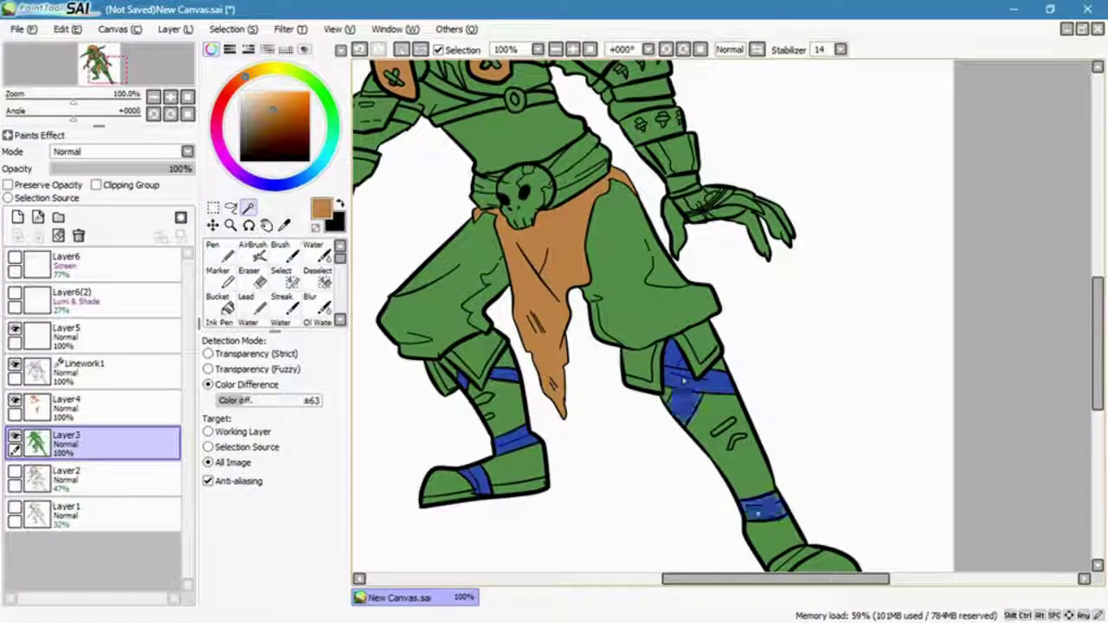
pyautogui.press('n')
pyautogui.moveTo(692, 380); pyautogui.dragTo(757, 511)
pyautogui.scroll(-2, 744, 450)
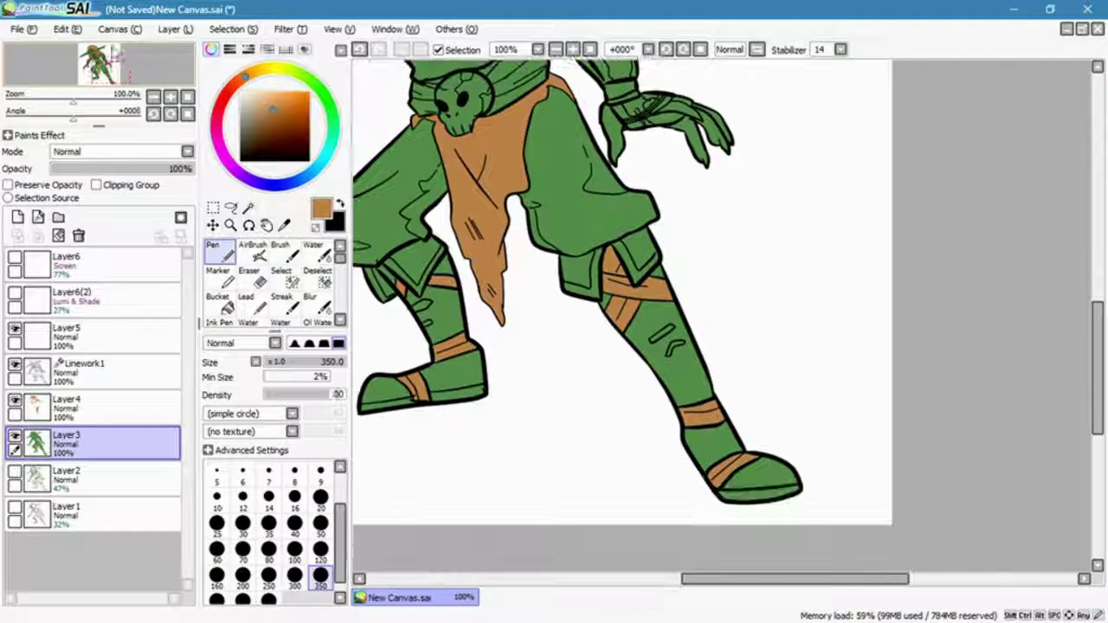
pyautogui.hotkey('ctrl', 'z')
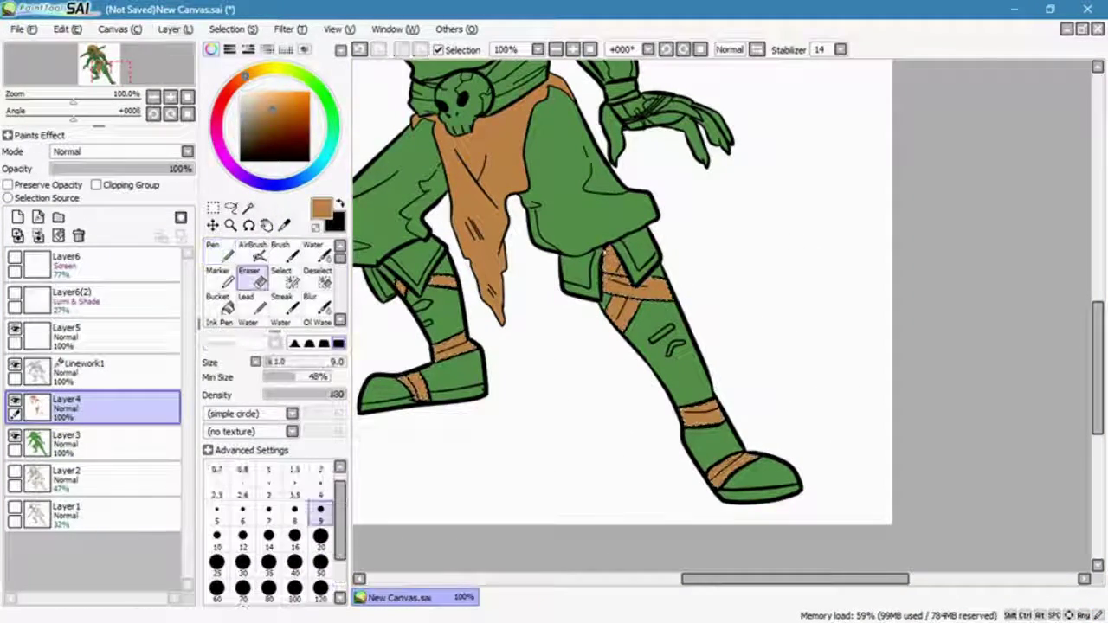
# - Select and fill the knee flap trims orange-brown, and clean up the spill with the Eraser at size 20
pyautogui.moveTo(619, 254); pyautogui.dragTo(613, 271)
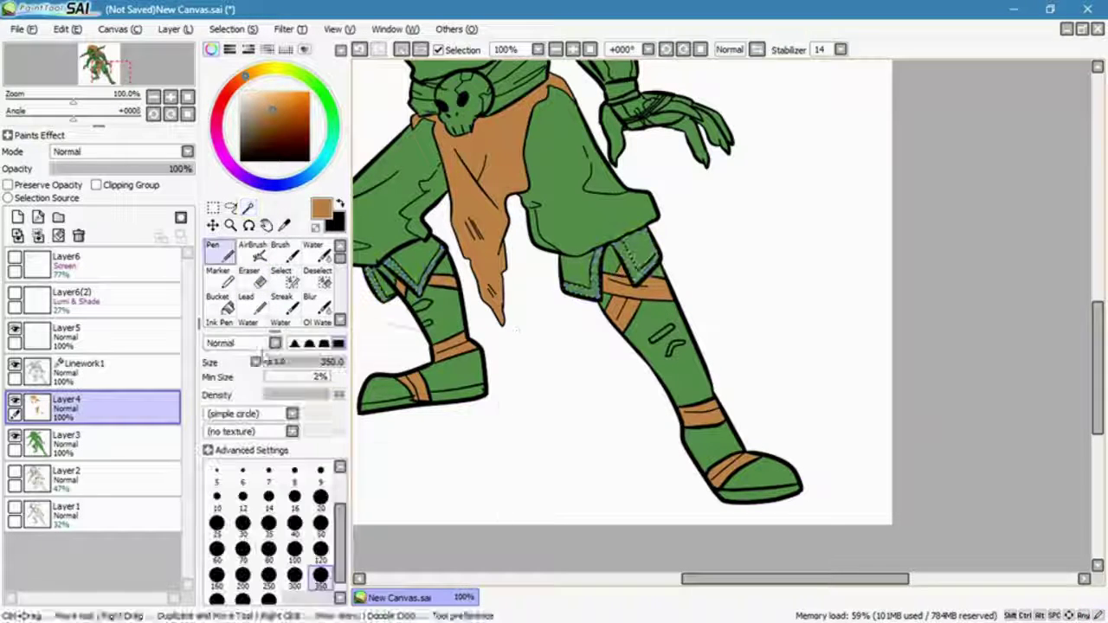
pyautogui.press(']')
pyautogui.press(']')
pyautogui.press(']')
pyautogui.press(']')
pyautogui.press(']')
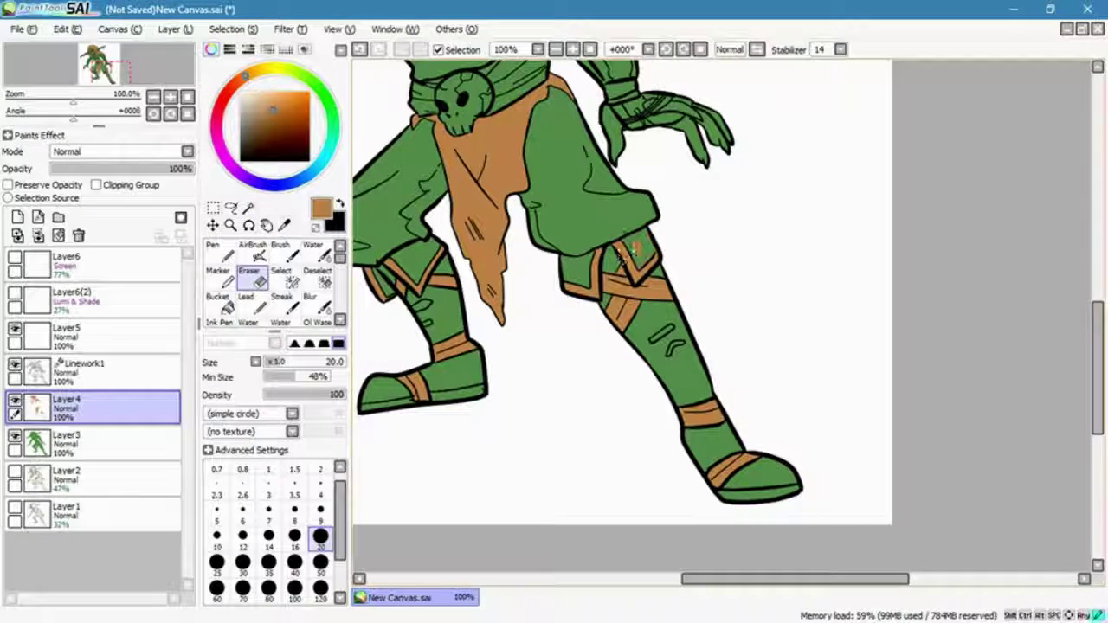
# - Paint the small marks on both shins orange-brown with the Pen at size 9, and clip the colour layer to the green base
pyautogui.press('n')
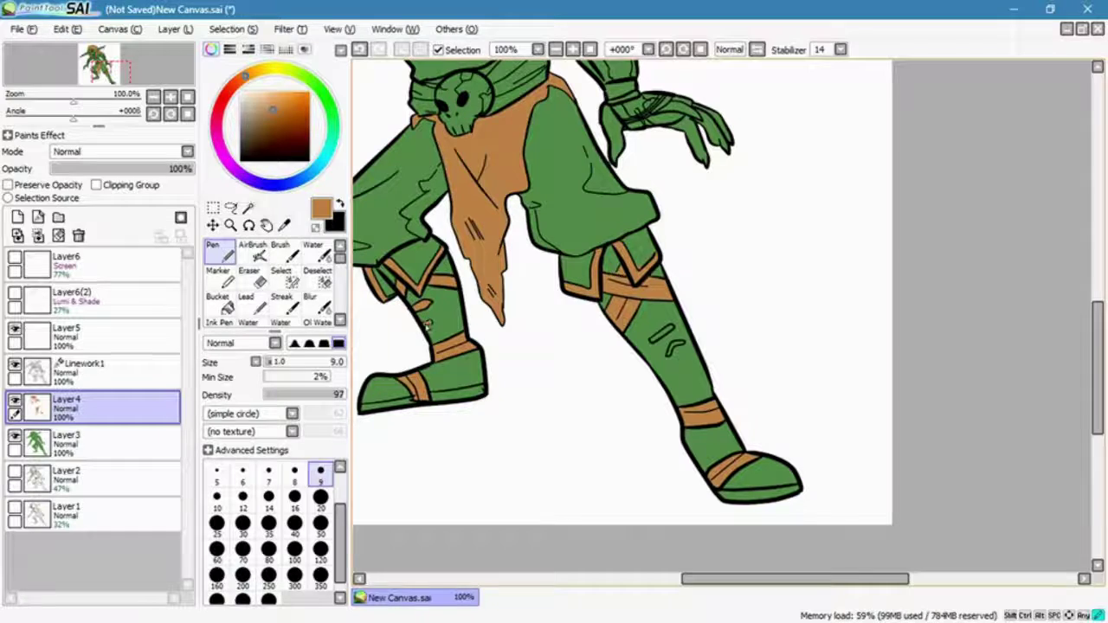
pyautogui.click(96, 184)
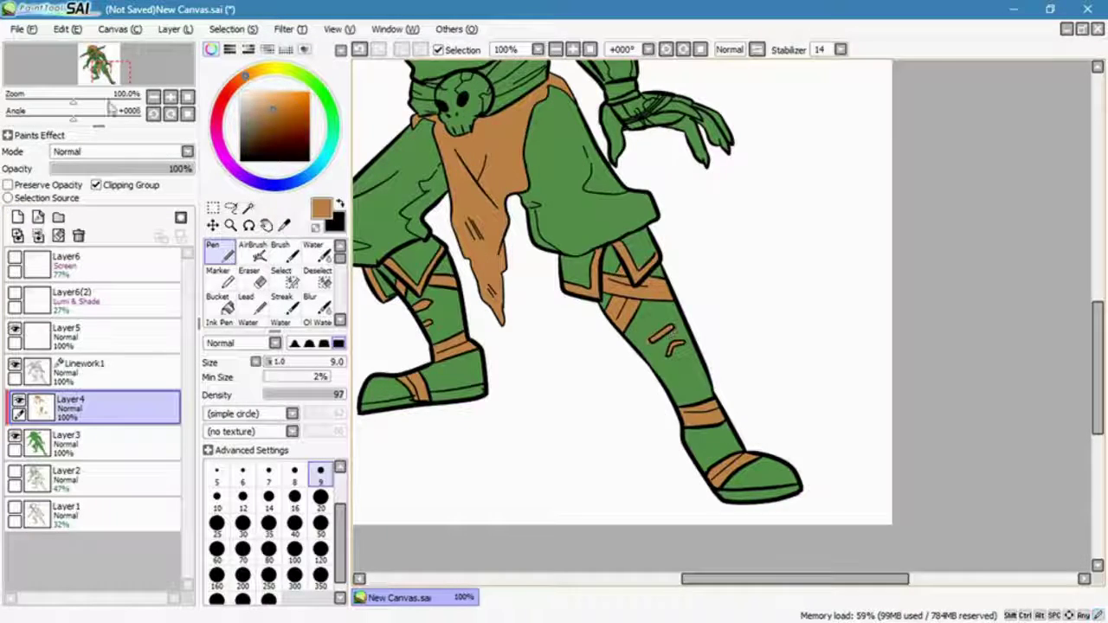
# - Select the arm bands, wrist bands, crossed chest straps and elbow guard by colour difference, fill them orange-brown, and clear the selection
pyautogui.scroll(5, 697, 218)
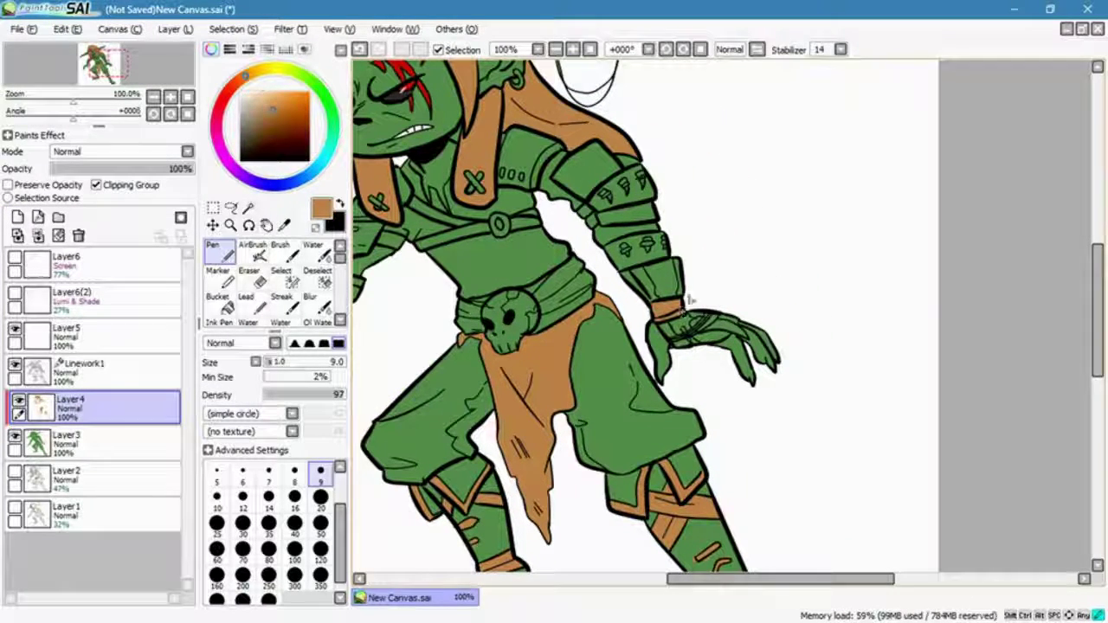
pyautogui.press('w')
pyautogui.click(641, 248)
pyautogui.click(623, 180)
pyautogui.click(459, 233)
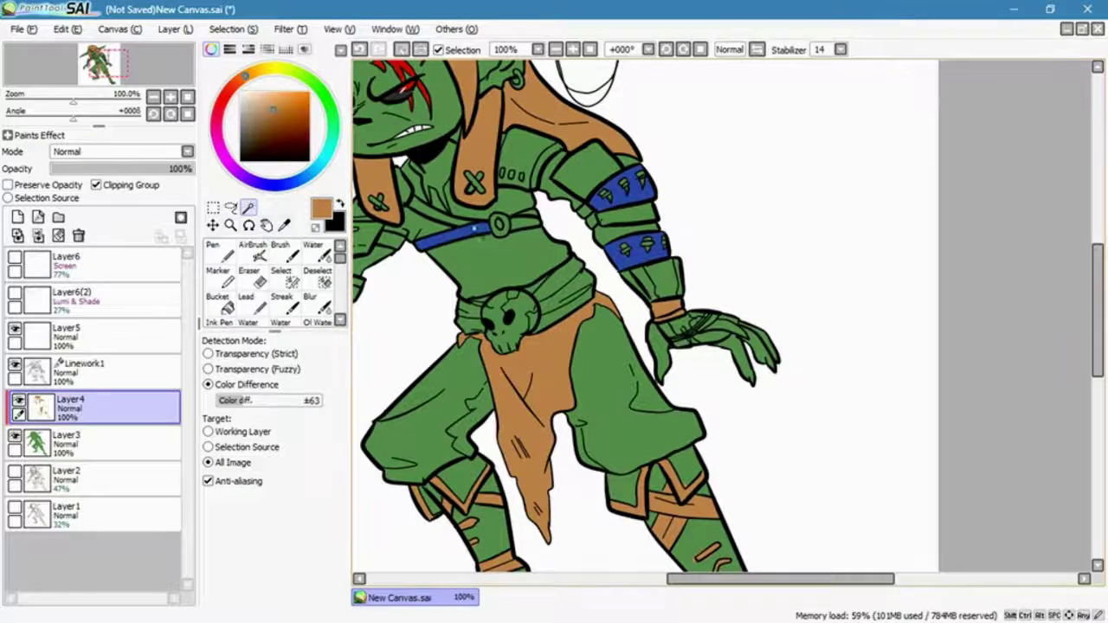
pyautogui.click(437, 212)
pyautogui.hscroll(-3, 523, 220)
pyautogui.click(467, 340)
pyautogui.click(500, 238)
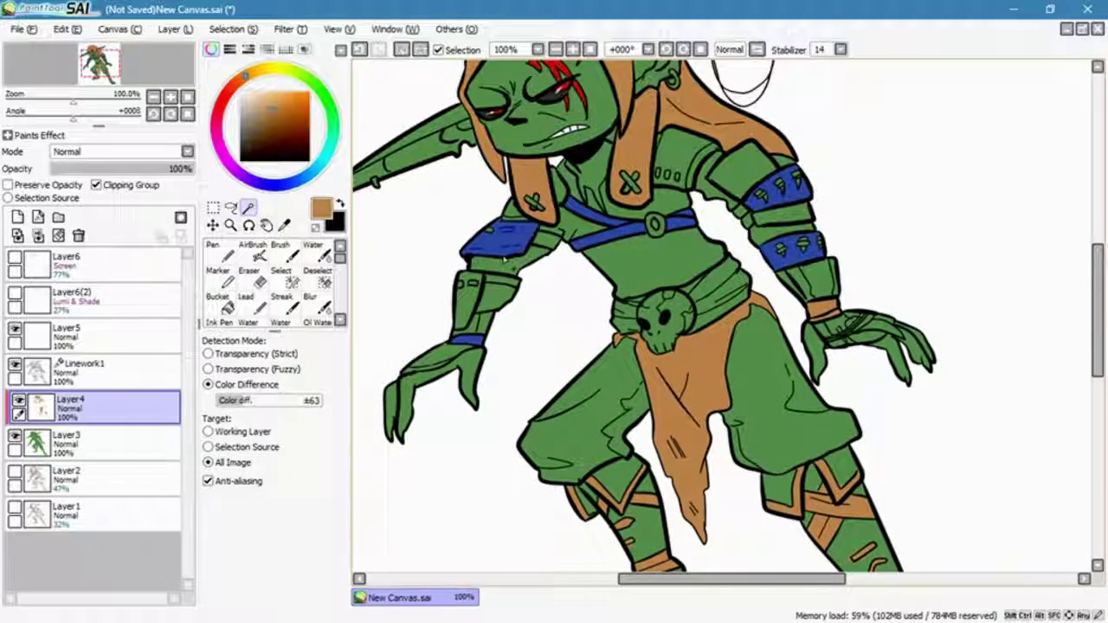
pyautogui.press('n')
pyautogui.hotkey('ctrl', 'd')
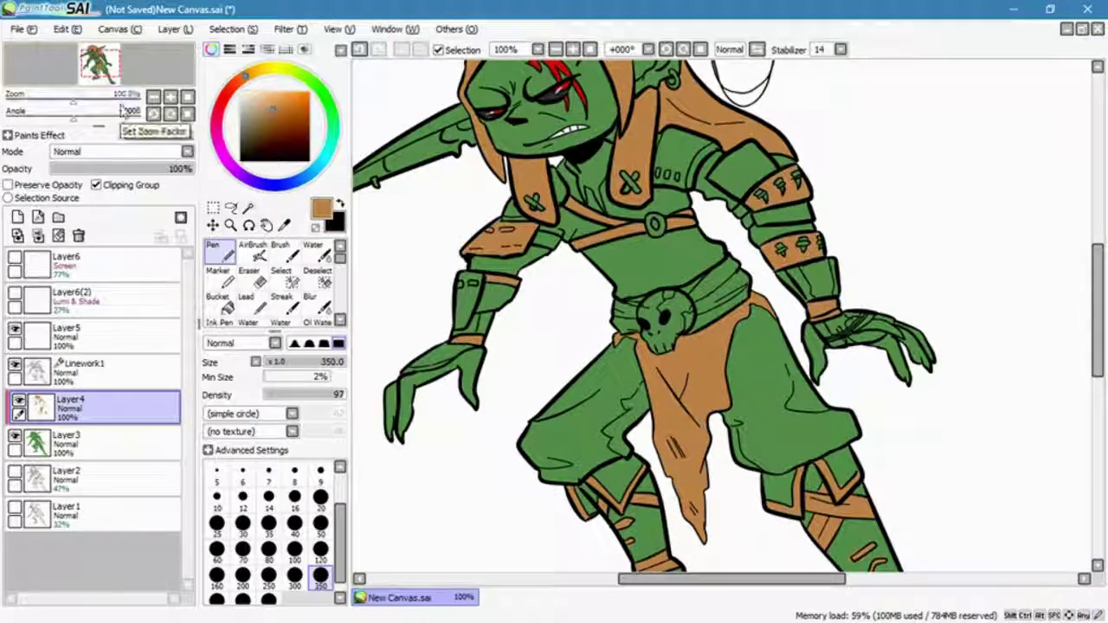
# - Select the shirt on the torso and sleeves by colour difference and fill it cream white
pyautogui.press('w')
pyautogui.click(519, 260)
pyautogui.click(658, 259)
pyautogui.click(611, 201)
pyautogui.click(672, 200)
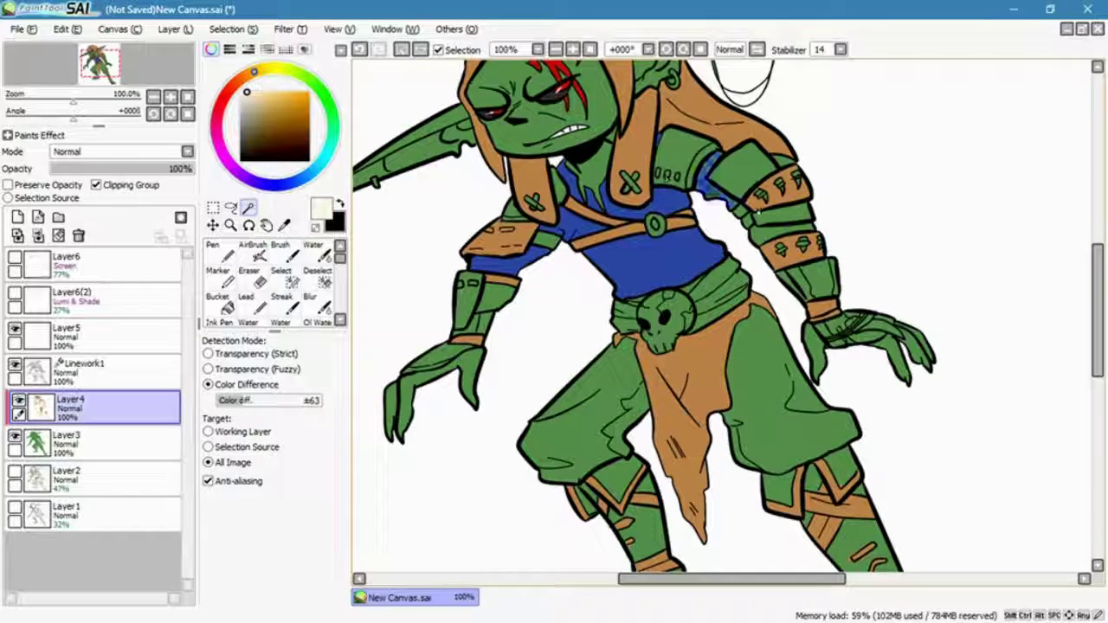
pyautogui.press('n')
pyautogui.click(232, 28)
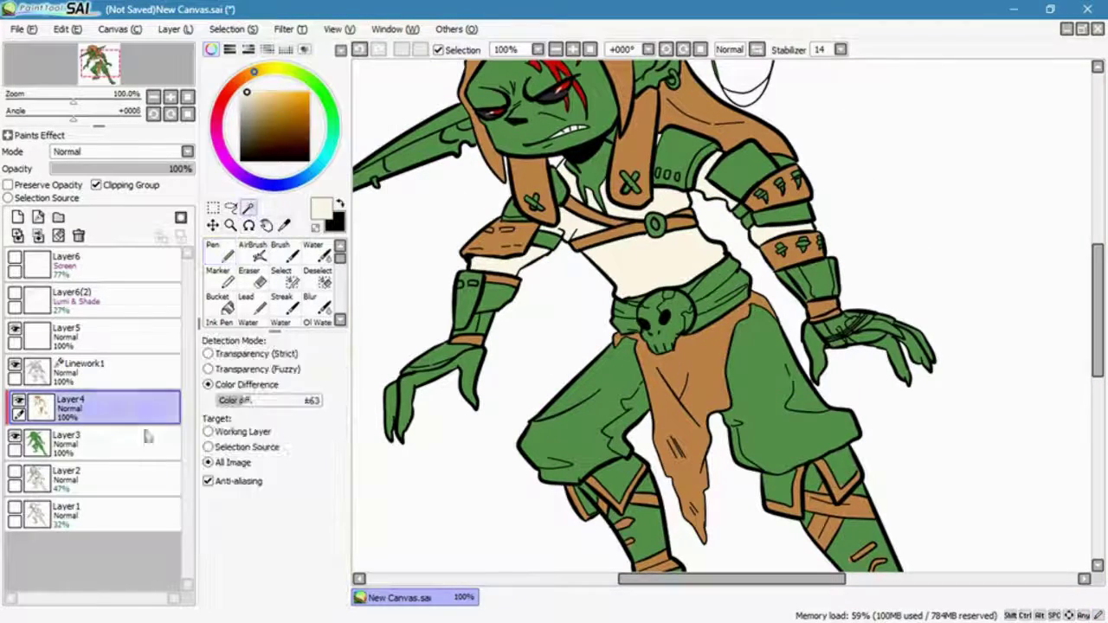
pyautogui.click(173, 439)
pyautogui.press('e')
pyautogui.click(111, 65)
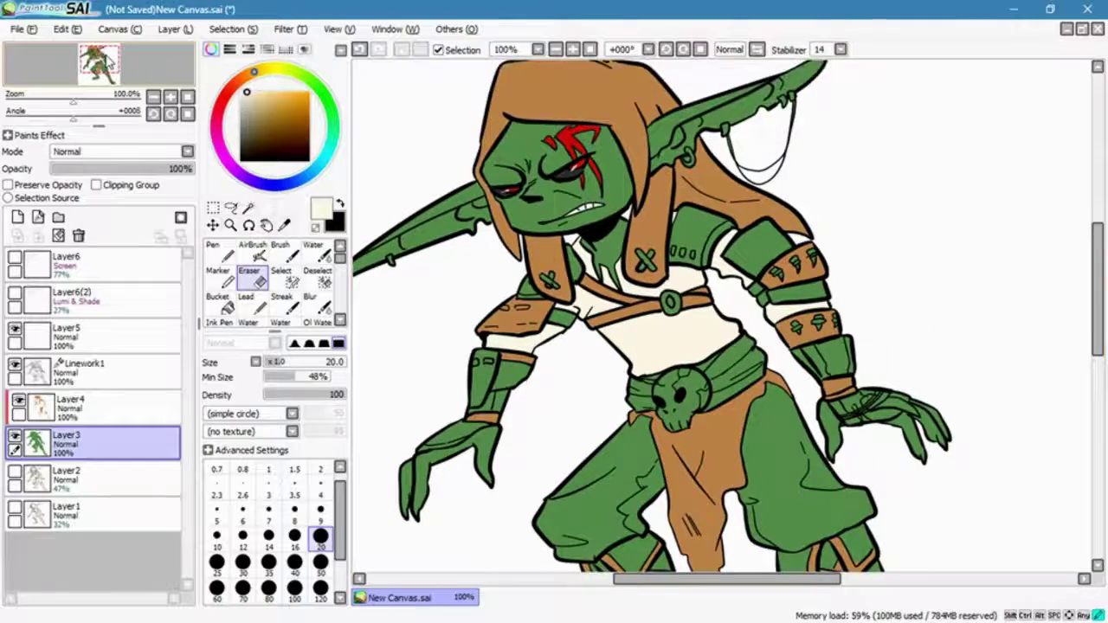
pyautogui.moveTo(110, 64); pyautogui.dragTo(111, 69)
# - Add a new layer above the clothing colour layer and clip it to the green base
pyautogui.click(112, 408)
pyautogui.click(17, 217)
pyautogui.click(96, 184)
# - Select the shoulder pieces, arm guards and gloves by colour difference, fill them dark brown, and touch up with the Pen at size 20
pyautogui.click(248, 208)
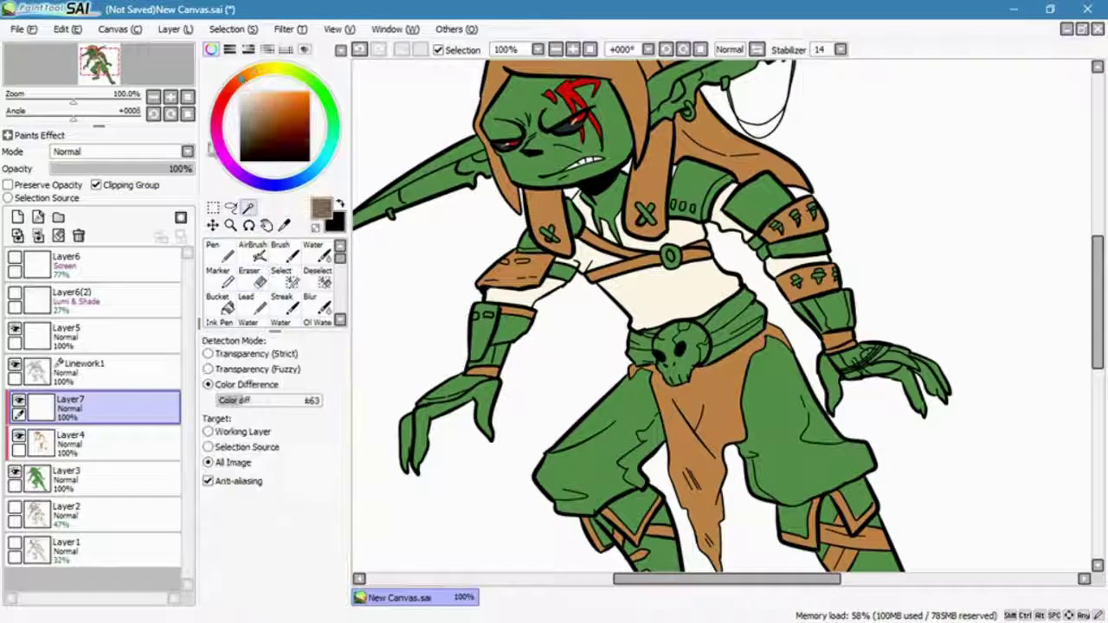
pyautogui.click(450, 387)
pyautogui.click(484, 340)
pyautogui.click(757, 199)
pyautogui.click(697, 182)
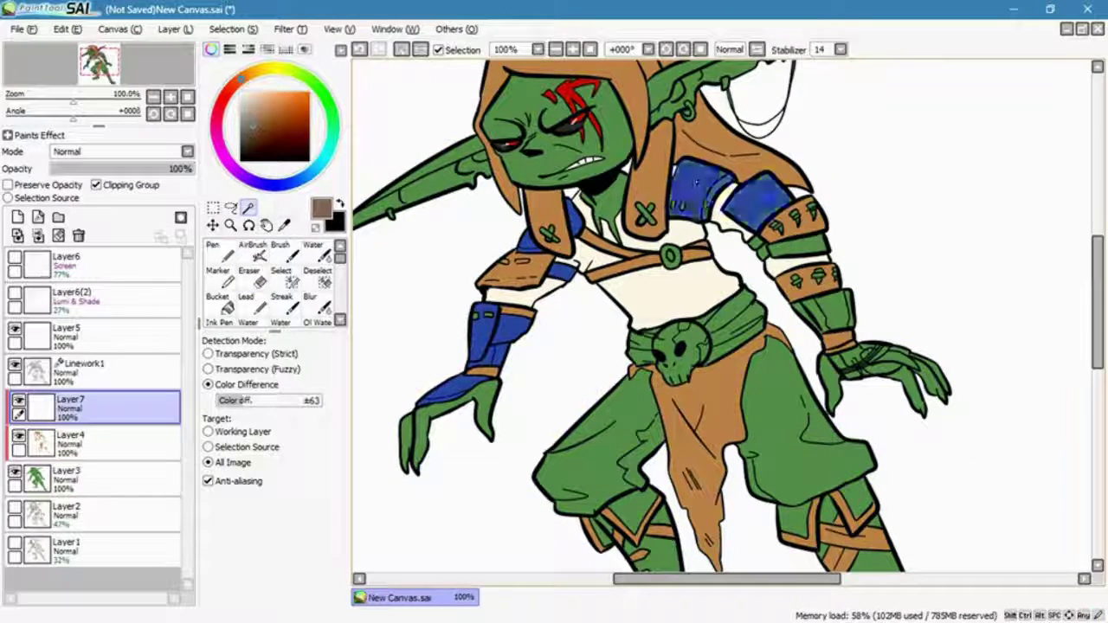
pyautogui.click(844, 355)
pyautogui.press('n')
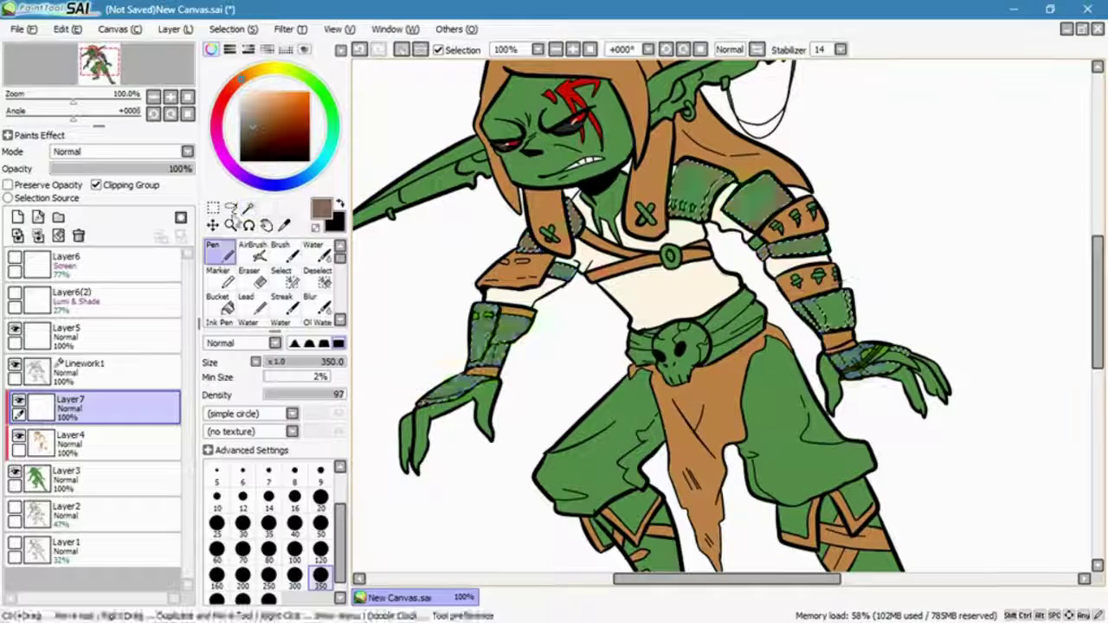
pyautogui.click(320, 499)
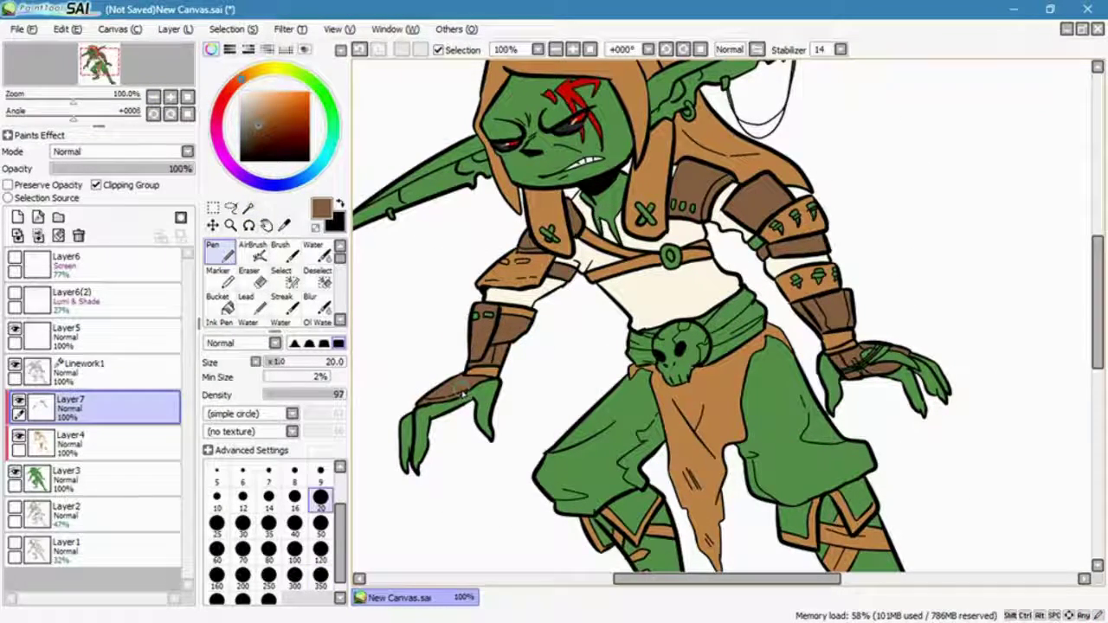
# - Select the cross stitches on both hood flaps by colour difference and fill them pale bone beige
pyautogui.click(265, 69)
pyautogui.click(254, 90)
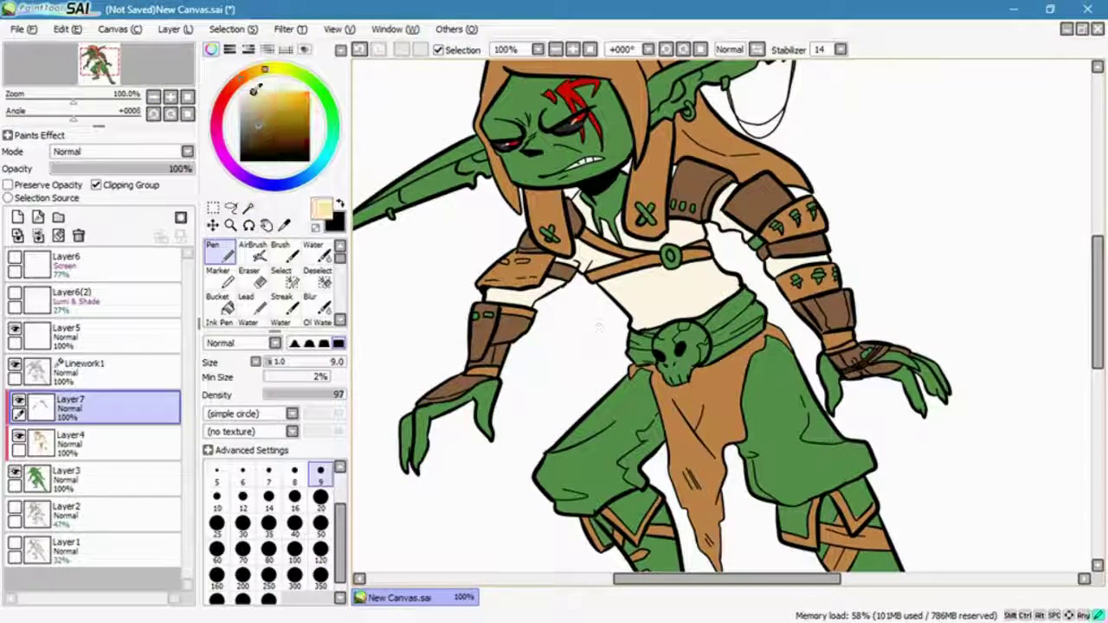
pyautogui.click(247, 100)
pyautogui.press('w')
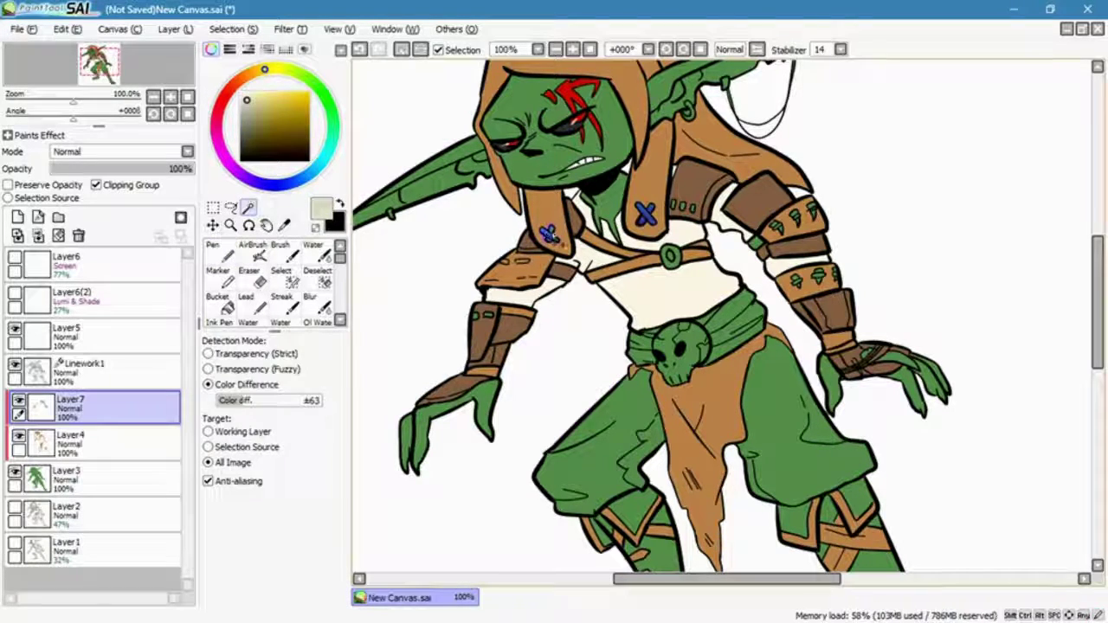
pyautogui.press('n')
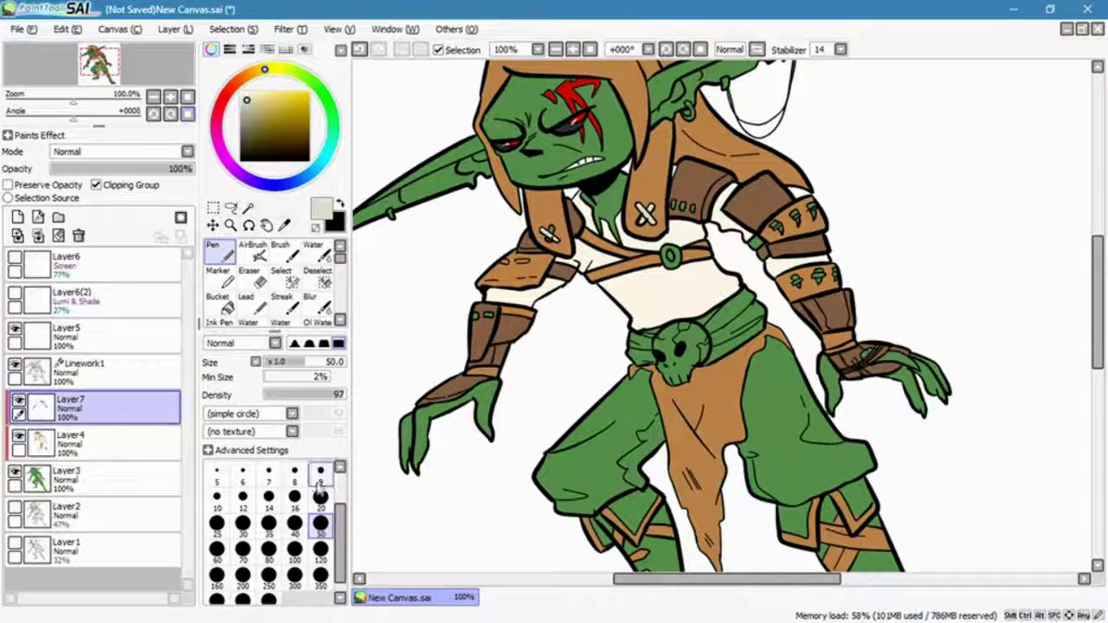
# - Paint the arm-band teeth and the claw on the hand bone beige with the Pen at size 9, and recolour the elbow strap orange-brown
pyautogui.click(320, 473)
pyautogui.moveTo(776, 227); pyautogui.dragTo(810, 209)
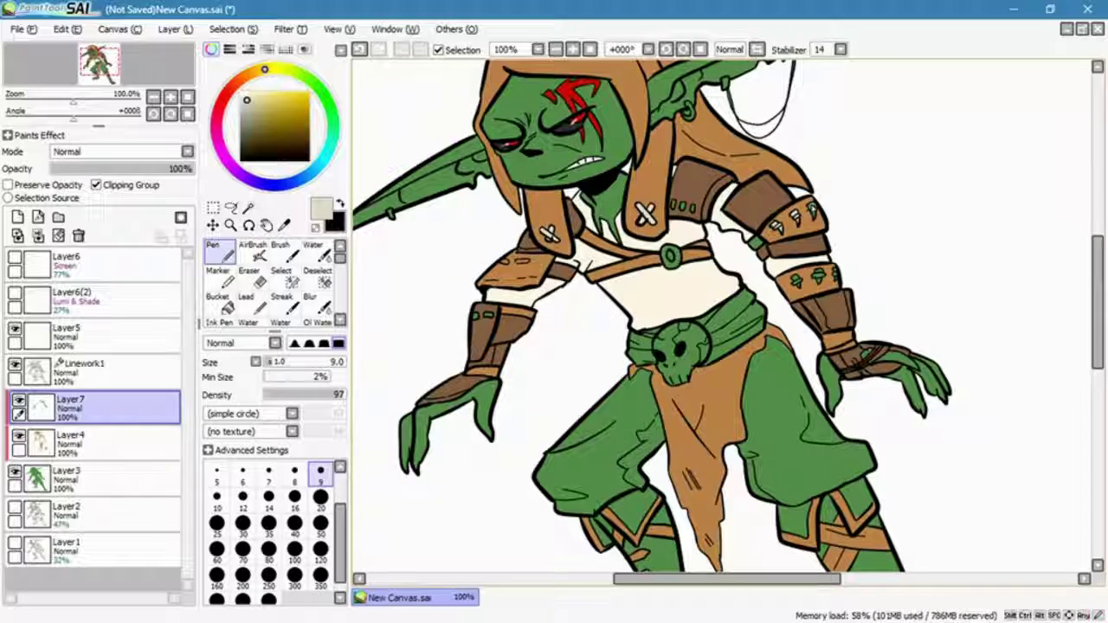
pyautogui.scroll(2, 712, 235)
pyautogui.moveTo(865, 346); pyautogui.dragTo(539, 270)
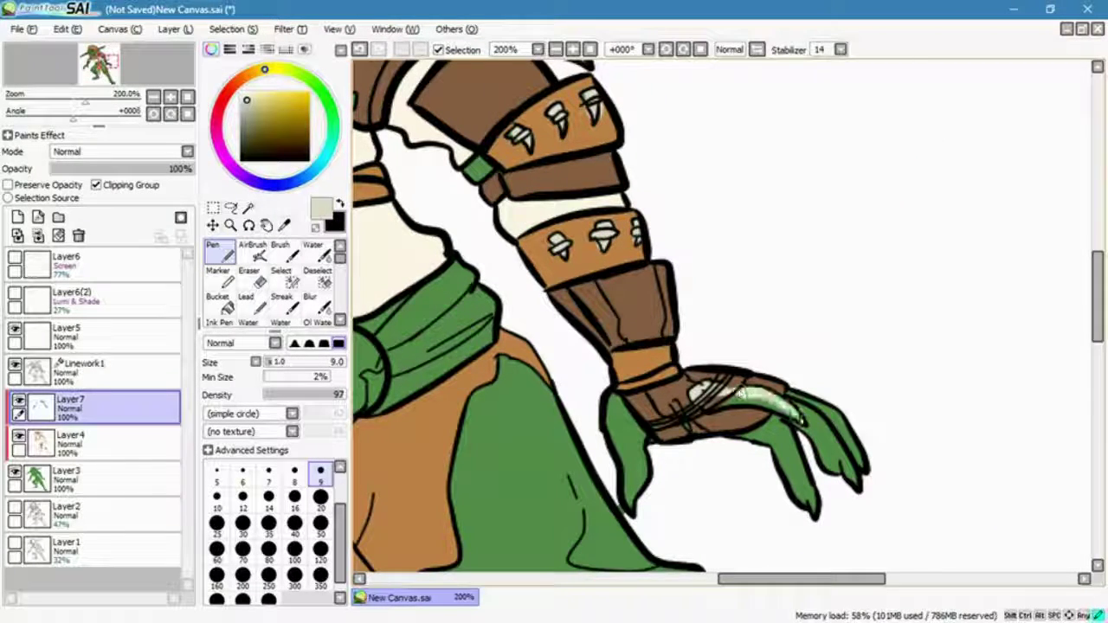
pyautogui.keyDown('alt'); pyautogui.click(510, 177); pyautogui.keyUp('alt')
pyautogui.moveTo(466, 163); pyautogui.dragTo(477, 180)
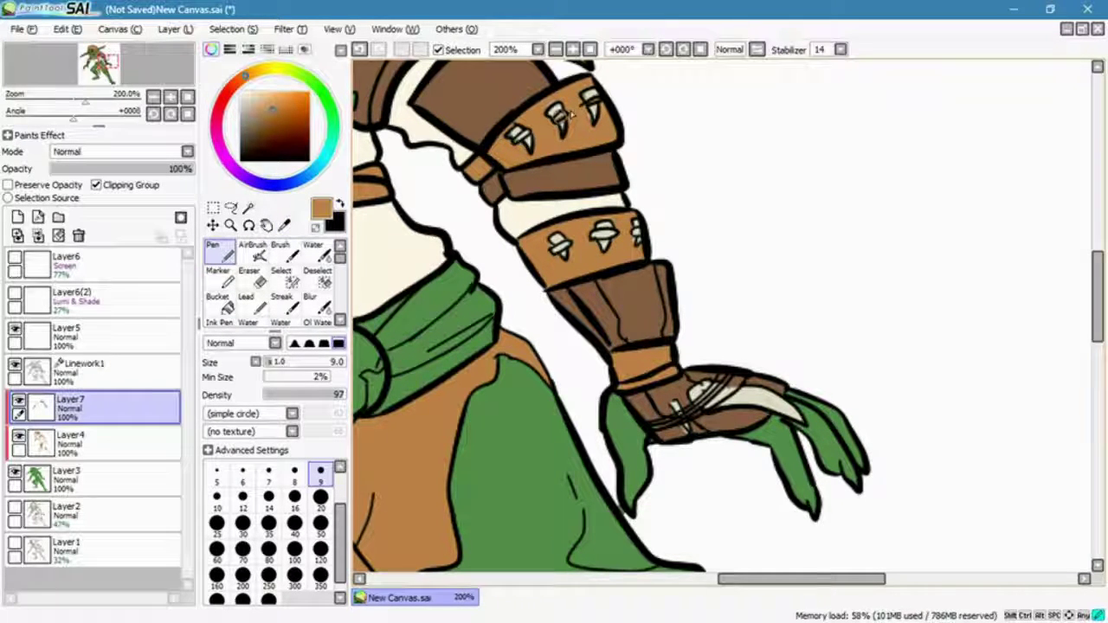
# - Paint the studs on the shoulder piece and arm guards bone beige and the chest-strap ring grey
pyautogui.keyDown('alt'); pyautogui.click(597, 199); pyautogui.keyUp('alt')
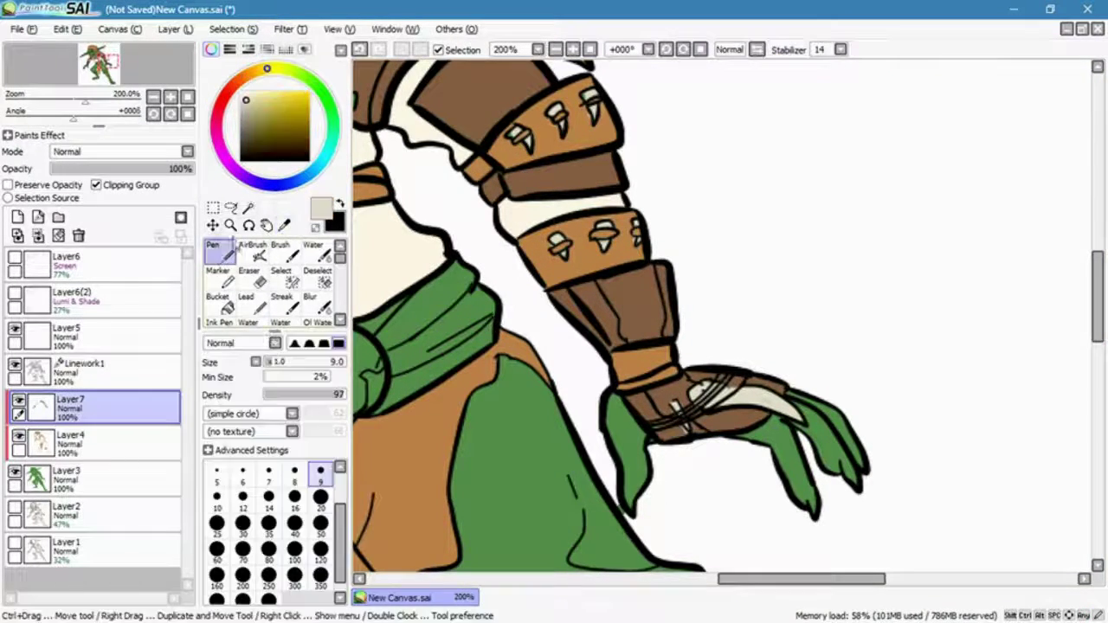
pyautogui.moveTo(334, 102); pyautogui.dragTo(767, 224)
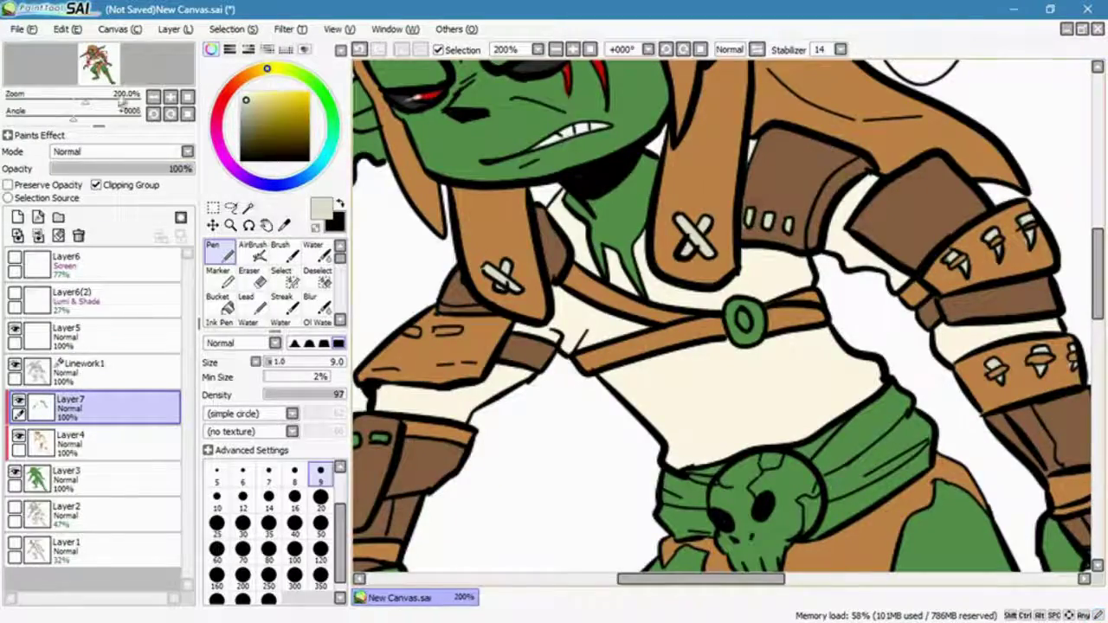
pyautogui.scroll(-3, 637, 176)
pyautogui.scroll(-2, 571, 282)
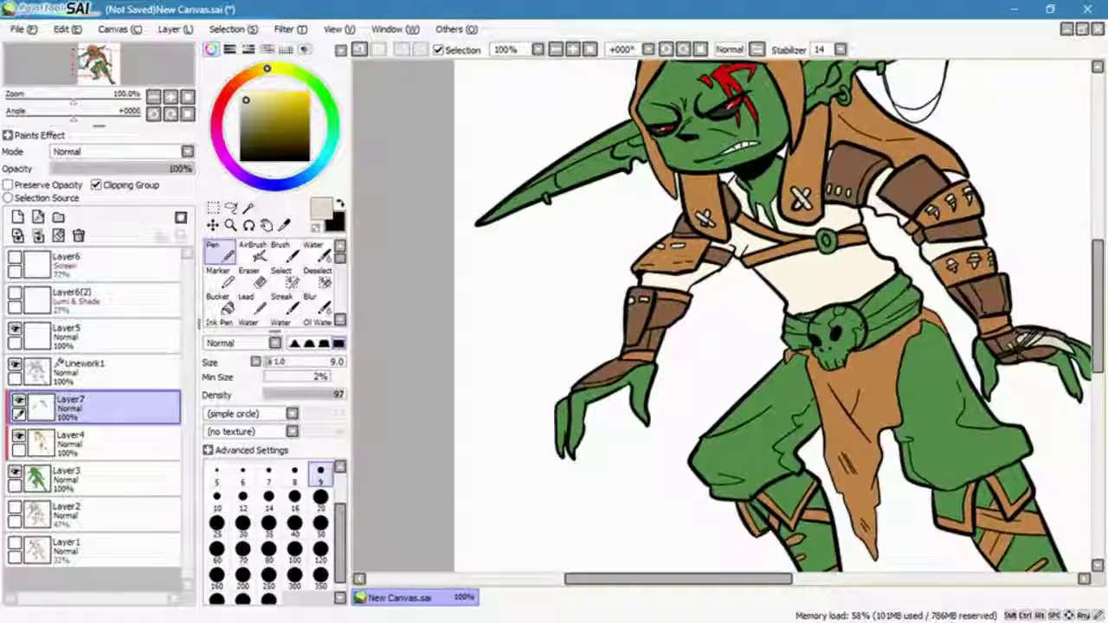
pyautogui.moveTo(727, 329); pyautogui.dragTo(489, 303)
pyautogui.keyDown('alt'); pyautogui.click(623, 372); pyautogui.keyUp('alt')
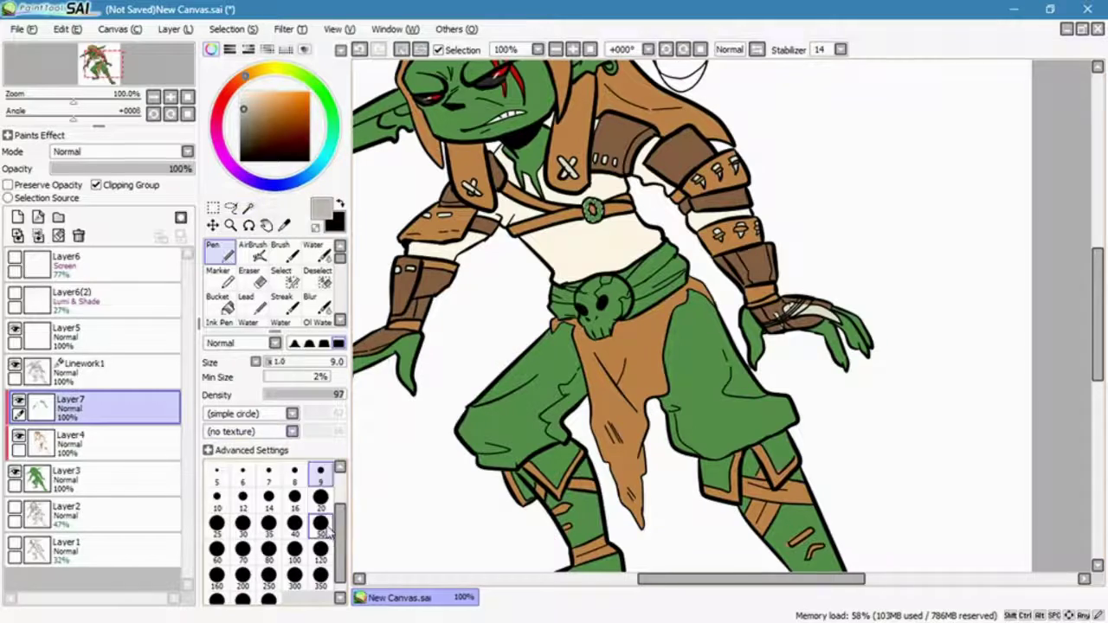
pyautogui.moveTo(606, 231); pyautogui.dragTo(779, 330)
# - Select the stitches on top of the hood and the belt skull by colour difference, fill them off-white, and clear the selection
pyautogui.click(247, 207)
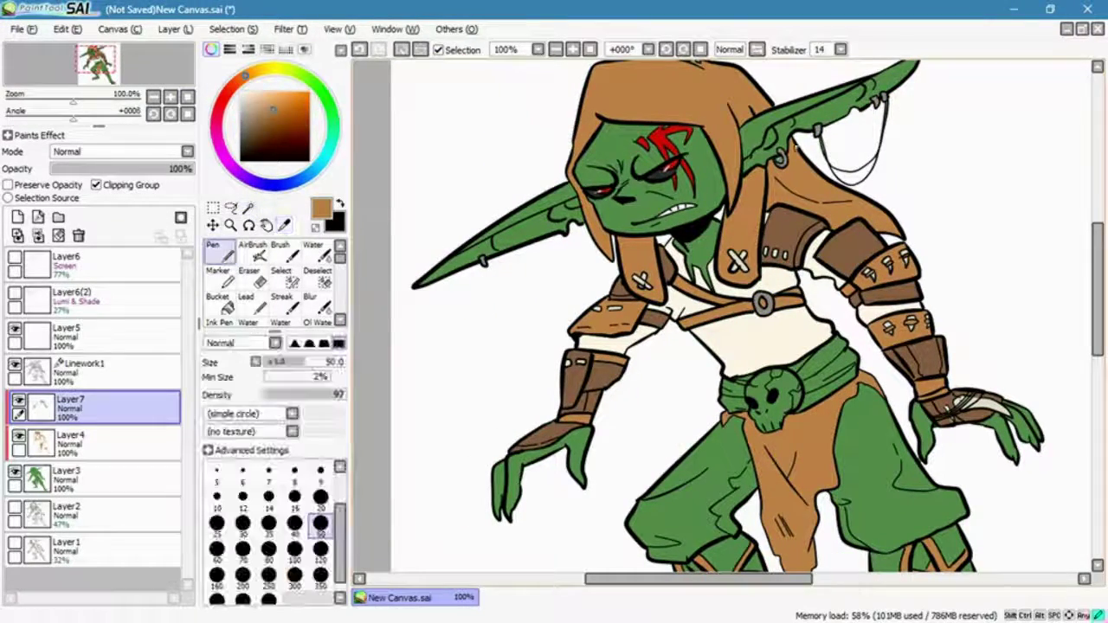
pyautogui.keyDown('alt'); pyautogui.click(574, 84); pyautogui.keyUp('alt')
pyautogui.moveTo(574, 84); pyautogui.dragTo(531, 161)
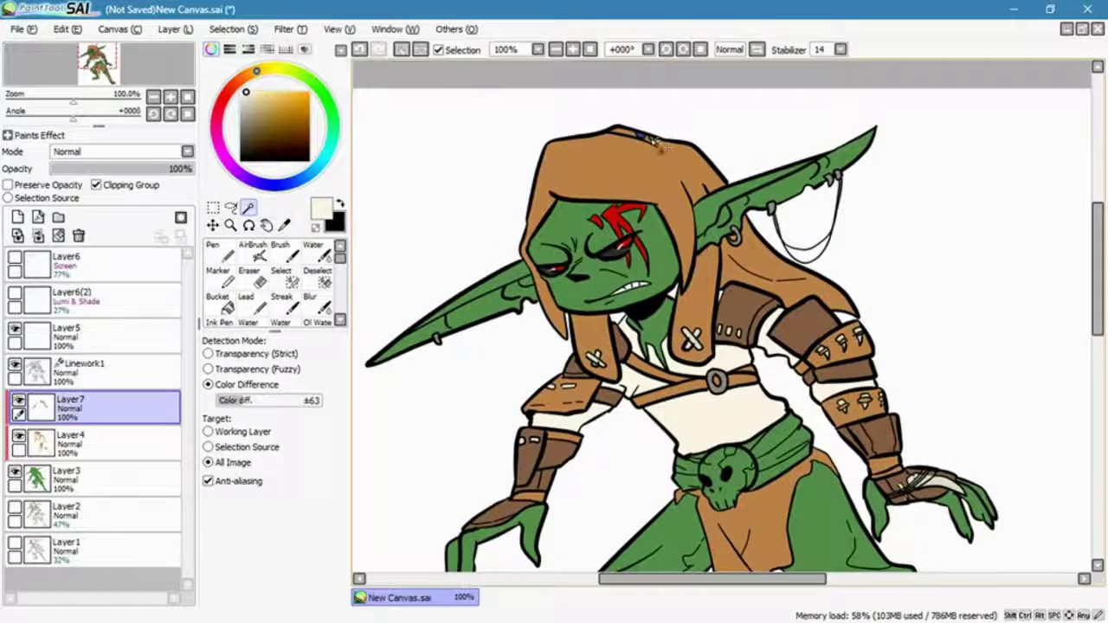
pyautogui.scroll(-5, 559, 129)
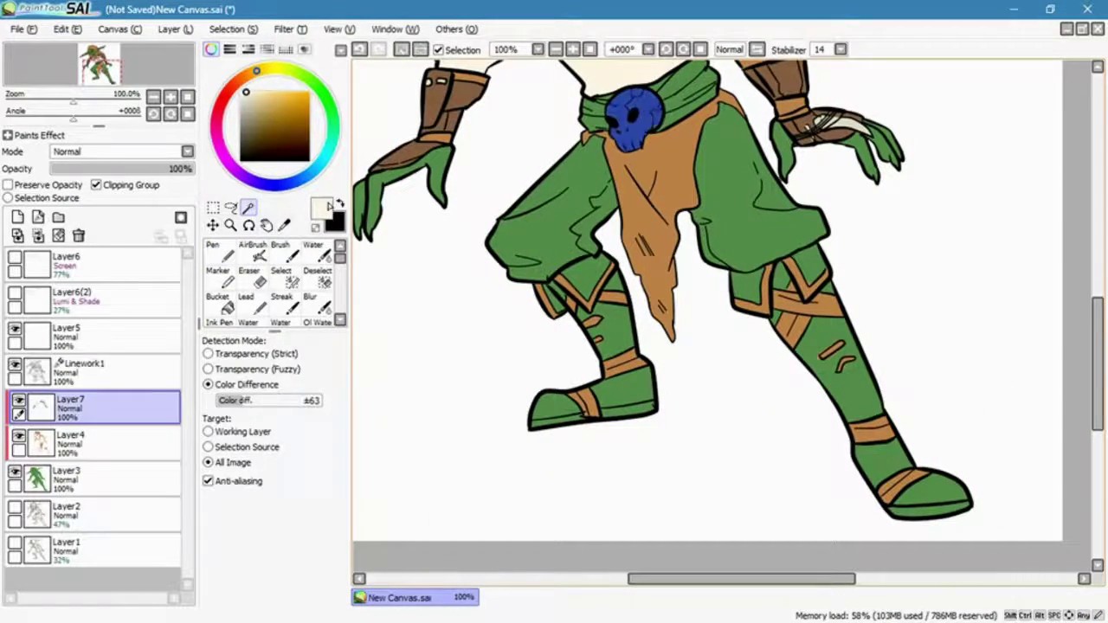
pyautogui.press('n')
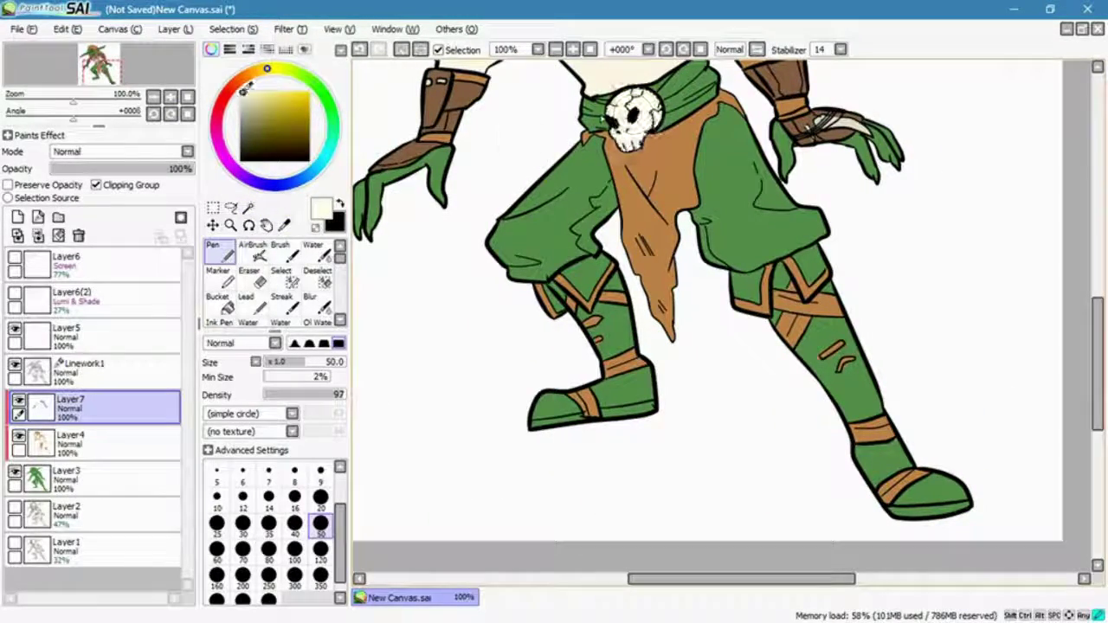
pyautogui.hotkey('alt', 's')
pyautogui.press('Escape')
# - Select the waist sash by colour difference and fill it red
pyautogui.press('w')
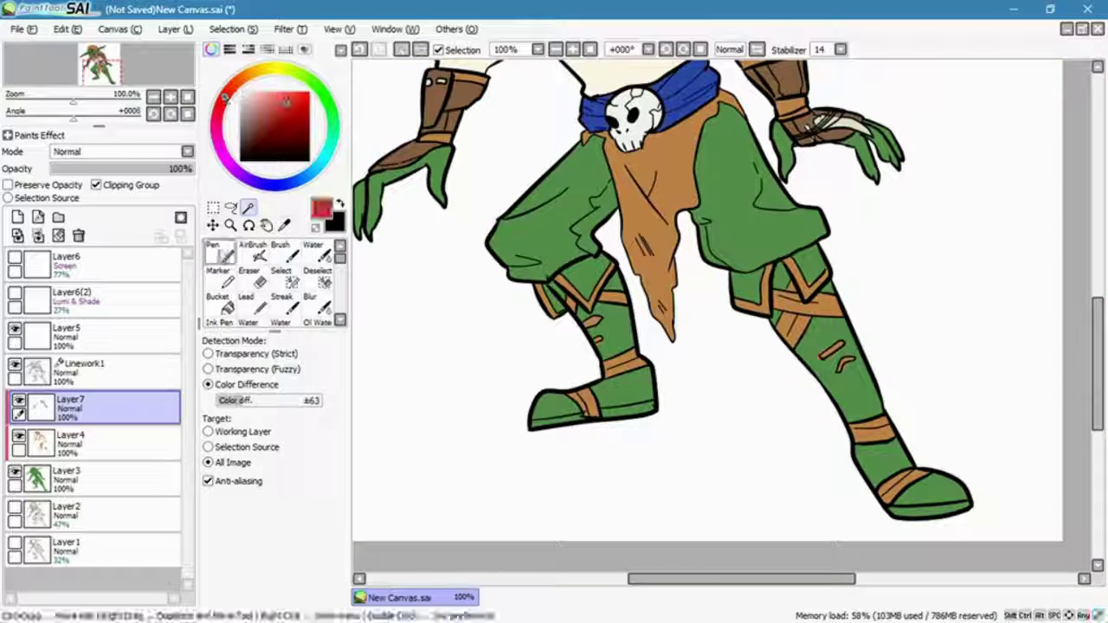
pyautogui.press('n')
pyautogui.scroll(5, 705, 294)
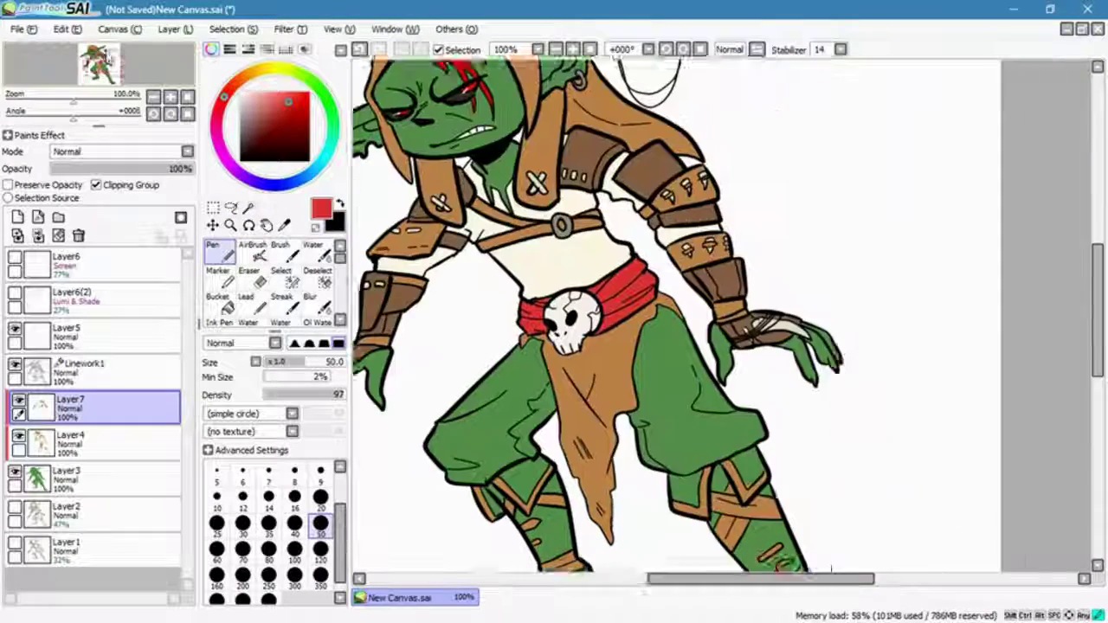
# - Select both trouser legs by colour difference and fill them dark grey with the Pen at size 50
pyautogui.scroll(-5, 705, 294)
pyautogui.press('w')
pyautogui.click(485, 221)
pyautogui.click(696, 195)
pyautogui.click(221, 252)
pyautogui.moveTo(519, 156)
pyautogui.mouseDown()
pyautogui.moveTo(454, 229)
pyautogui.moveTo(653, 164)
pyautogui.moveTo(745, 243)
pyautogui.moveTo(744, 207)
pyautogui.mouseUp()
# - Select the boots and knee flaps by colour difference, fill them dark brown with the Pen at size 120, and clear the selection
pyautogui.scroll(-2, 675, 303)
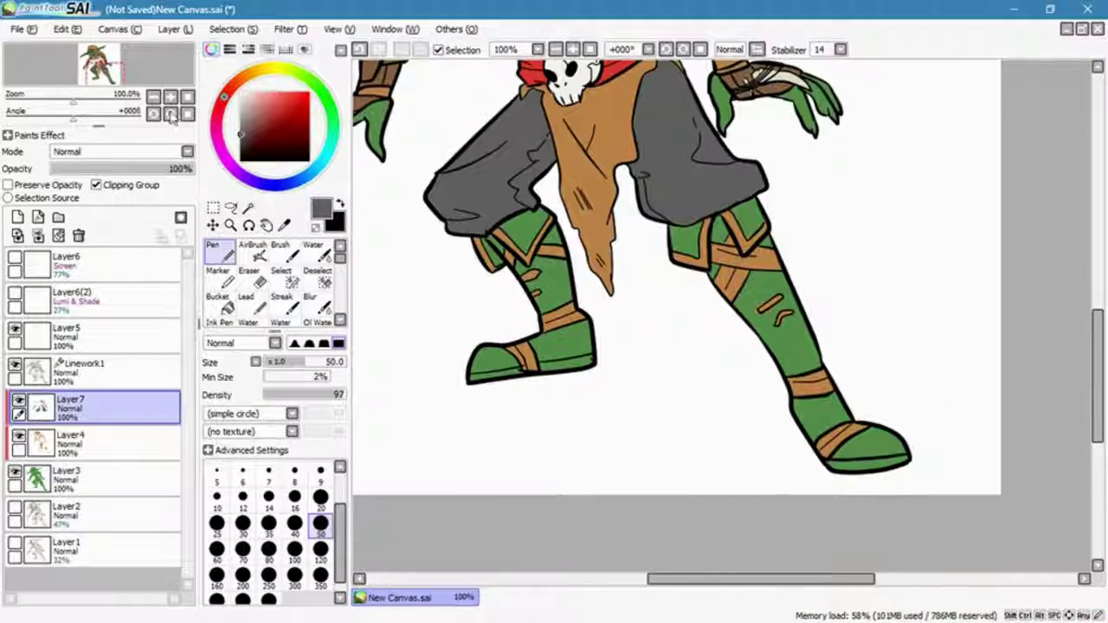
pyautogui.press('w')
pyautogui.click(536, 286)
pyautogui.click(558, 346)
pyautogui.click(520, 233)
pyautogui.click(774, 320)
pyautogui.click(745, 220)
pyautogui.click(684, 234)
pyautogui.click(826, 418)
pyautogui.press('n')
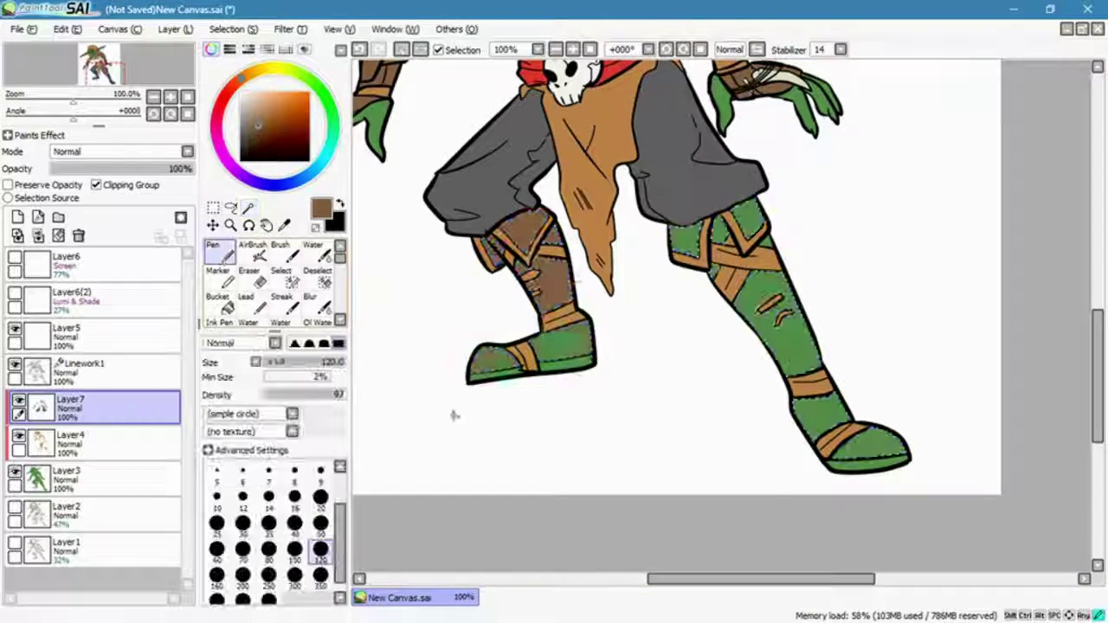
pyautogui.moveTo(452, 415); pyautogui.dragTo(848, 433)
pyautogui.hotkey('ctrl', 'd')
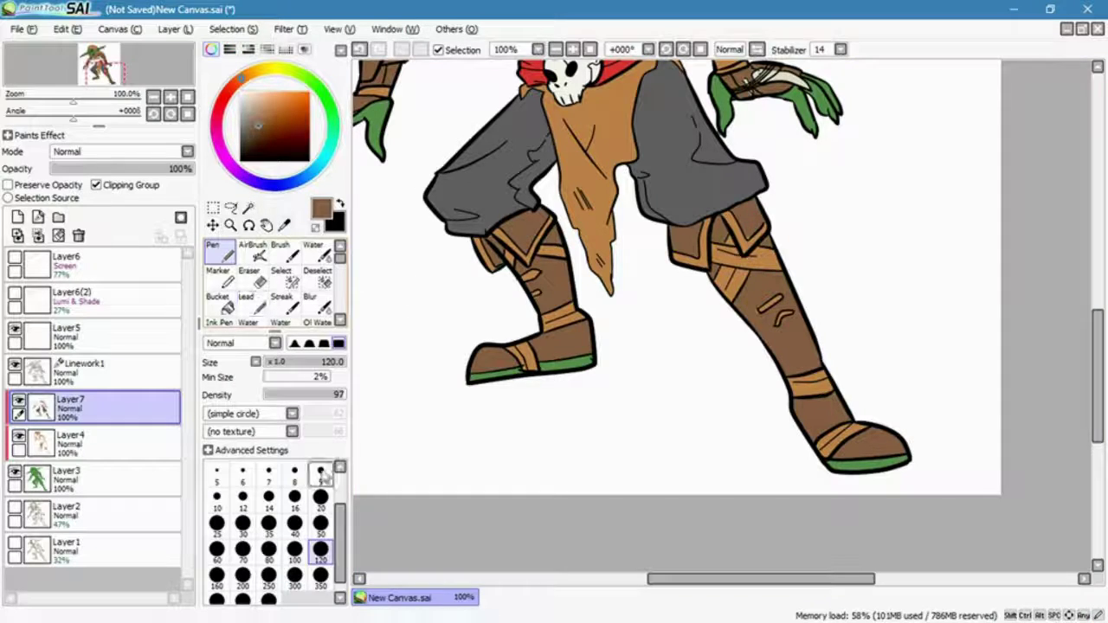
# - Select both boot soles by colour difference, fill them a darker brown, and clear the selection
pyautogui.click(252, 134)
pyautogui.press('w')
pyautogui.click(528, 367)
pyautogui.click(865, 463)
pyautogui.press('n')
pyautogui.moveTo(470, 421); pyautogui.dragTo(866, 458)
pyautogui.hotkey('ctrl', 'd')
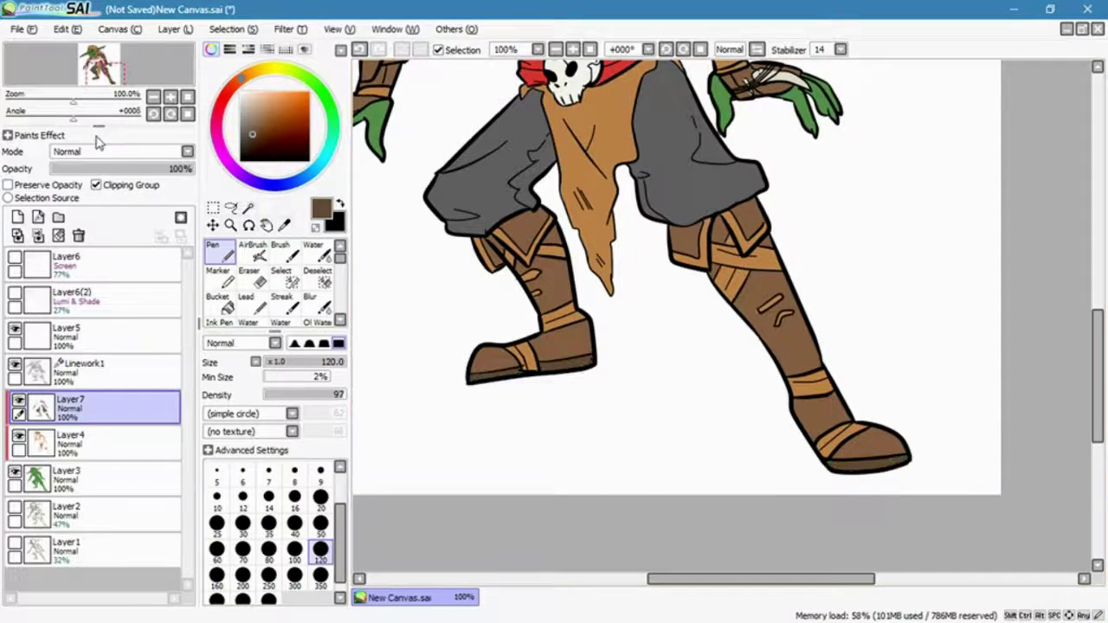
# - Show the hidden Screen and Lumi & Shade layers and merge the upper clothing colour layer into the one below
pyautogui.click(100, 61)
pyautogui.scroll(-4, 130, 67)
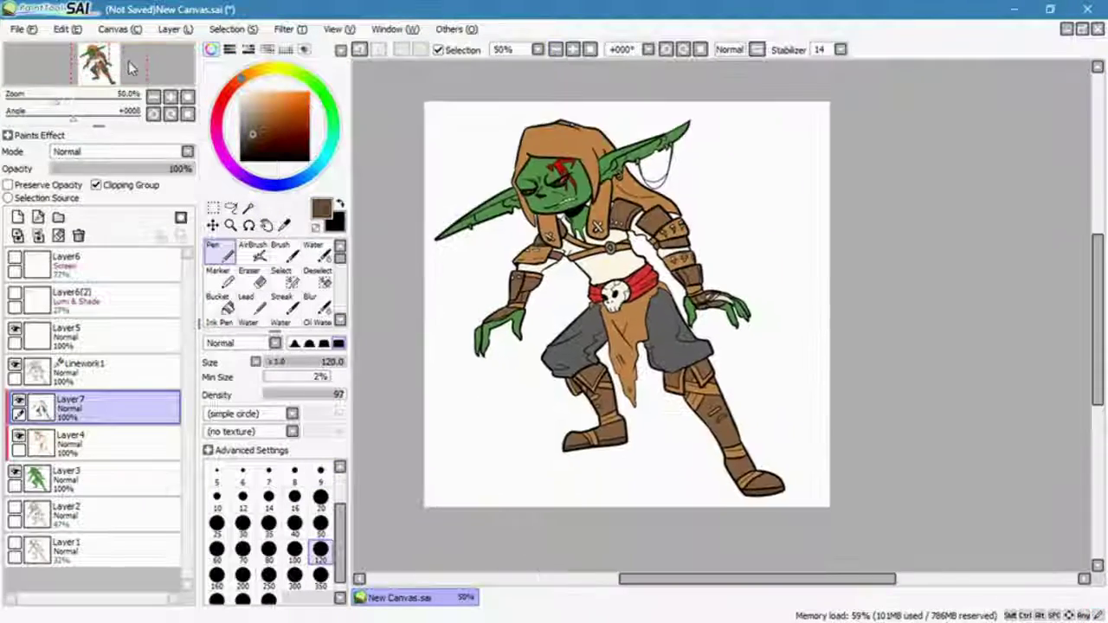
pyautogui.click(15, 257)
pyautogui.click(15, 293)
pyautogui.click(38, 235)
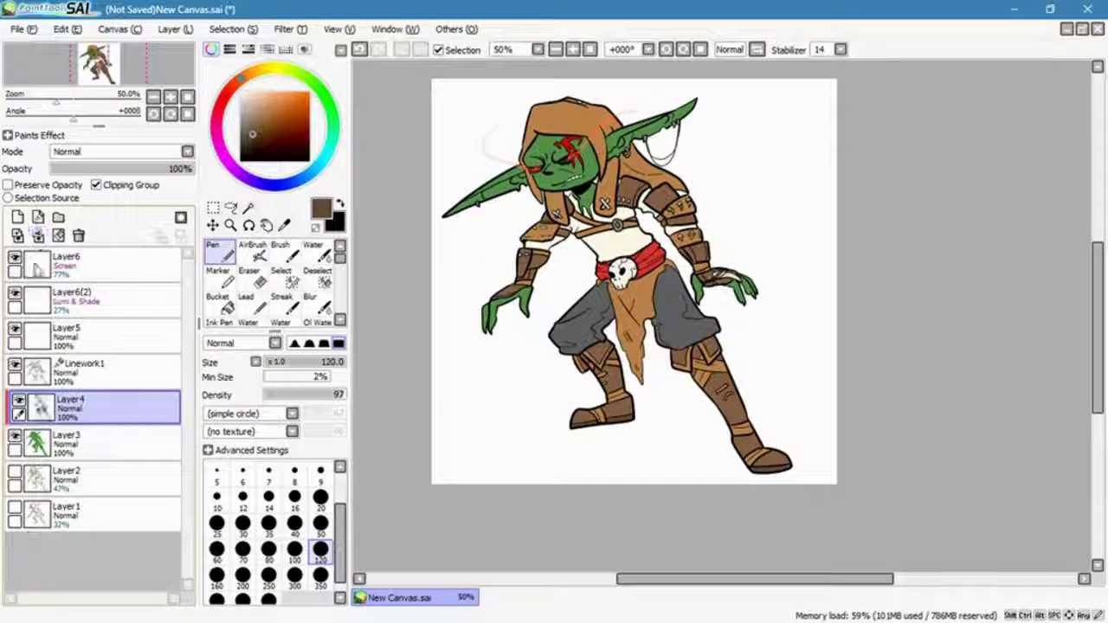
# - On a layer clipped to the flat colours, paint a magenta shadow over the cape, arms, torso and legs, and set it to Multiply
pyautogui.click(119, 152)
pyautogui.click(216, 128)
pyautogui.click(278, 102)
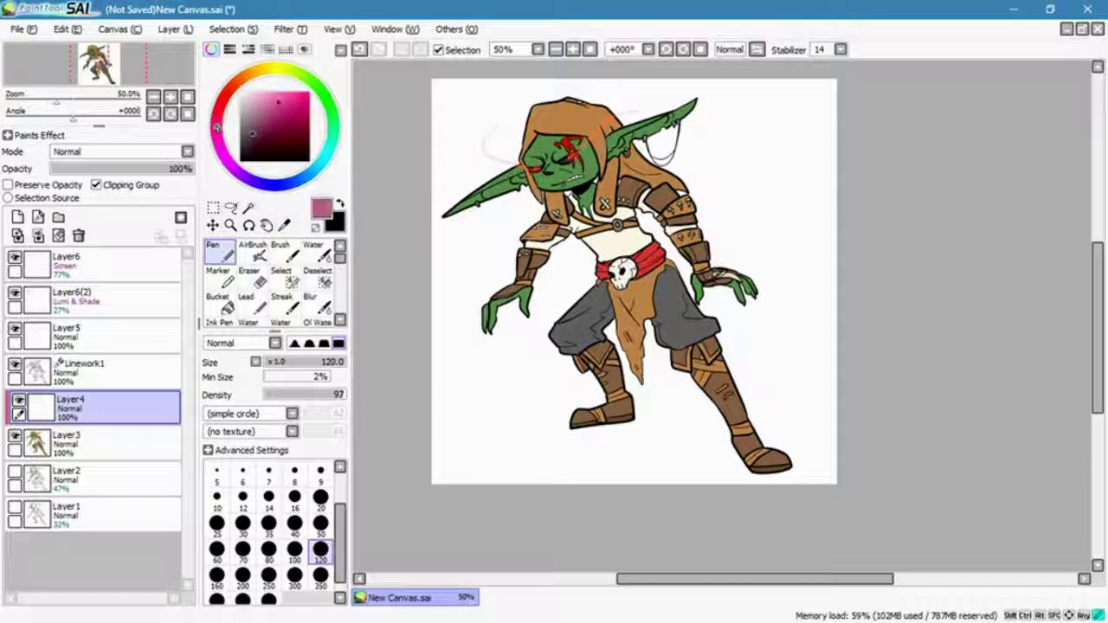
pyautogui.click(270, 115)
pyautogui.moveTo(605, 407); pyautogui.dragTo(729, 250)
pyautogui.moveTo(682, 198); pyautogui.dragTo(614, 316)
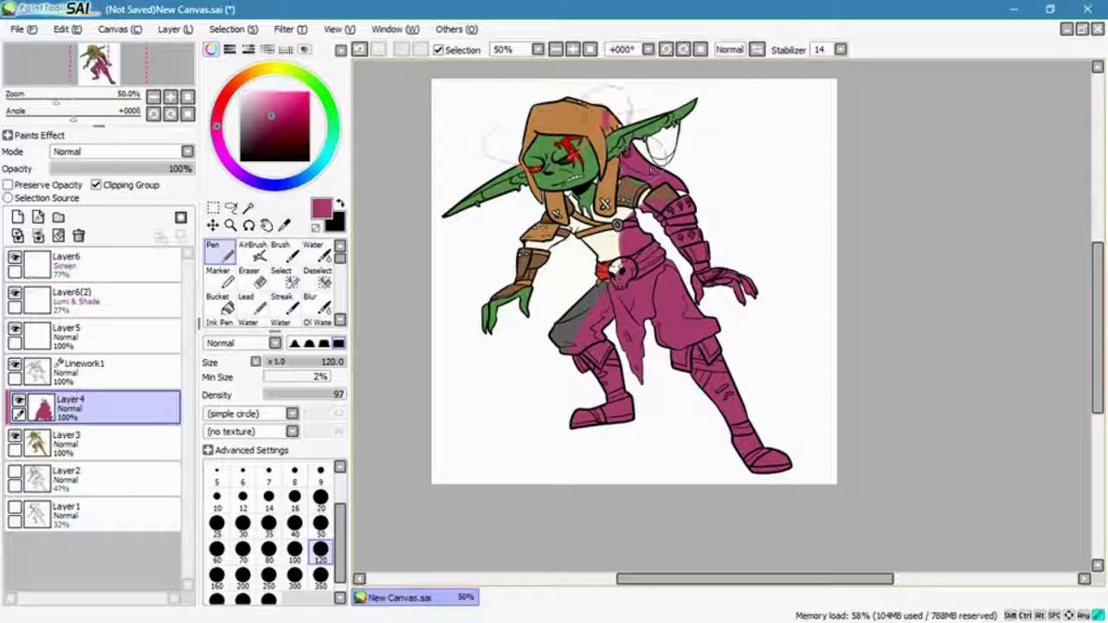
pyautogui.moveTo(655, 154); pyautogui.dragTo(616, 104)
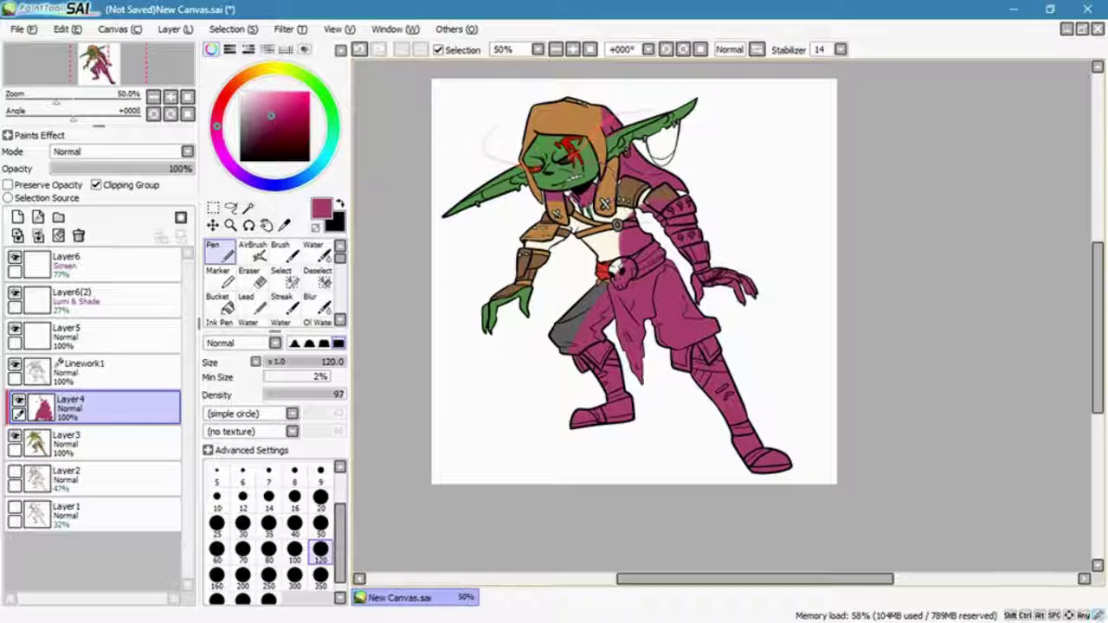
pyautogui.moveTo(685, 192); pyautogui.dragTo(647, 214)
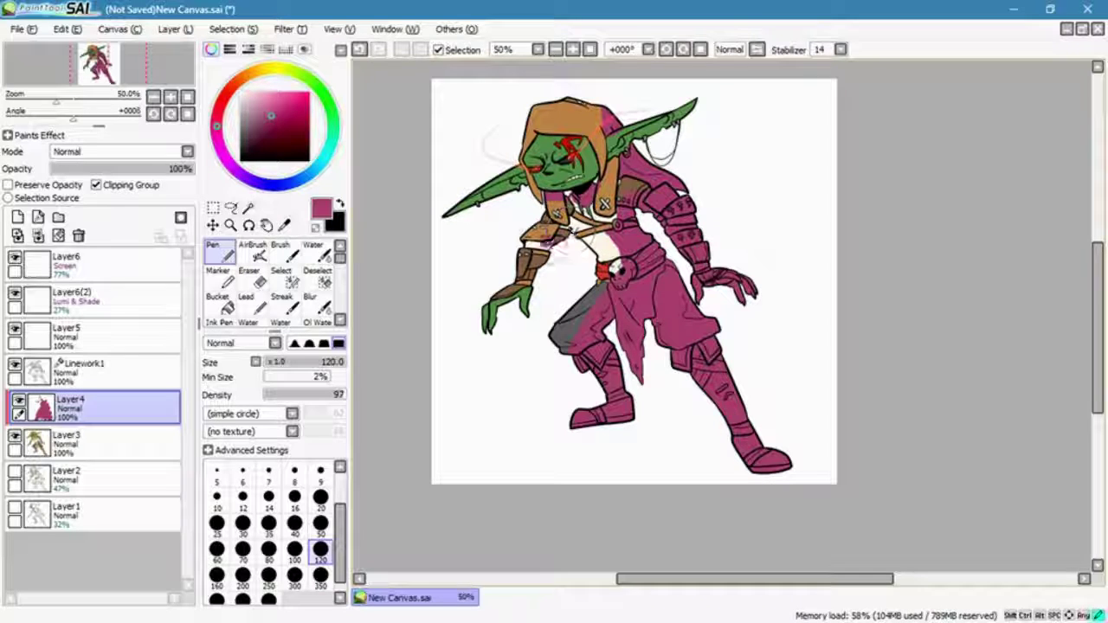
pyautogui.moveTo(553, 238); pyautogui.dragTo(516, 294)
pyautogui.click(119, 152)
pyautogui.click(126, 178)
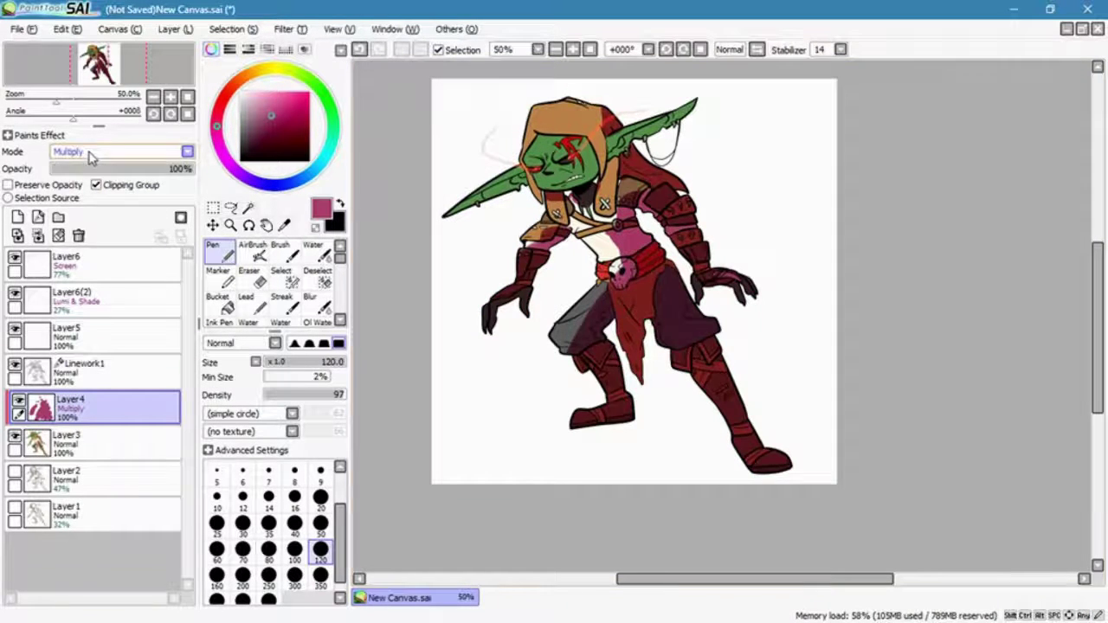
# - Unclip the shadow layer and add a new layer above it, clipped to the shadow
pyautogui.scroll(1, 91, 156)
pyautogui.click(96, 185)
pyautogui.click(17, 217)
pyautogui.click(104, 441)
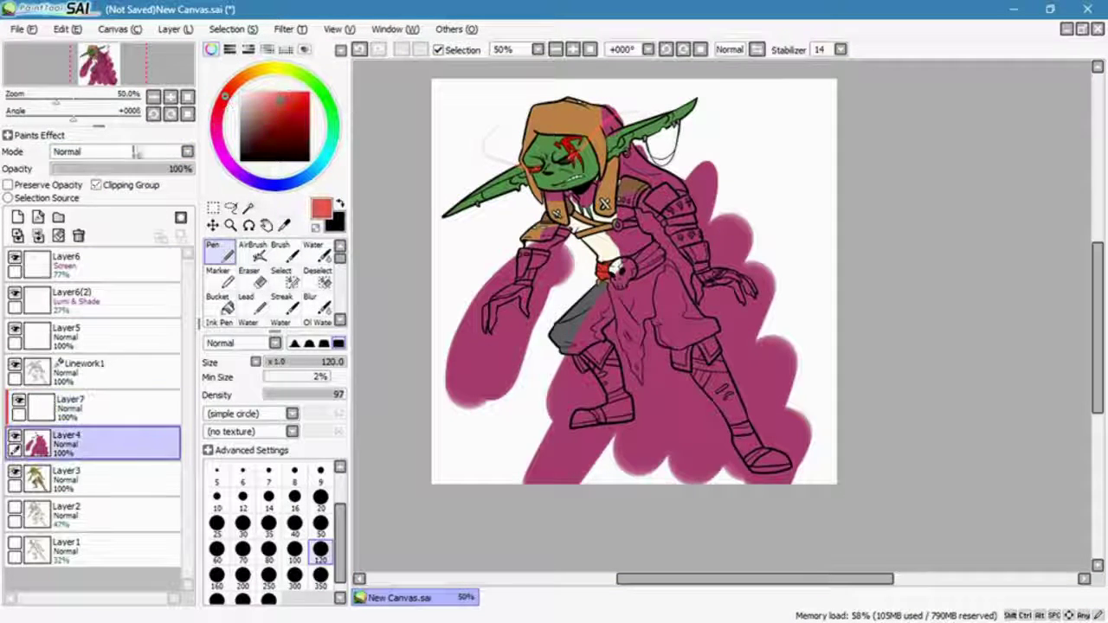
pyautogui.click(128, 418)
# - Try recolouring the shadow bright pink, merging it down and lowering its opacity, and undo the merge
pyautogui.moveTo(484, 285); pyautogui.dragTo(470, 395)
pyautogui.moveTo(606, 303); pyautogui.dragTo(736, 389)
pyautogui.moveTo(537, 346); pyautogui.dragTo(667, 507)
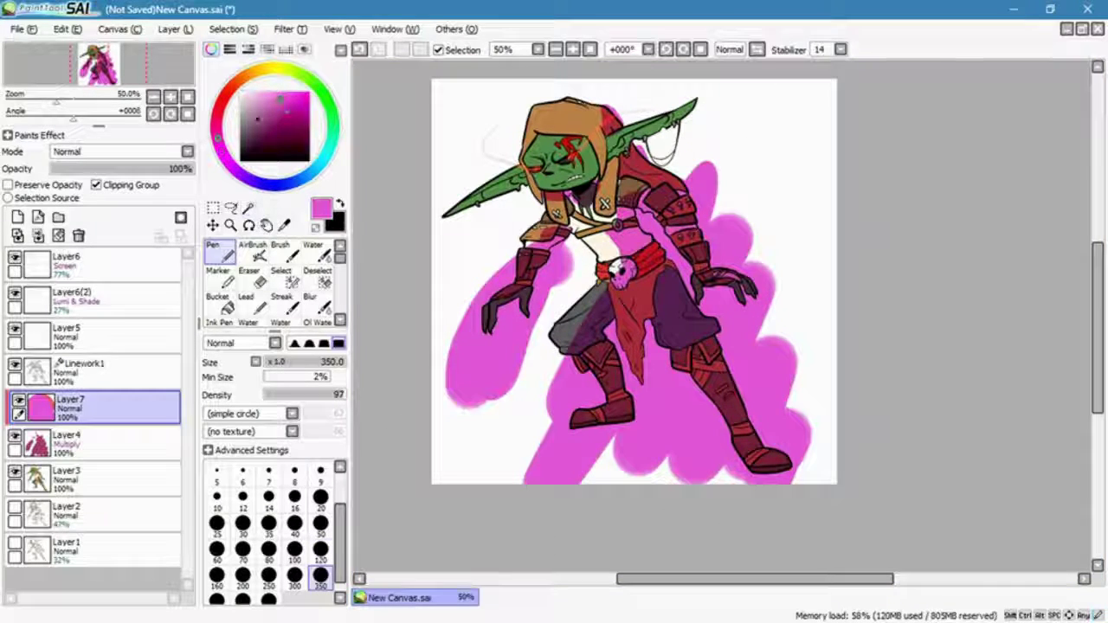
pyautogui.click(37, 236)
pyautogui.moveTo(178, 168); pyautogui.dragTo(134, 169)
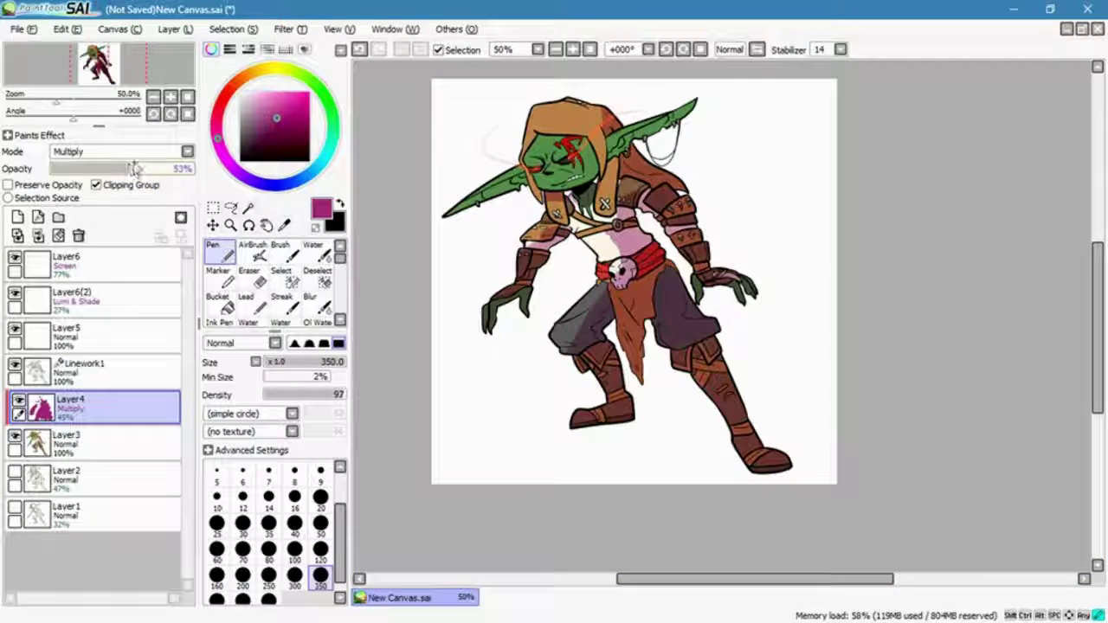
pyautogui.hotkey('ctrl', 'z')
# - Recolour the shadow purple on the clipped layer, merge it down, and clip the Multiply shadow layer to the flat colours
pyautogui.click(243, 176)
pyautogui.moveTo(467, 347)
pyautogui.mouseDown()
pyautogui.moveTo(675, 415)
pyautogui.moveTo(771, 363)
pyautogui.mouseUp()
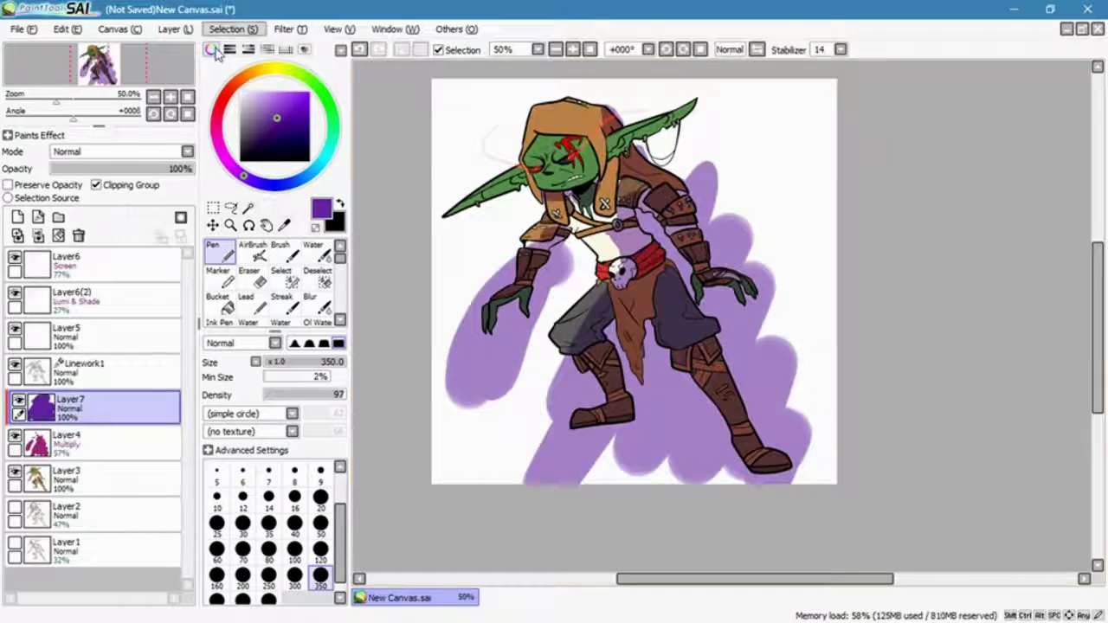
pyautogui.click(37, 235)
pyautogui.click(96, 184)
pyautogui.hotkey('ctrl', '+')
pyautogui.click(320, 496)
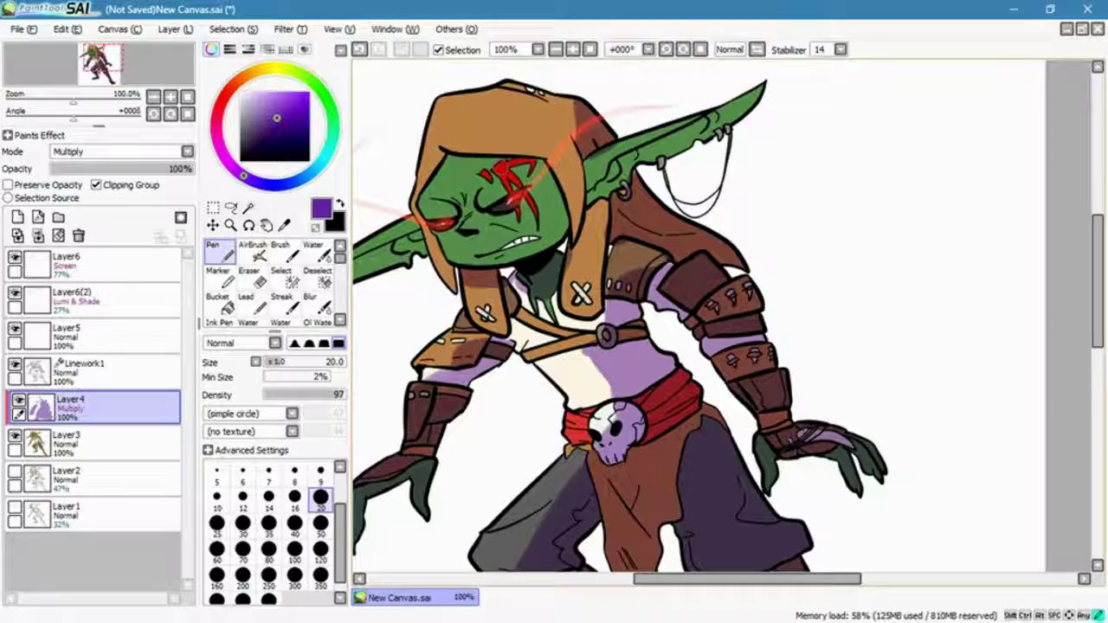
pyautogui.click(217, 303)
pyautogui.click(247, 342)
pyautogui.click(218, 253)
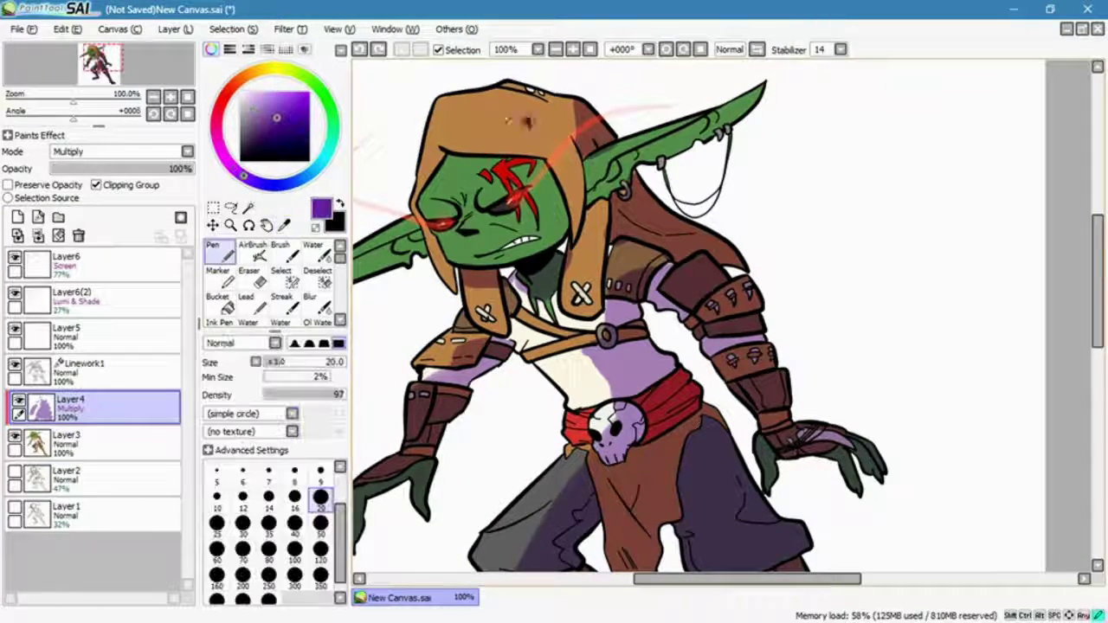
# - Unclip the shadow layer, add two layers above it, and paint purple on the one clipped to the shadow with the Pen at size 350
pyautogui.click(17, 217)
pyautogui.click(78, 441)
pyautogui.click(96, 184)
pyautogui.click(284, 224)
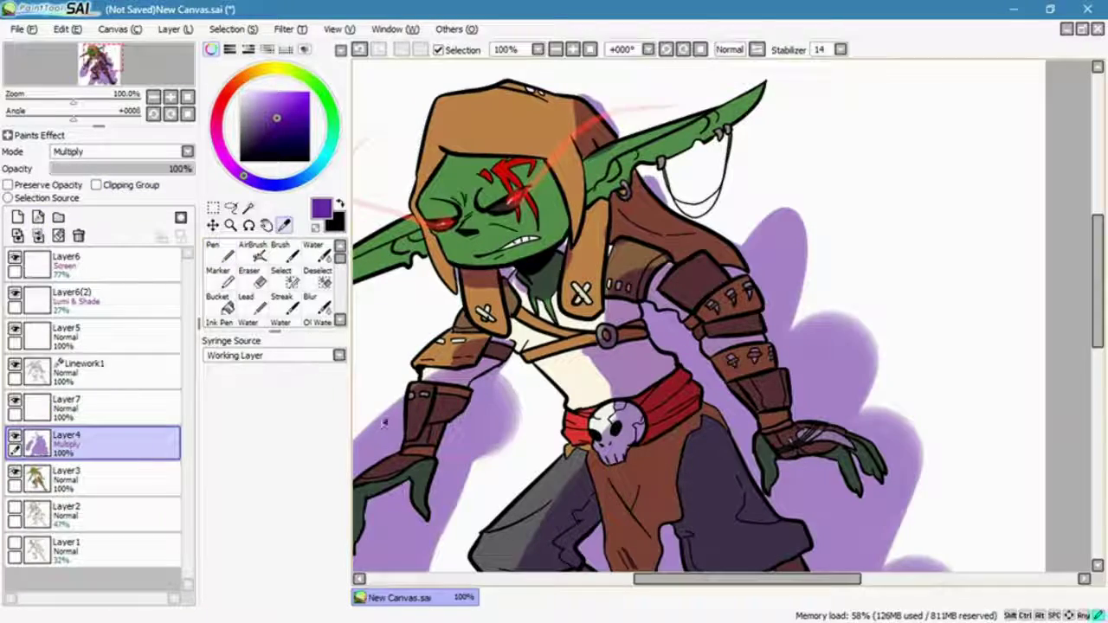
pyautogui.click(17, 217)
pyautogui.click(217, 253)
pyautogui.scroll(-3, 692, 346)
pyautogui.click(78, 476)
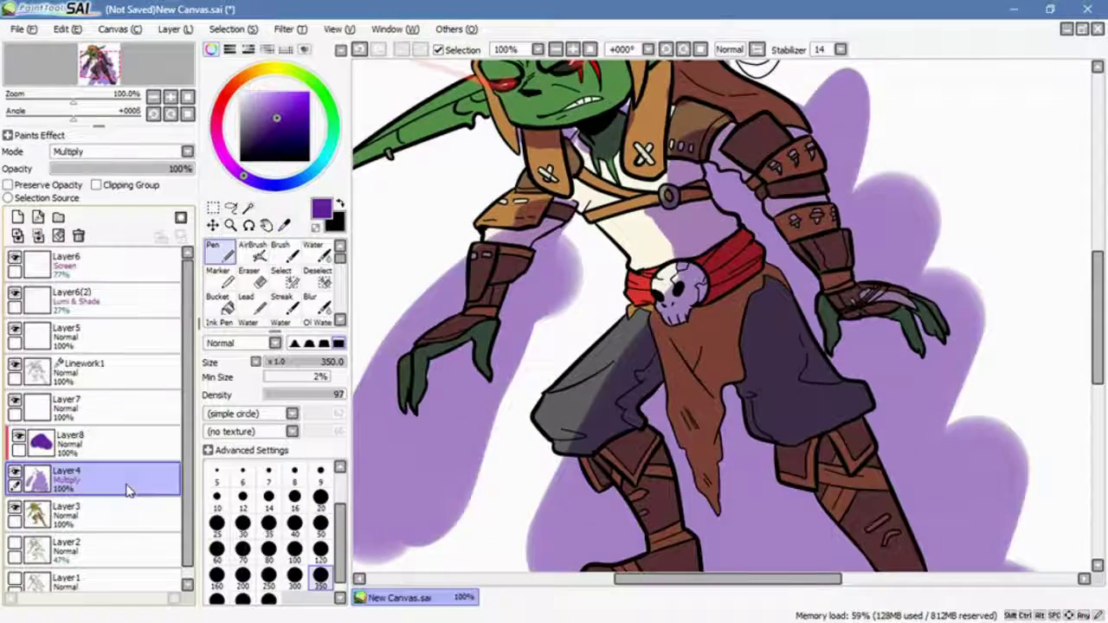
# - Delete the old Multiply shadow layer and clip the purple layer above it to the flat colours
pyautogui.click(134, 154)
pyautogui.click(135, 177)
pyautogui.click(78, 235)
pyautogui.click(96, 184)
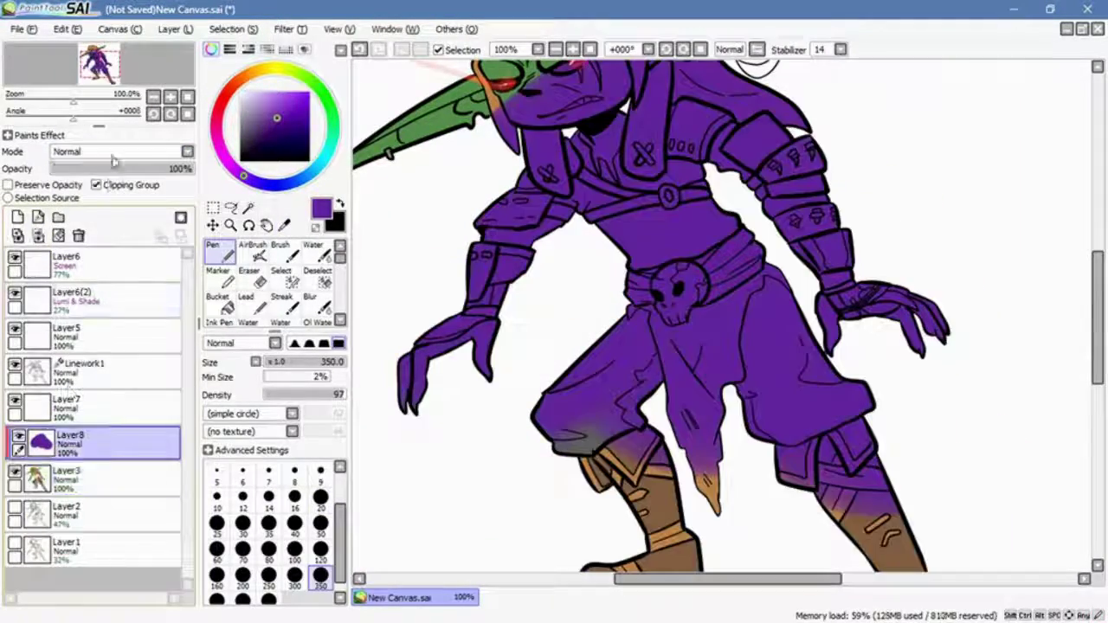
# - Erase purple from the face and front of the hood with the Eraser at size 50, and set the clipped layer's blending to Overlay
pyautogui.click(134, 152)
pyautogui.click(67, 178)
pyautogui.click(153, 96)
pyautogui.click(138, 80)
pyautogui.press('e')
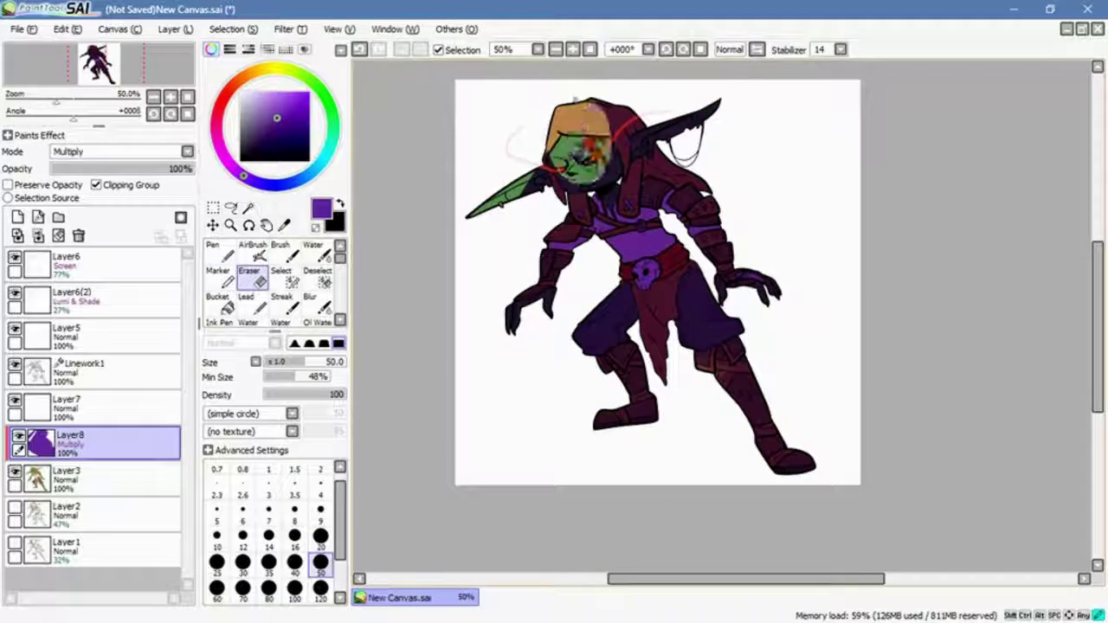
pyautogui.click(134, 151)
pyautogui.click(87, 197)
# - Erase purple from the lit sides of the trouser legs, waist cloth and boots with the Eraser at size 50
pyautogui.click(170, 96)
pyautogui.click(99, 65)
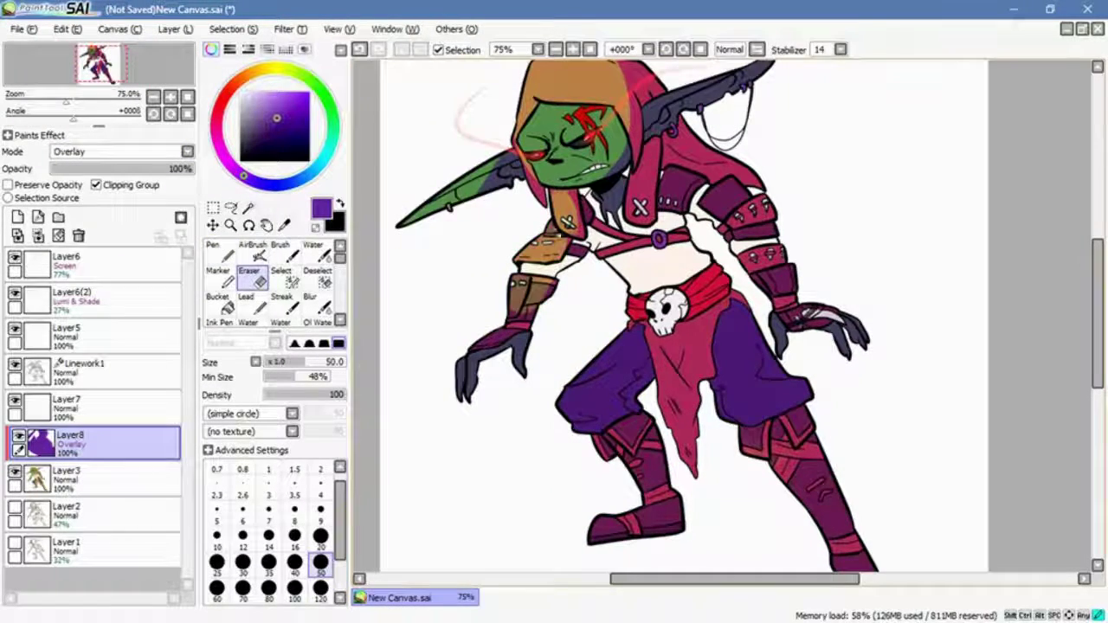
pyautogui.moveTo(640, 312)
pyautogui.mouseDown()
pyautogui.moveTo(606, 363)
pyautogui.moveTo(596, 411)
pyautogui.moveTo(623, 389)
pyautogui.mouseUp()
pyautogui.scroll(-2, 789, 509)
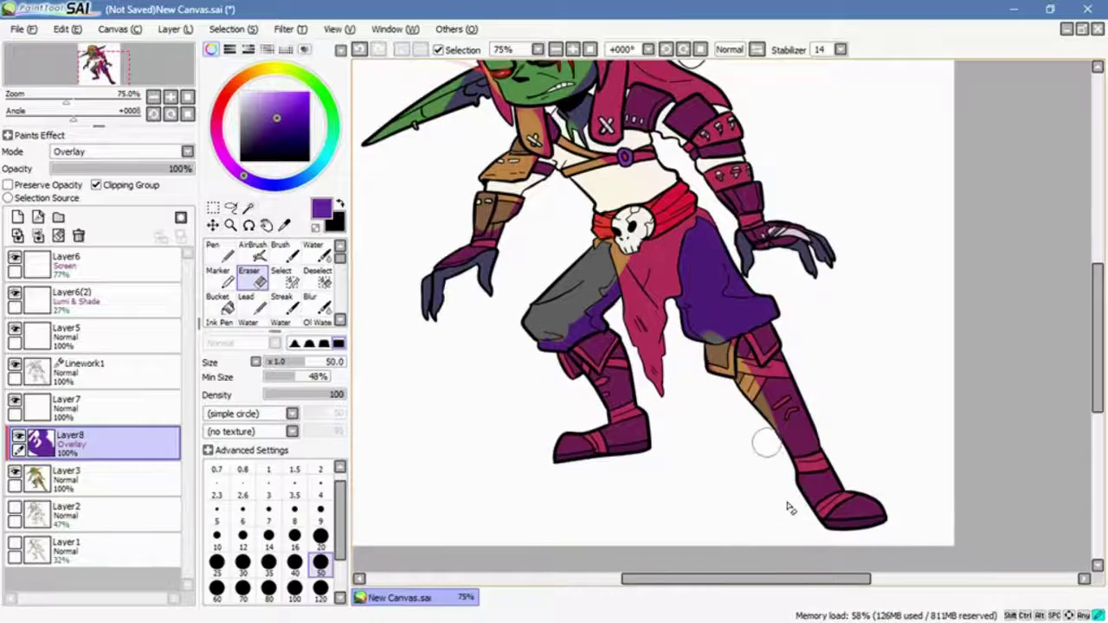
pyautogui.click(130, 54)
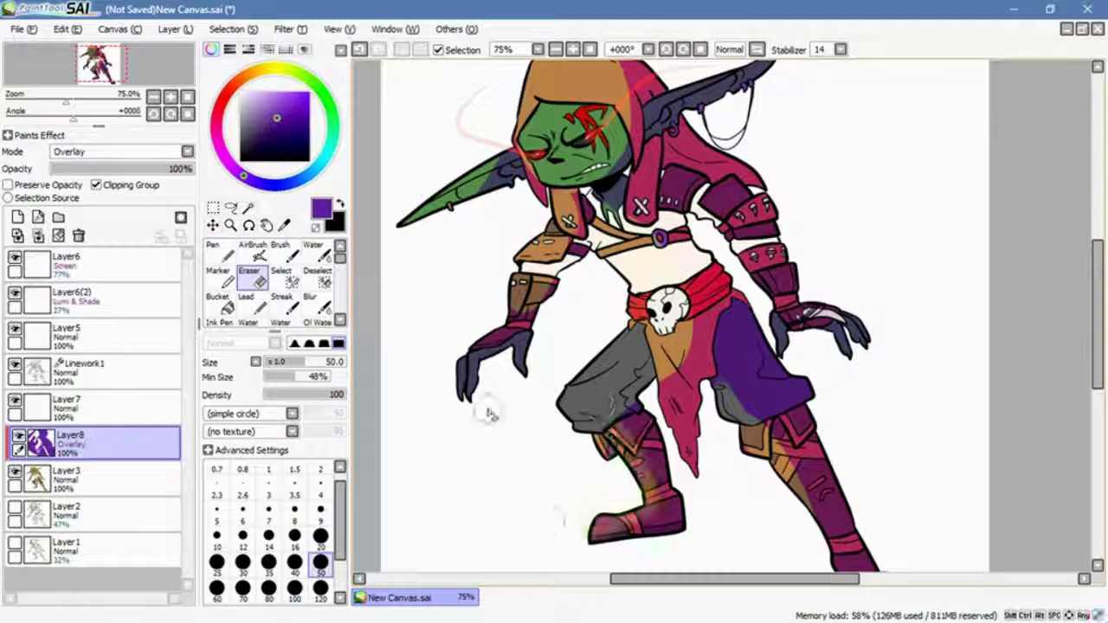
# - Paint purple shadows around the eyes, brow and cheek and on the lower ear with the Pen at size 20
pyautogui.press('n')
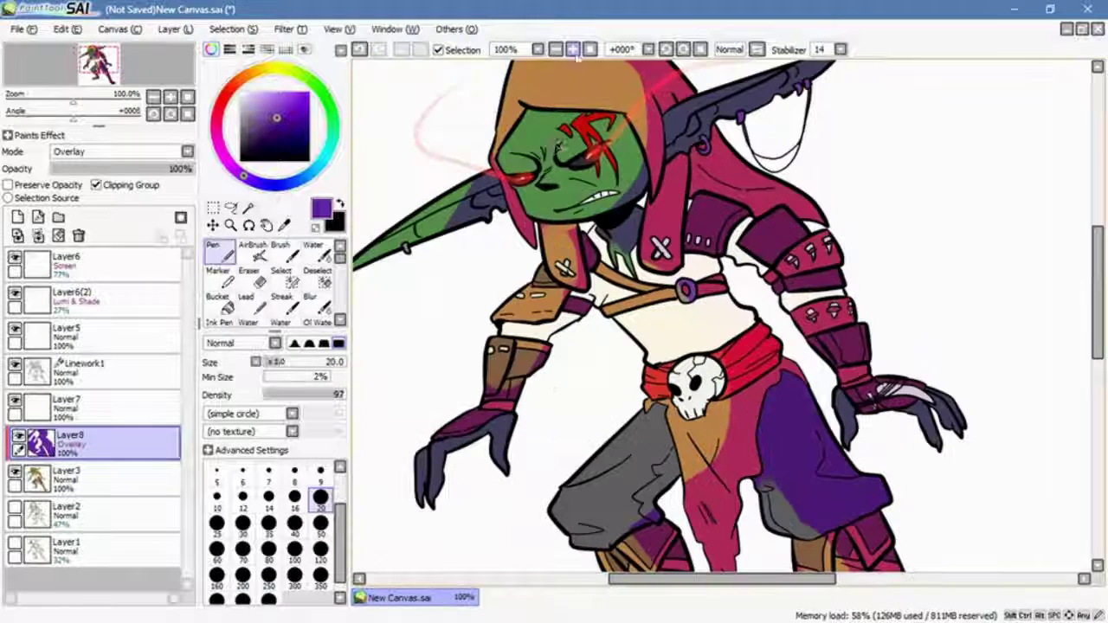
pyautogui.hotkey('ctrl', '+')
pyautogui.moveTo(497, 130); pyautogui.dragTo(603, 189)
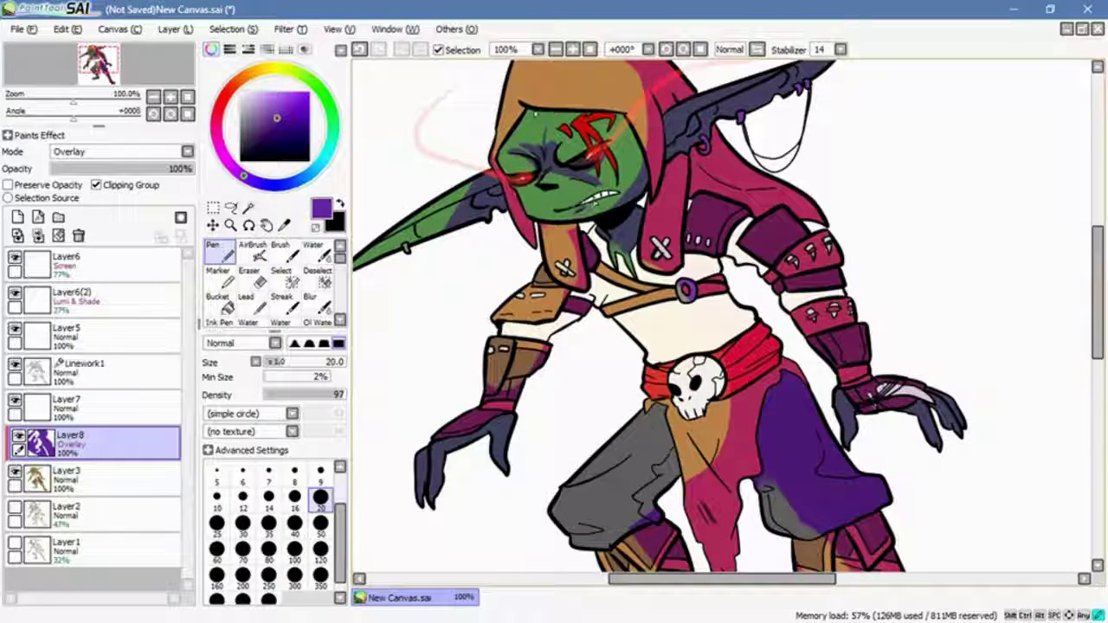
pyautogui.press('e')
pyautogui.press('n')
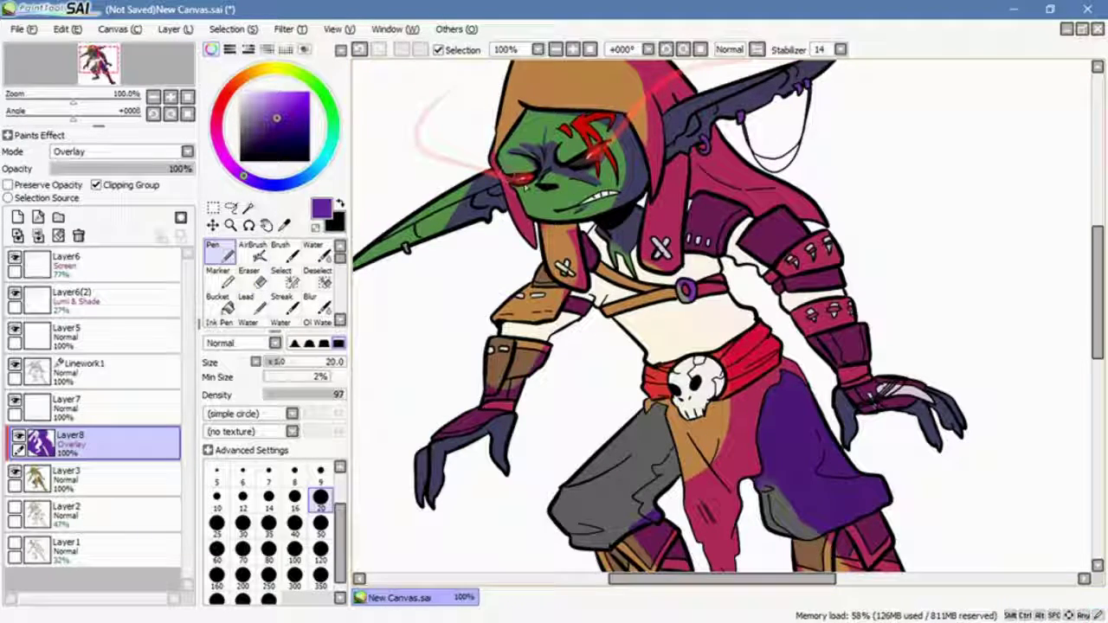
pyautogui.moveTo(452, 210); pyautogui.dragTo(417, 236)
# - Erase lit areas on the hood flap and front forearm at size 20, trying Multiply blending before returning the layer to Overlay
pyautogui.press('e')
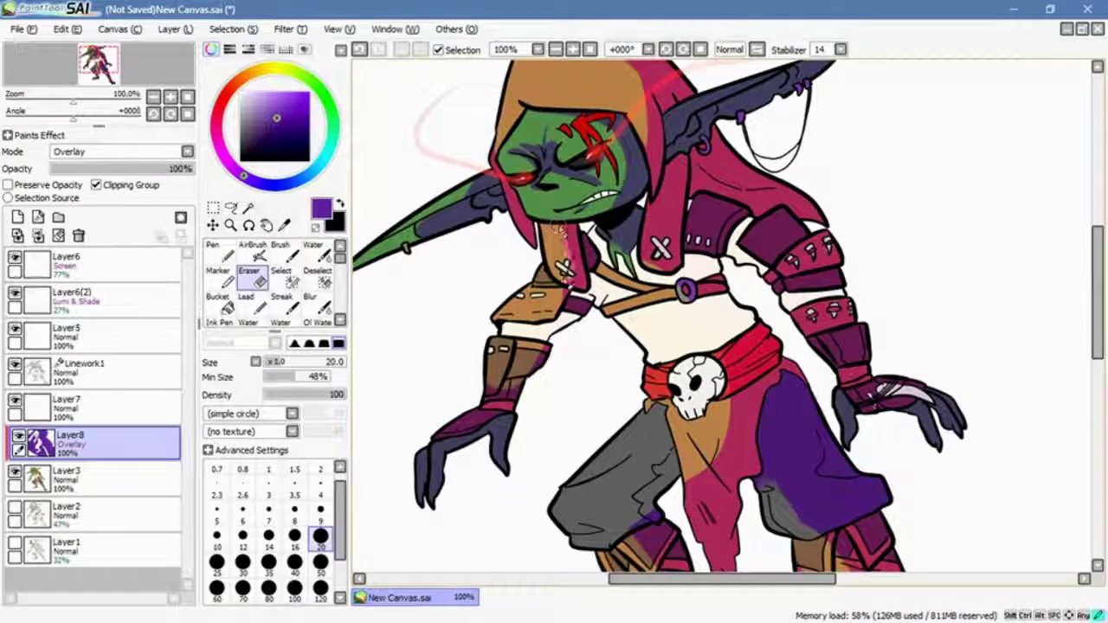
pyautogui.click(121, 151)
pyautogui.click(78, 176)
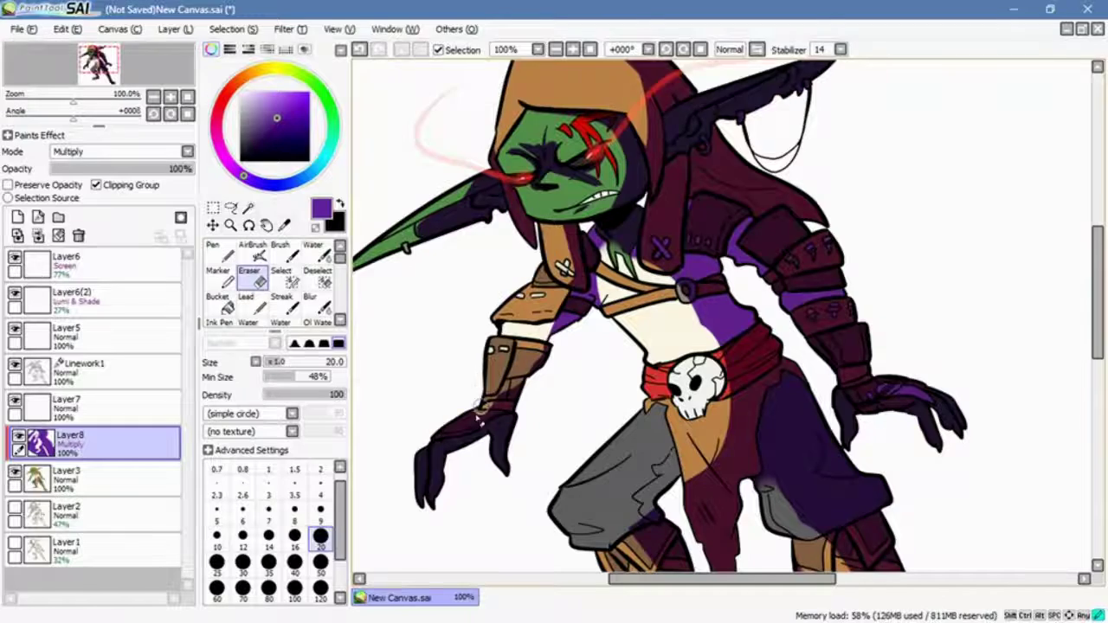
pyautogui.click(121, 151)
pyautogui.click(77, 200)
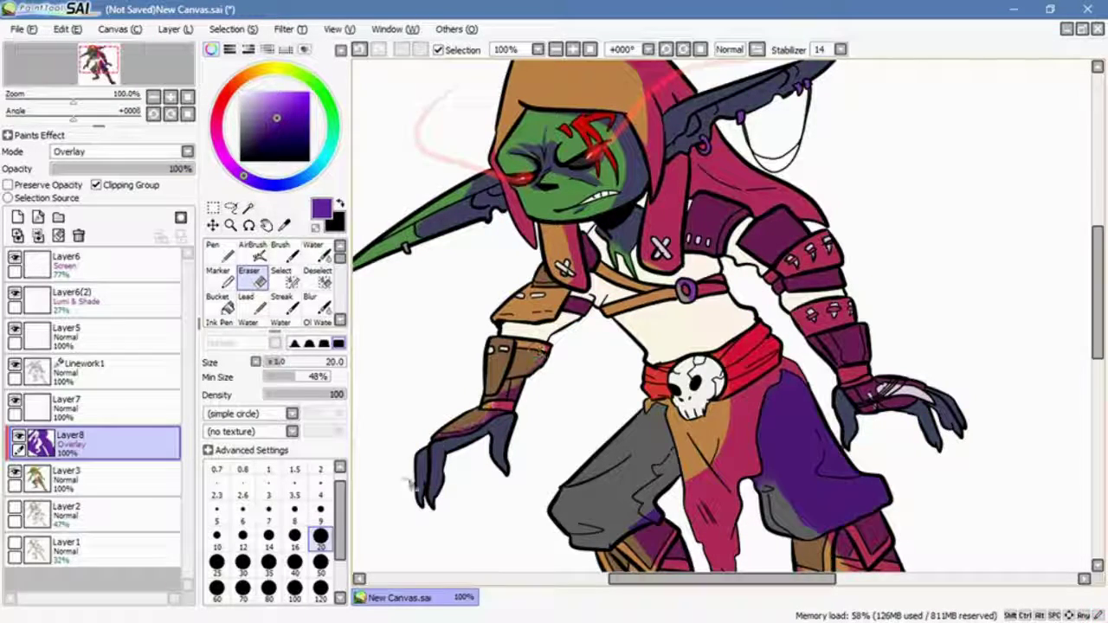
# - Paint purple fold shadows on the bent leg's trousers with the Pen at size 20
pyautogui.press('n')
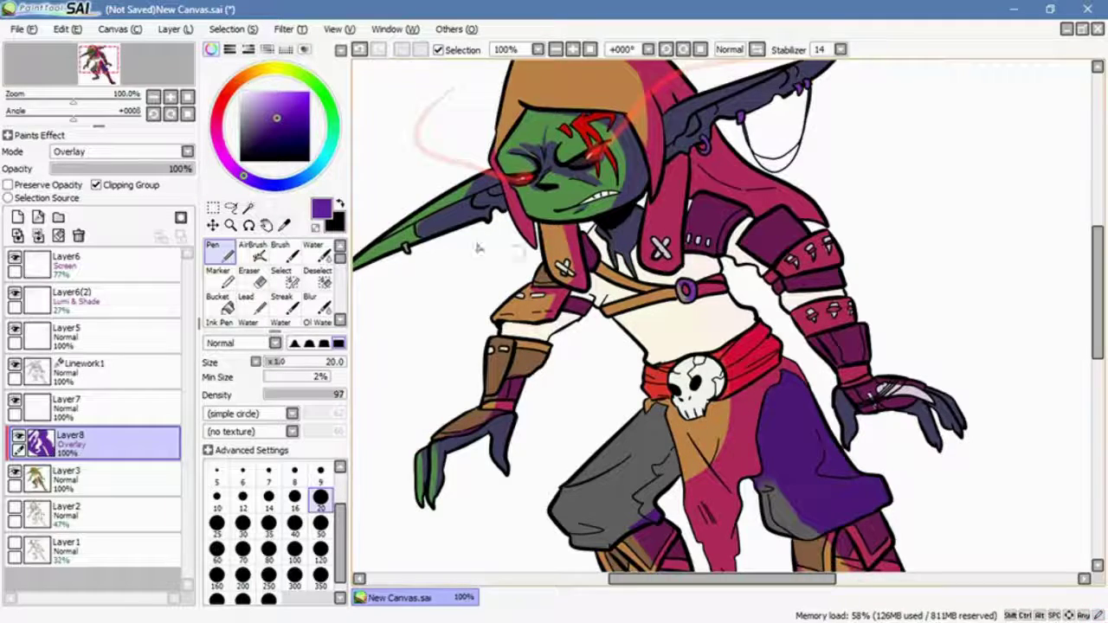
pyautogui.hscroll(2, 479, 248)
pyautogui.scroll(-3, 479, 248)
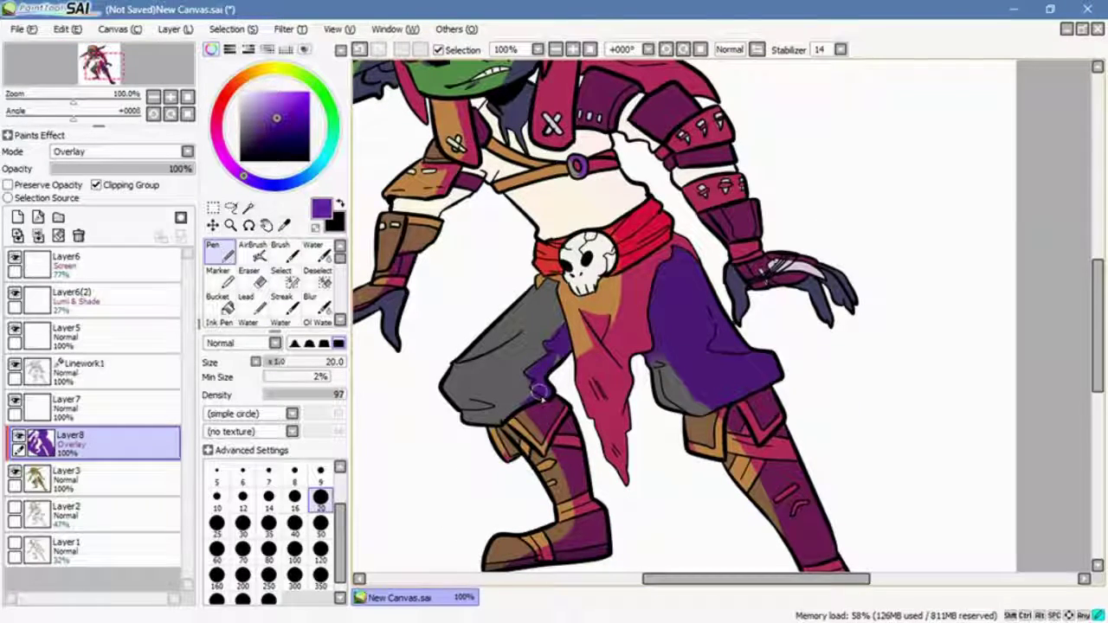
pyautogui.moveTo(523, 331); pyautogui.dragTo(460, 360)
pyautogui.moveTo(541, 383); pyautogui.dragTo(492, 433)
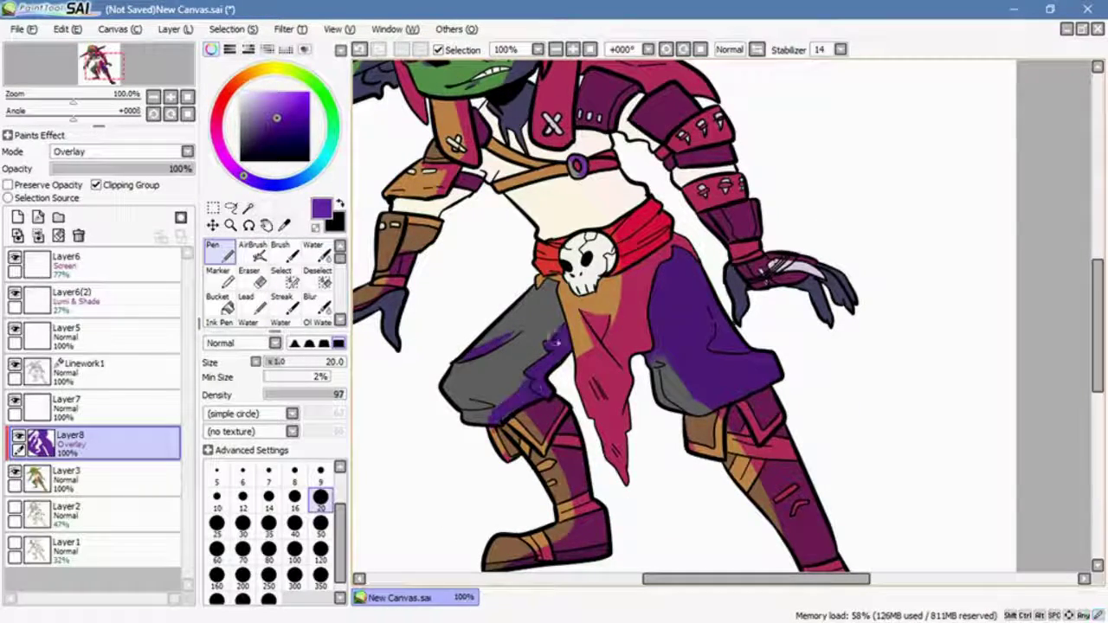
# - Erase a lit area at the outstretched leg's knee and refine the shadow on the boot wraps with the Pen at size 20
pyautogui.scroll(-3, 554, 346)
pyautogui.hscroll(2, 554, 346)
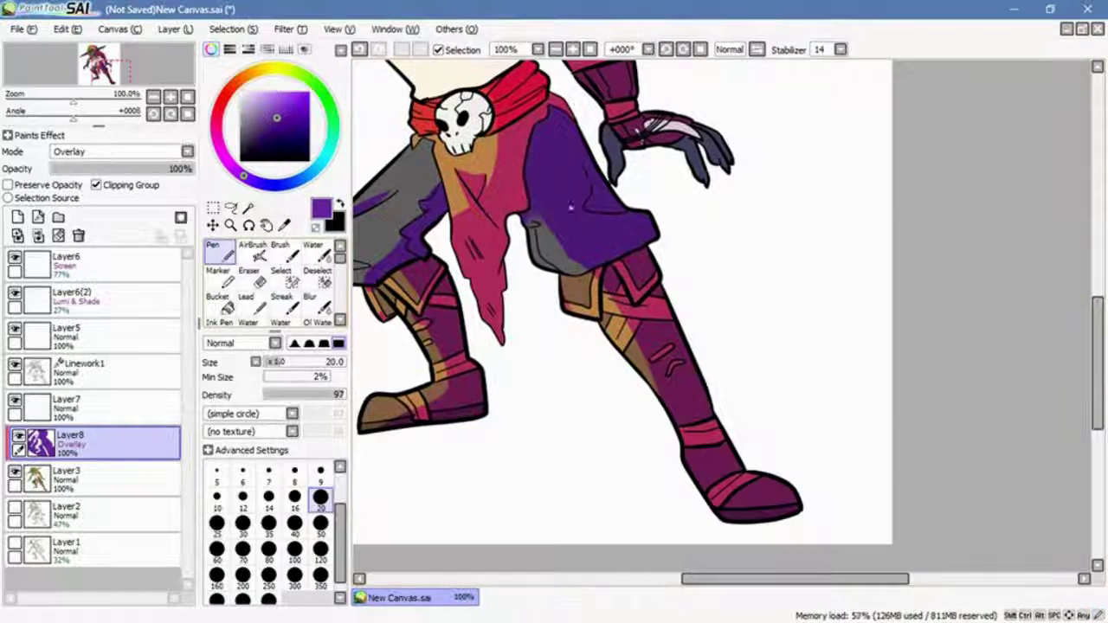
pyautogui.press('e')
pyautogui.moveTo(537, 221); pyautogui.dragTo(571, 251)
pyautogui.press('n')
pyautogui.moveTo(611, 288); pyautogui.dragTo(643, 339)
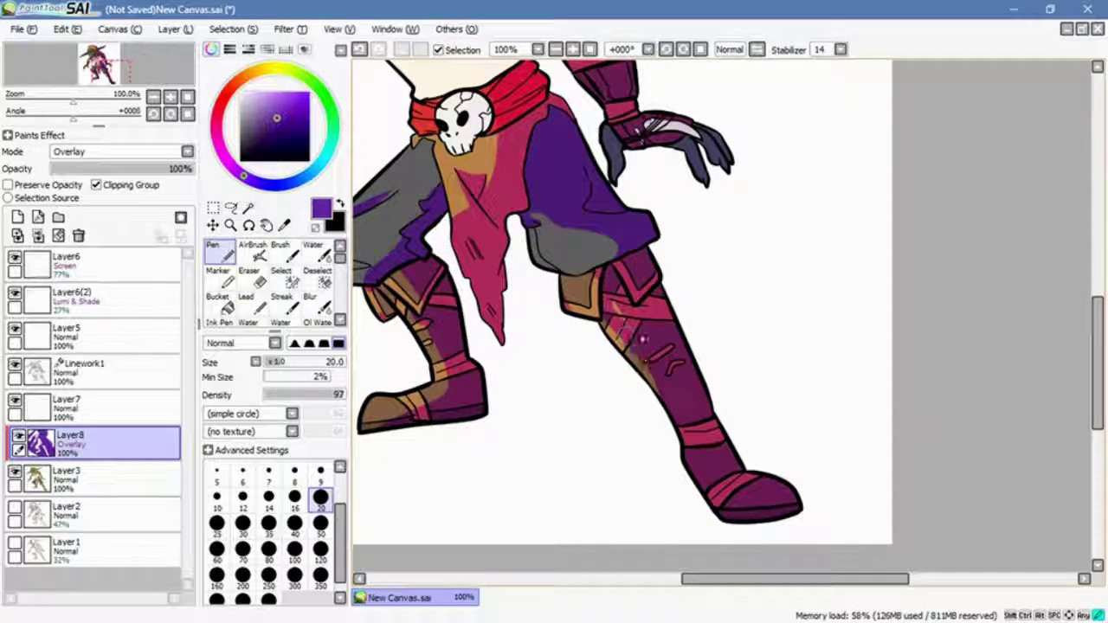
# - Erase purple highlights along the far arm's bands and bracer, its fingers and the raised ear with the Eraser at size 20
pyautogui.press('e')
pyautogui.scroll(3, 623, 320)
pyautogui.hscroll(-2, 623, 320)
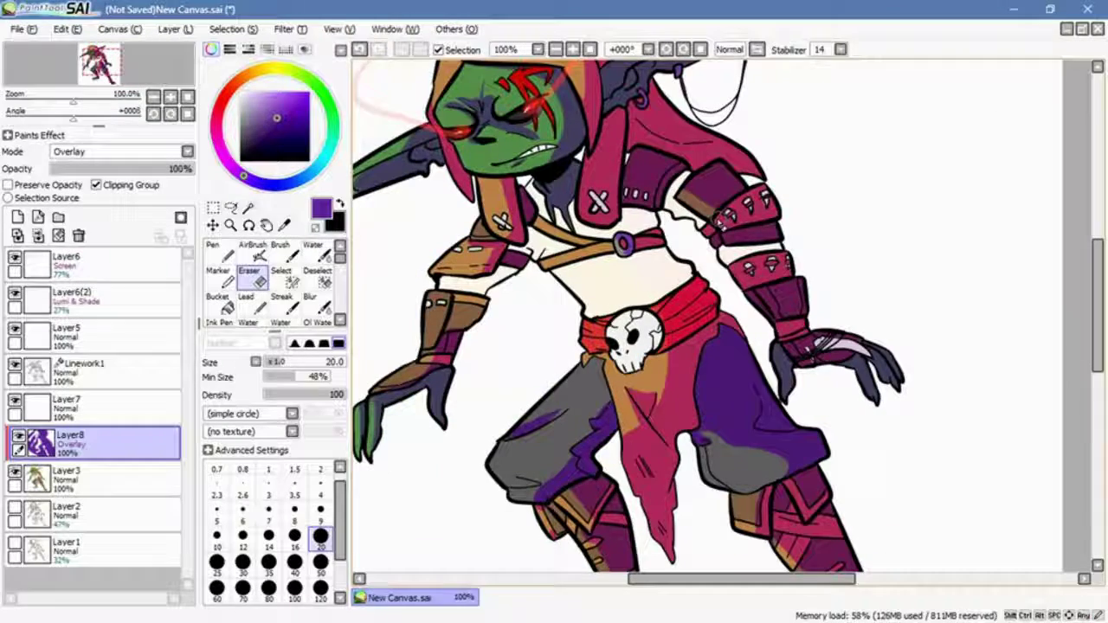
pyautogui.scroll(3, 890, 377)
pyautogui.hscroll(-2, 889, 377)
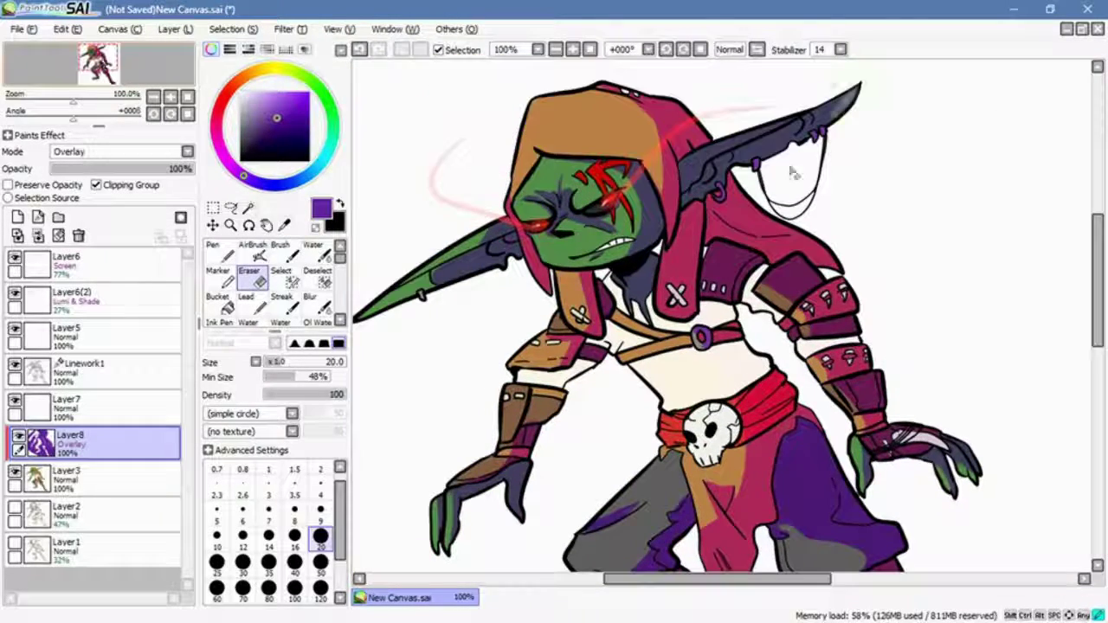
pyautogui.press('n')
pyautogui.press('e')
pyautogui.moveTo(801, 138)
pyautogui.mouseDown()
pyautogui.moveTo(749, 137)
pyautogui.moveTo(818, 111)
pyautogui.mouseUp()
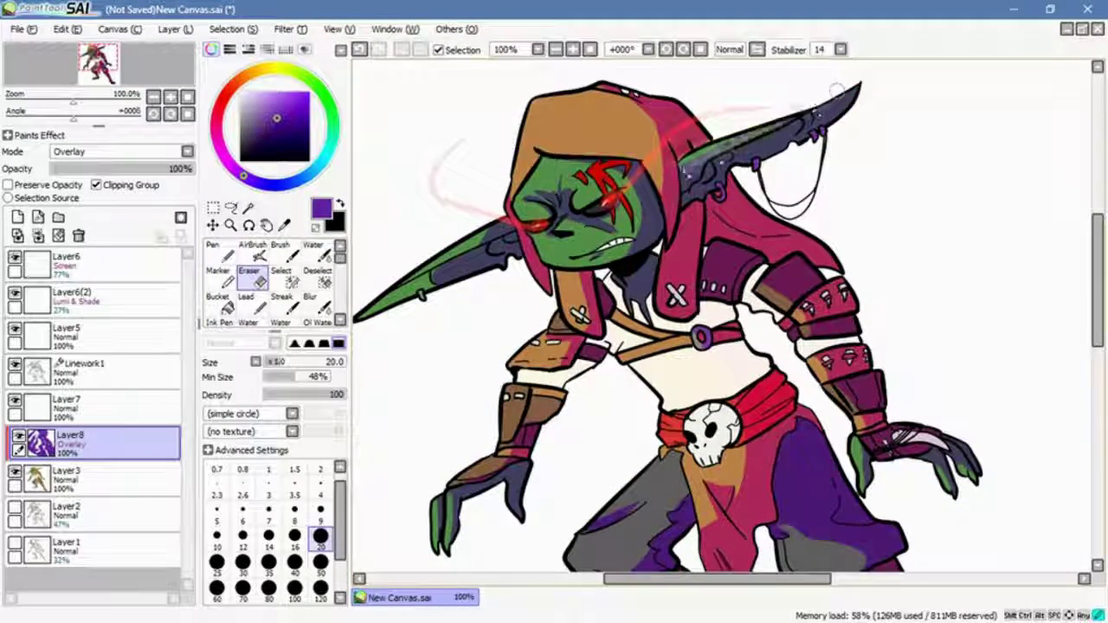
# - Clip the empty layer above the purple Overlay layer and set its blending to Multiply
pyautogui.press('n')
pyautogui.click(95, 407)
pyautogui.click(121, 152)
pyautogui.click(121, 178)
pyautogui.scroll(-3, 692, 346)
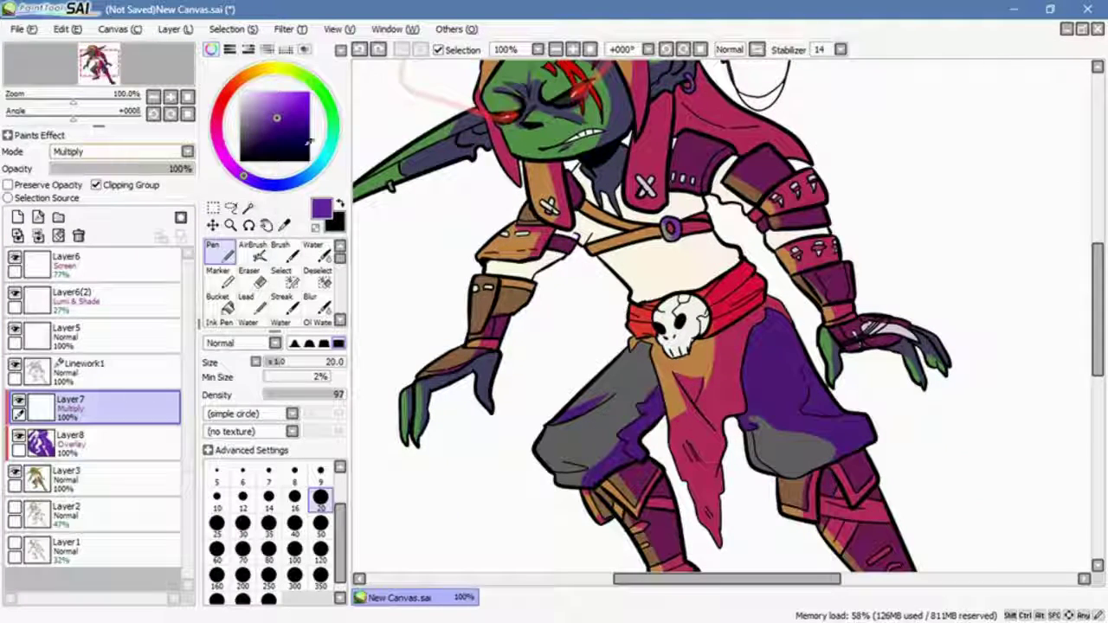
# - Choose a light purple and roughly paint shadows on the white sleeve and chest with the Pen at size 20
pyautogui.click(262, 95)
pyautogui.moveTo(567, 241); pyautogui.dragTo(533, 275)
pyautogui.moveTo(606, 260); pyautogui.dragTo(641, 292)
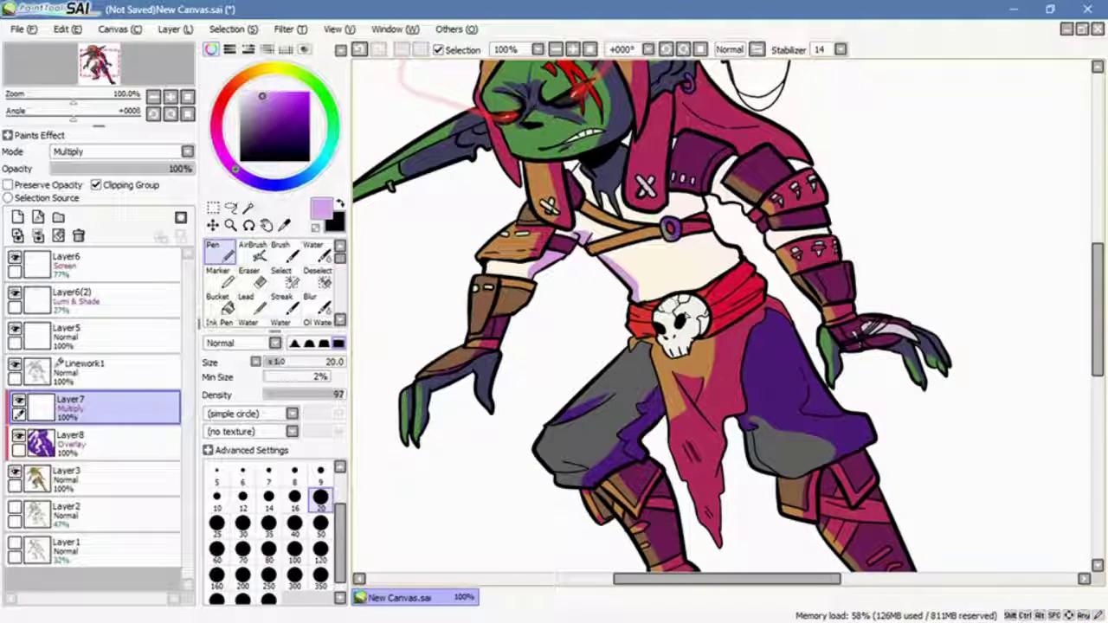
pyautogui.hotkey('ctrl', 'z')
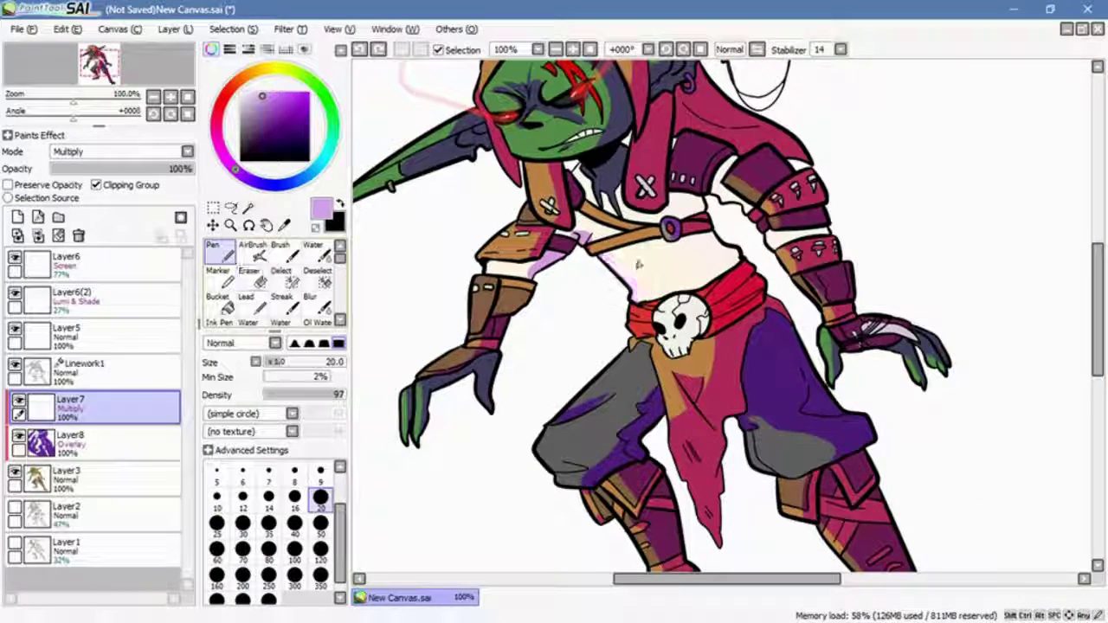
pyautogui.moveTo(581, 169); pyautogui.dragTo(585, 227)
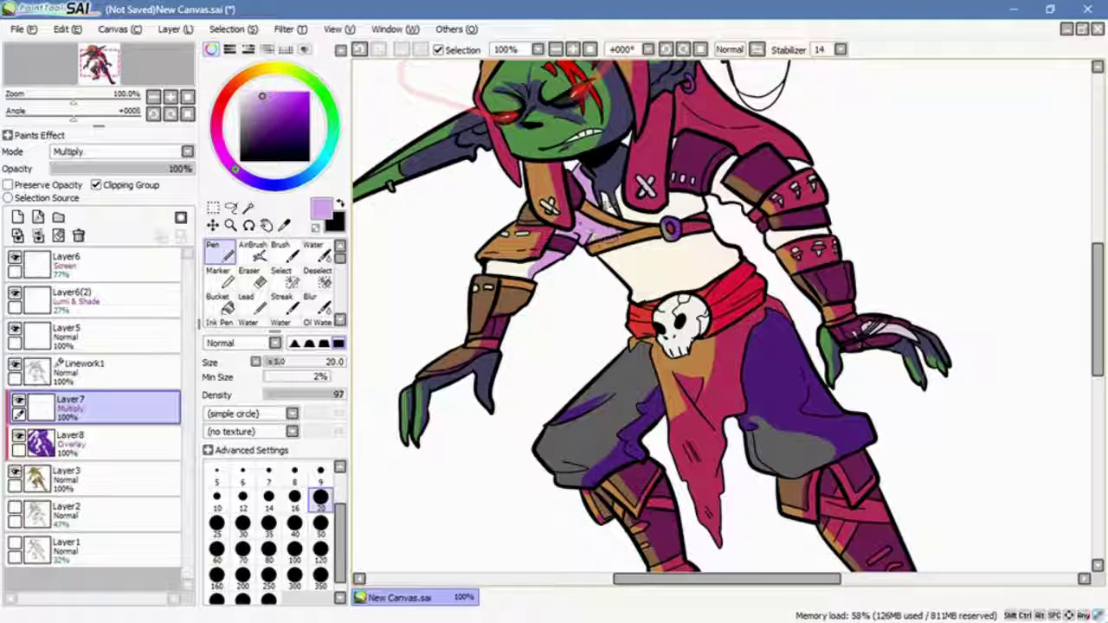
# - Select the white shirt, sleeves and skull with the Magic Wand and clear the rough light purple shading there
pyautogui.press('w')
pyautogui.click(597, 218)
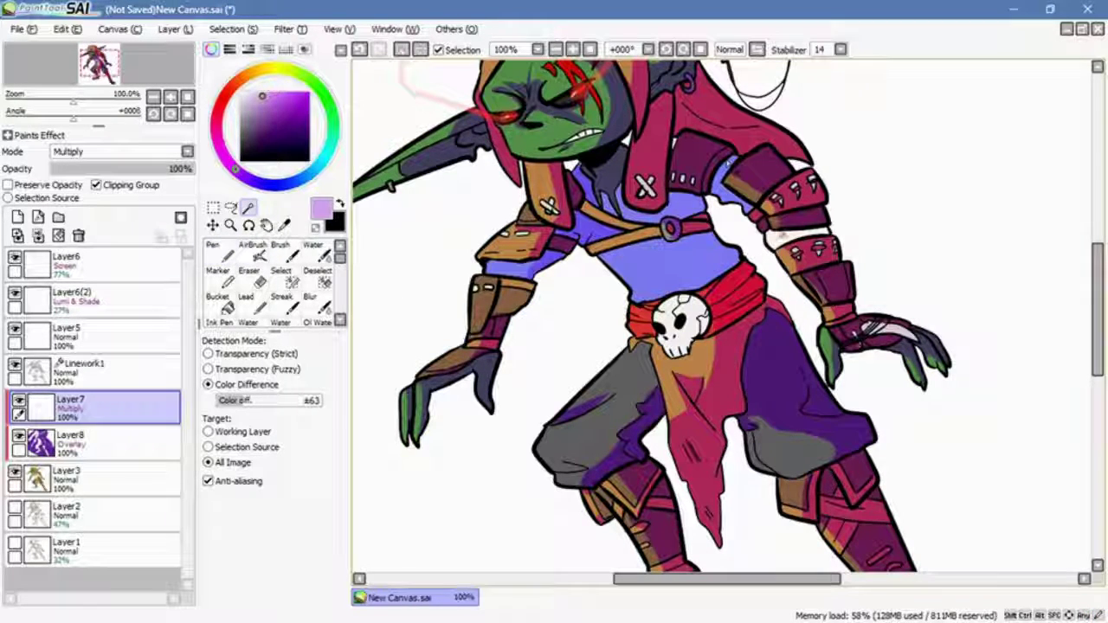
pyautogui.click(684, 315)
pyautogui.press('Delete')
pyautogui.press('e')
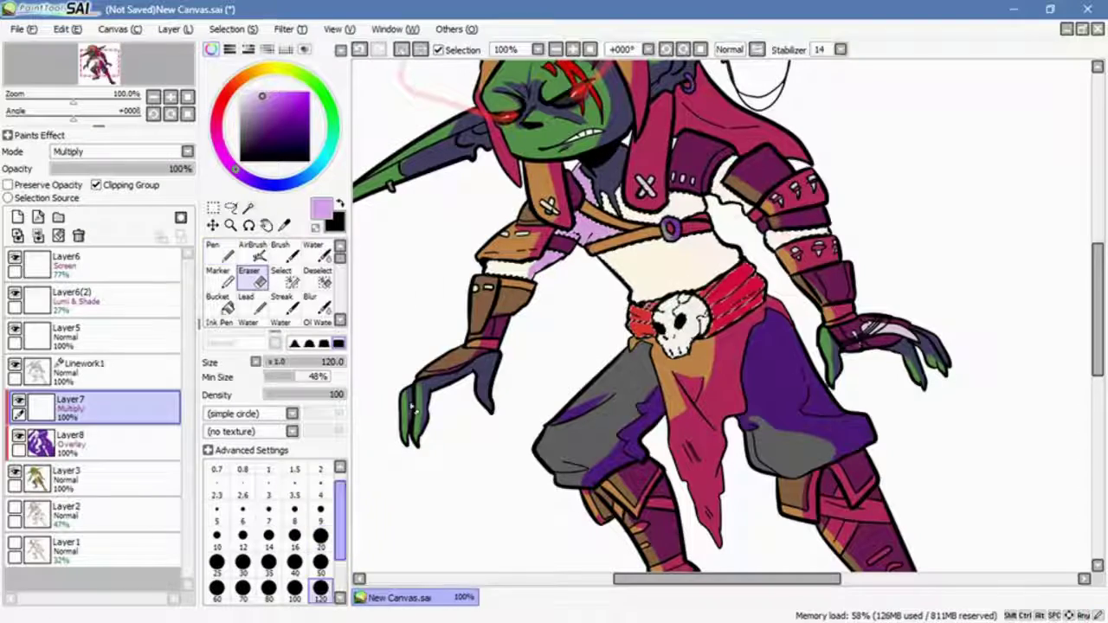
# - Cover the selected shirt and skull with light purple using the Pen at size 120, and clear the selection
pyautogui.press('n')
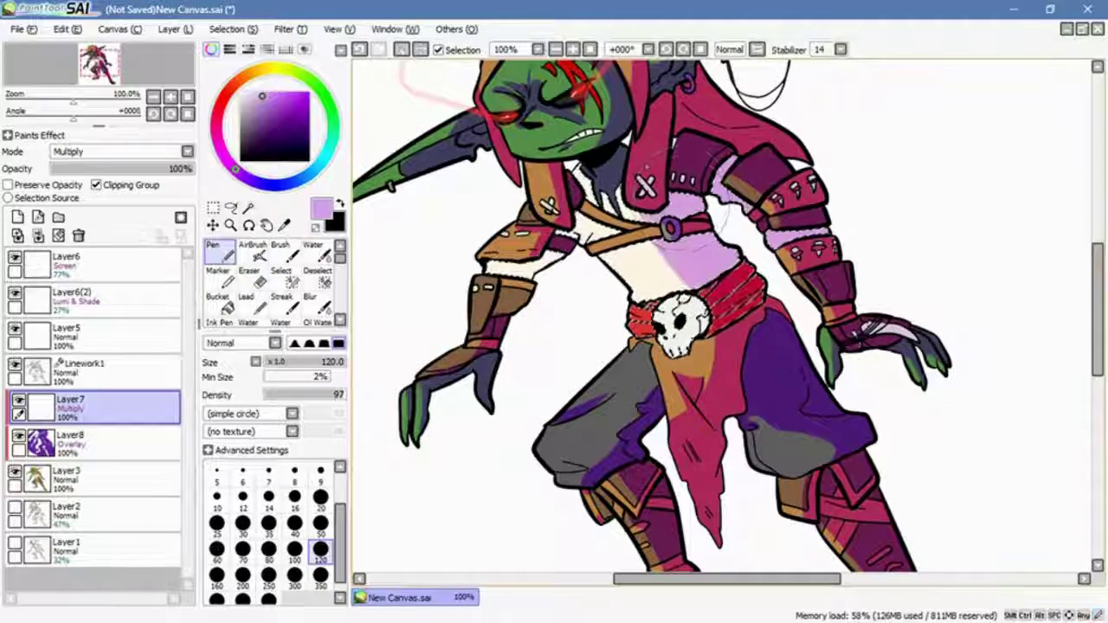
pyautogui.moveTo(675, 251); pyautogui.dragTo(541, 312)
pyautogui.click(234, 29)
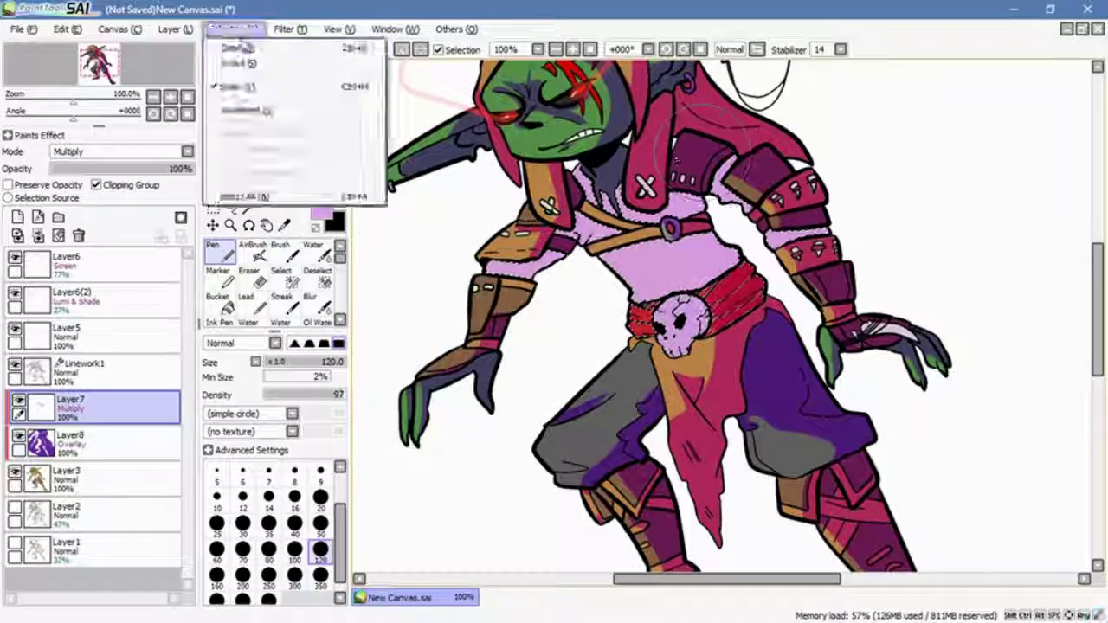
# - Erase the light purple from the lit parts of the skull, torso and sleeves with the Eraser at size 20
pyautogui.press('e')
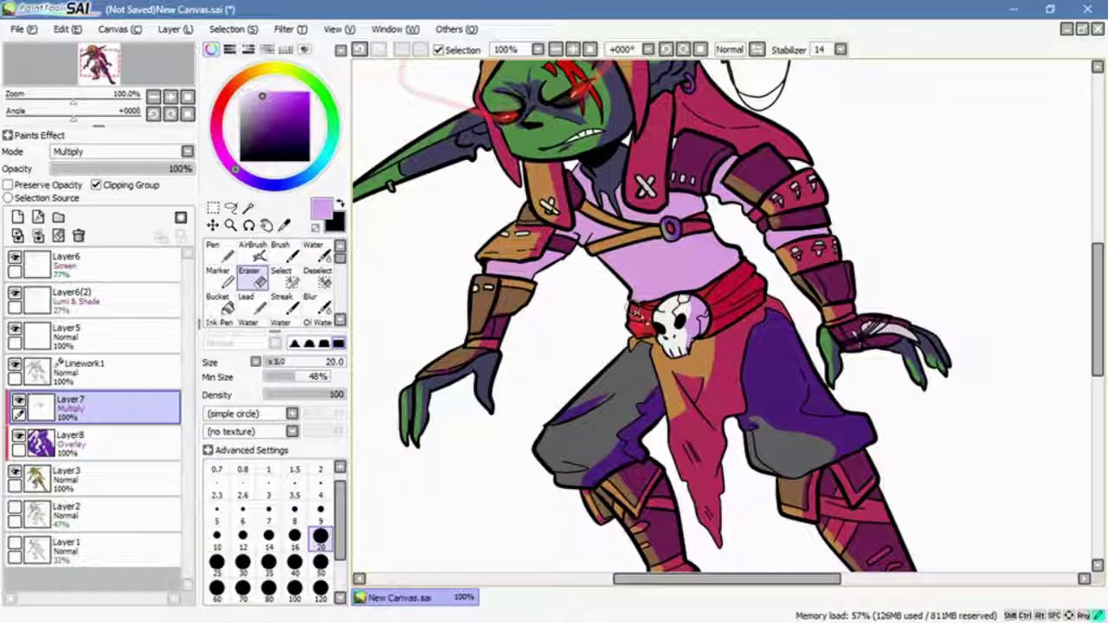
pyautogui.moveTo(610, 259)
pyautogui.mouseDown()
pyautogui.moveTo(675, 251)
pyautogui.moveTo(641, 277)
pyautogui.moveTo(718, 260)
pyautogui.moveTo(697, 275)
pyautogui.mouseUp()
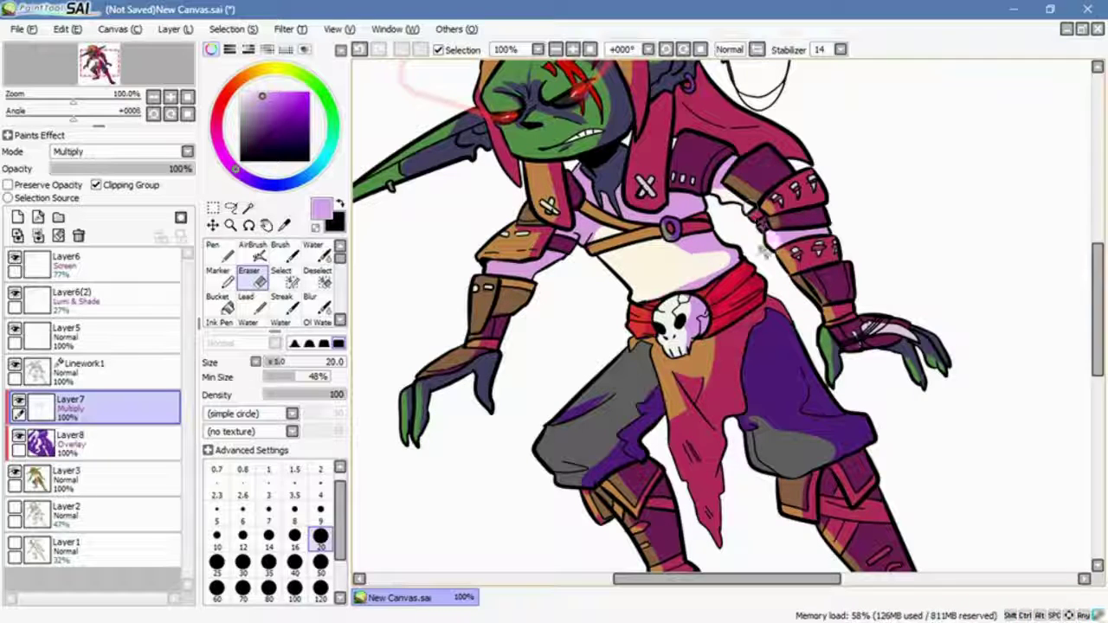
pyautogui.moveTo(497, 262)
pyautogui.mouseDown()
pyautogui.moveTo(493, 281)
pyautogui.moveTo(558, 277)
pyautogui.mouseUp()
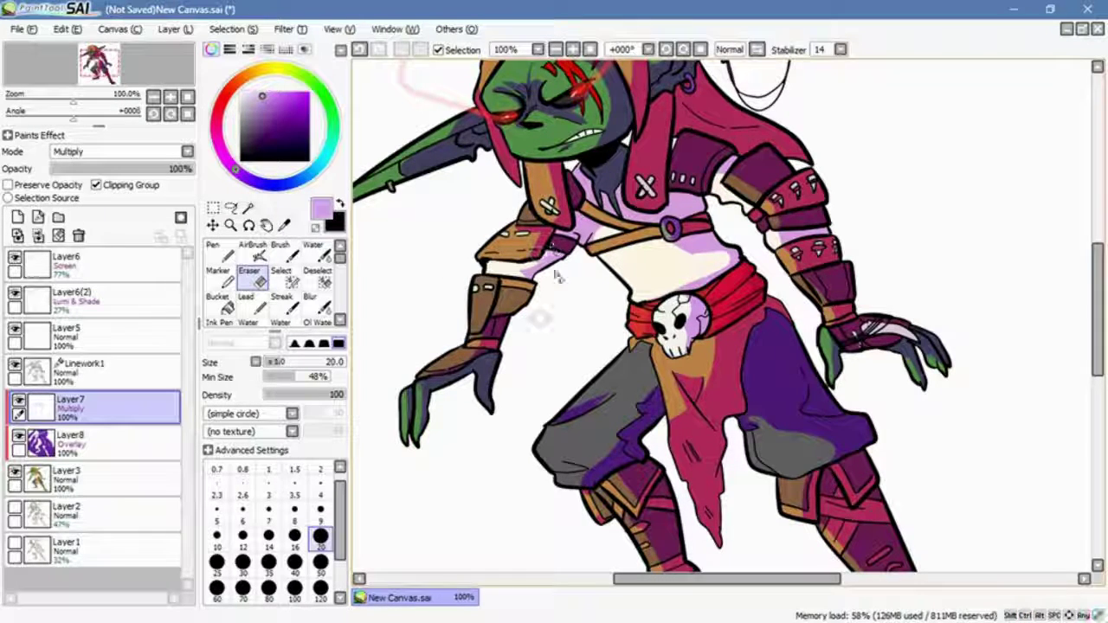
# - Add a layer beneath the flat colours and paint a light purple ground shadow under the feet with the Pen at size 120
pyautogui.scroll(-2, 721, 315)
pyautogui.click(212, 249)
pyautogui.scroll(2, 652, 275)
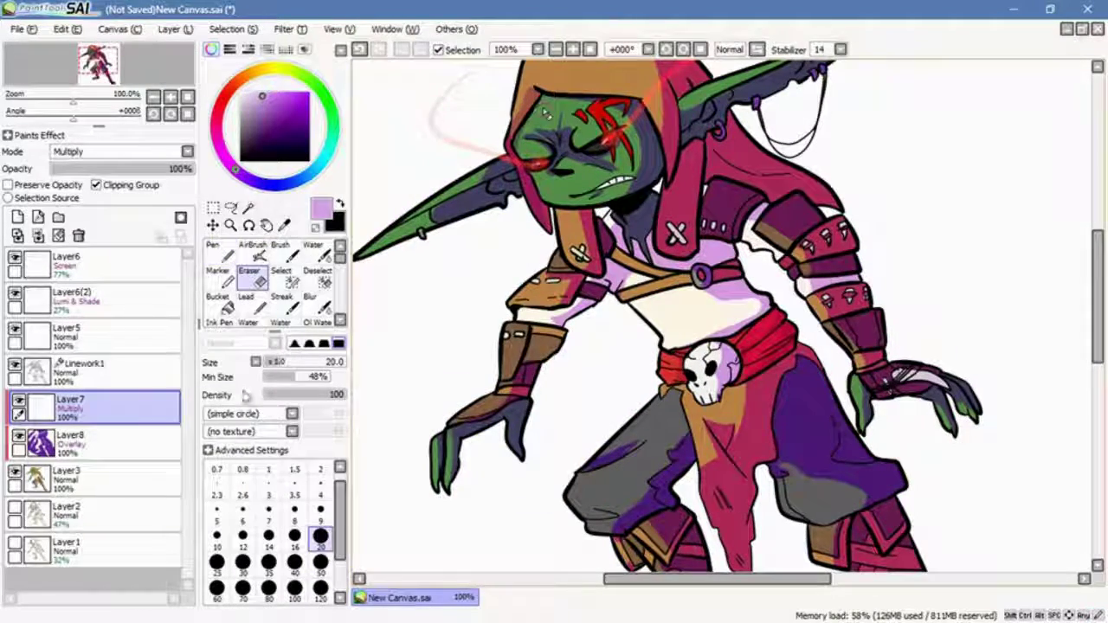
pyautogui.scroll(-1, 551, 417)
pyautogui.moveTo(554, 415); pyautogui.dragTo(553, 229)
pyautogui.click(321, 576)
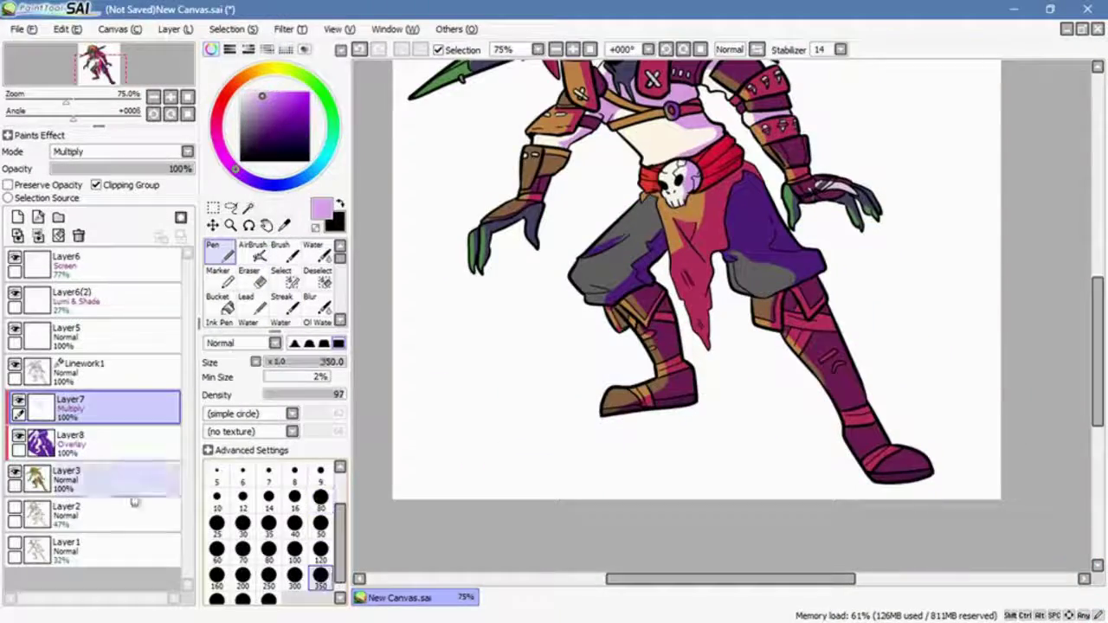
pyautogui.click(95, 511)
pyautogui.click(17, 218)
pyautogui.moveTo(675, 415); pyautogui.dragTo(822, 424)
pyautogui.hotkey('ctrl', 'z')
pyautogui.click(320, 550)
pyautogui.moveTo(563, 420)
pyautogui.mouseDown()
pyautogui.moveTo(788, 432)
pyautogui.moveTo(606, 407)
pyautogui.mouseUp()
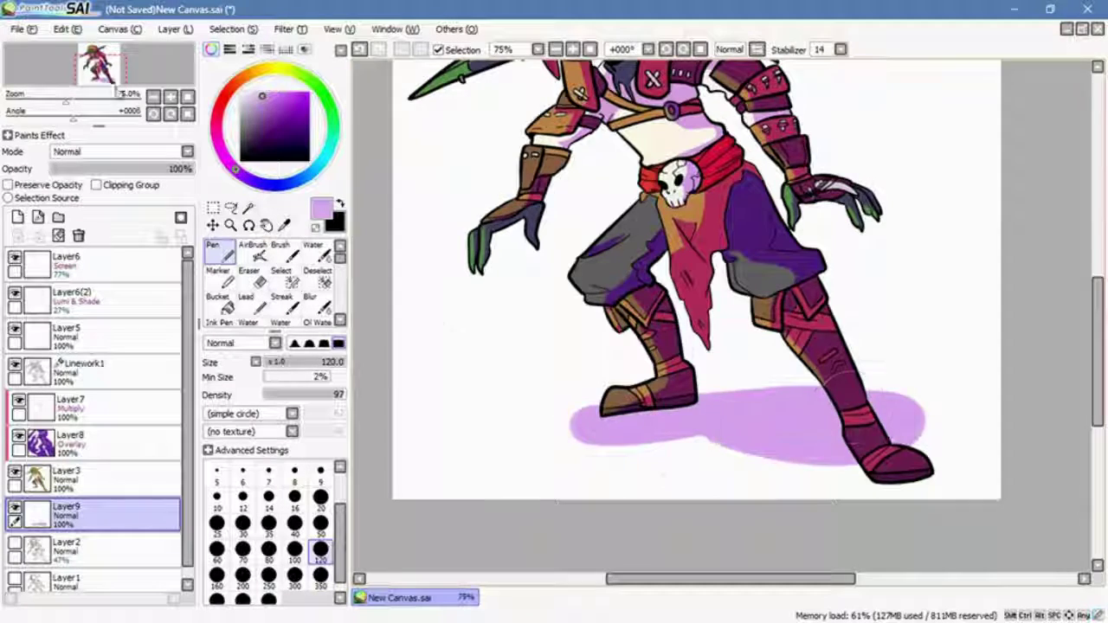
# - Recolour the ground shadow a greyer purple on a new clipped layer at 68% opacity, and merge it down
pyautogui.scroll(-1, 658, 389)
pyautogui.click(18, 218)
pyautogui.click(96, 184)
pyautogui.click(320, 576)
pyautogui.moveTo(606, 459); pyautogui.dragTo(779, 467)
pyautogui.moveTo(192, 168); pyautogui.dragTo(147, 168)
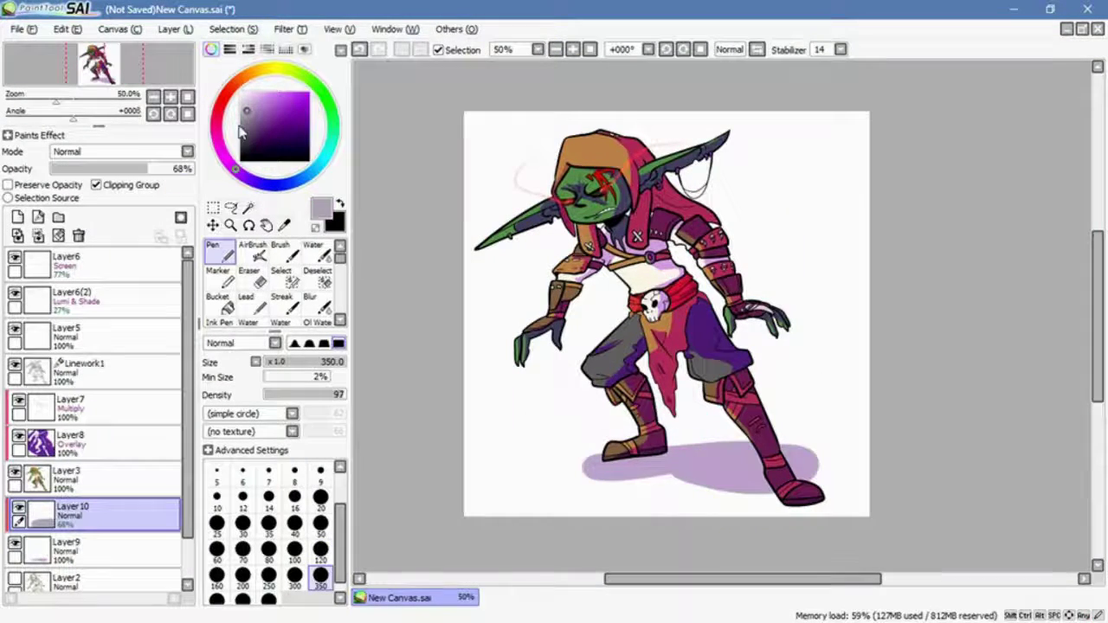
pyautogui.click(241, 105)
pyautogui.click(78, 235)
# - Add a new layer at the top of the stack, set it to Screen mode, and choose a light purple
pyautogui.click(86, 259)
pyautogui.click(17, 217)
pyautogui.click(257, 98)
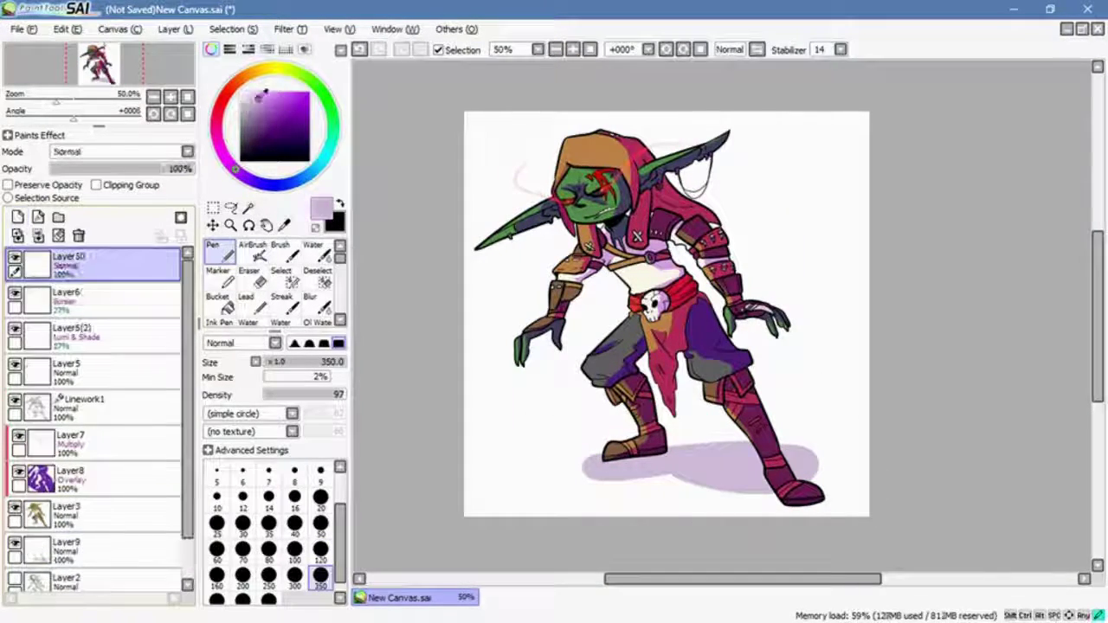
pyautogui.click(121, 152)
pyautogui.click(87, 183)
# - Add a clipped layer above the Multiply shading layer, set it to Screen mode, and set the Pen size to 20
pyautogui.click(572, 49)
pyautogui.click(320, 497)
pyautogui.click(87, 441)
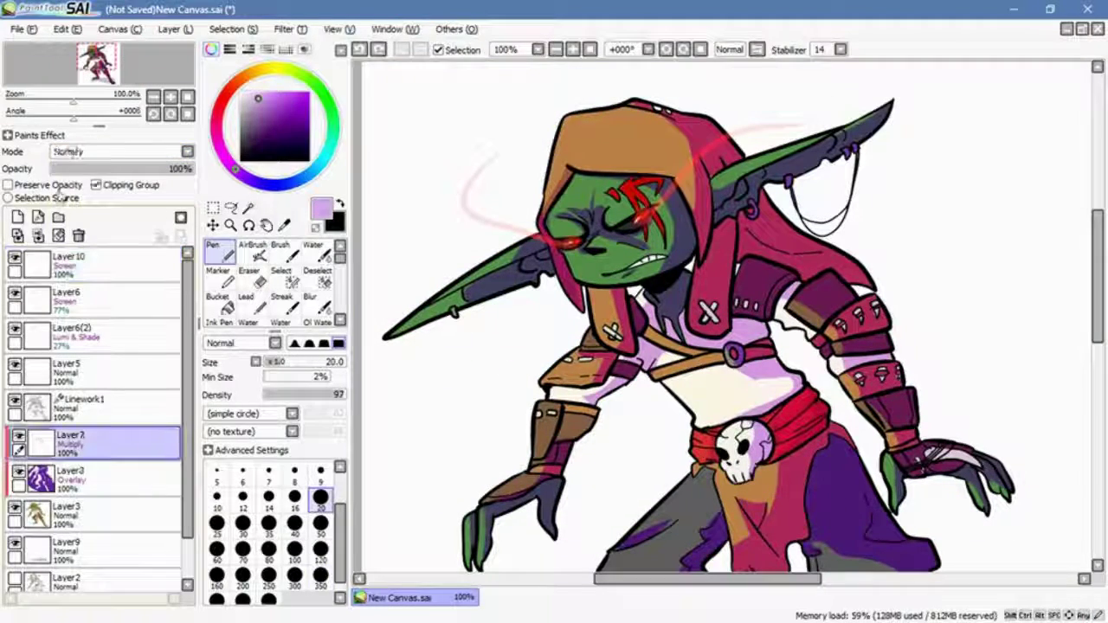
pyautogui.click(17, 217)
pyautogui.click(113, 151)
pyautogui.click(69, 190)
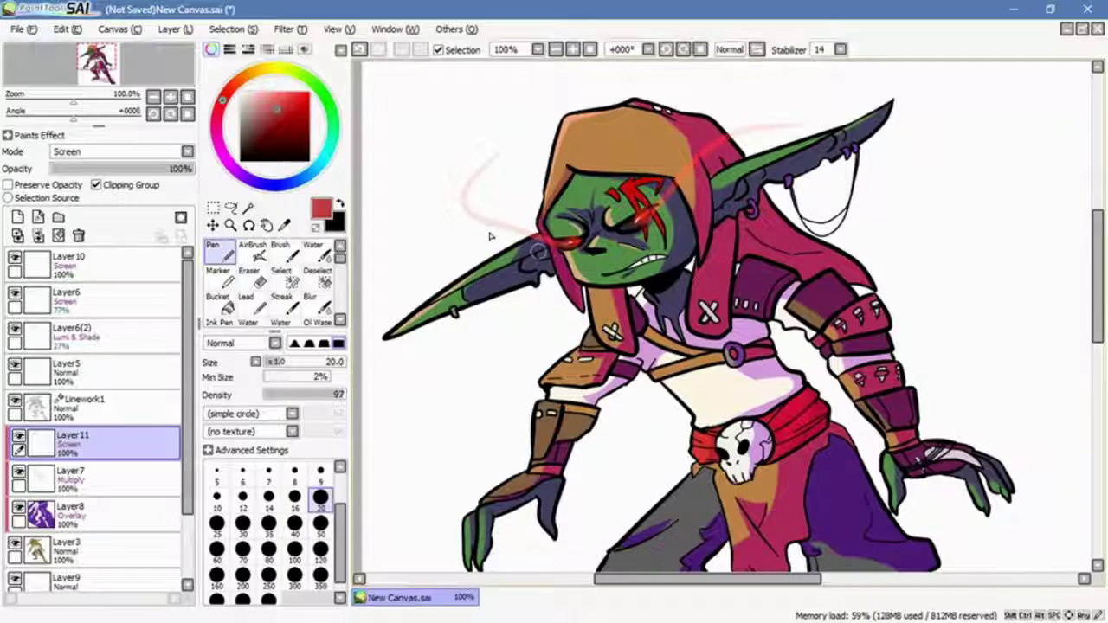
# - Paint red rim highlights along the edges of the hood, arms, cloth and trousers with the Pen at size 20
pyautogui.moveTo(539, 251); pyautogui.dragTo(569, 235)
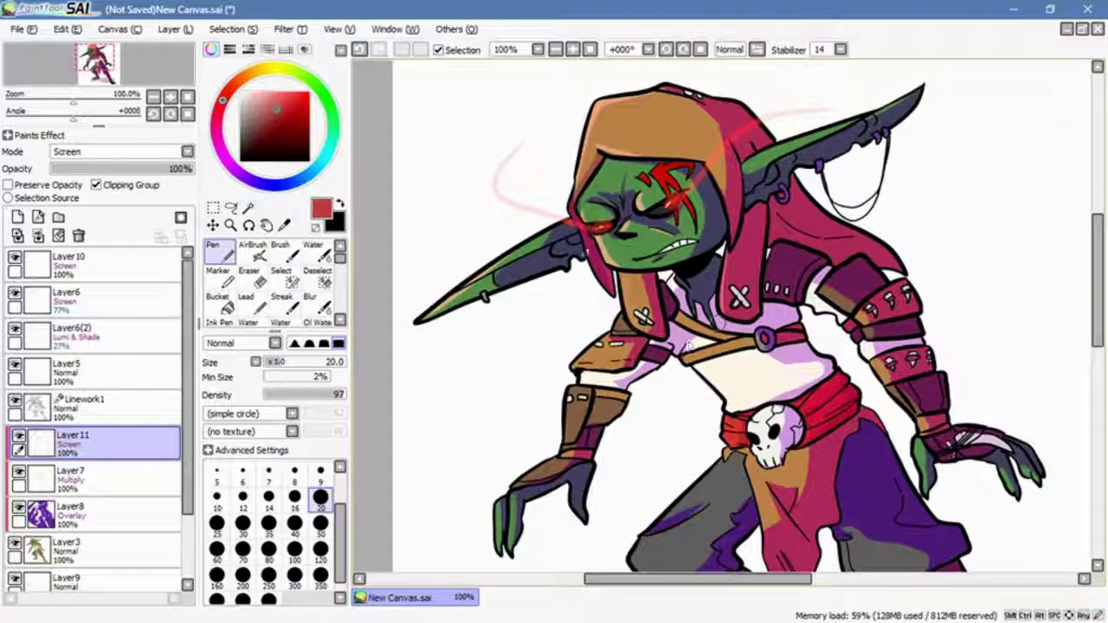
pyautogui.moveTo(606, 338); pyautogui.dragTo(590, 235)
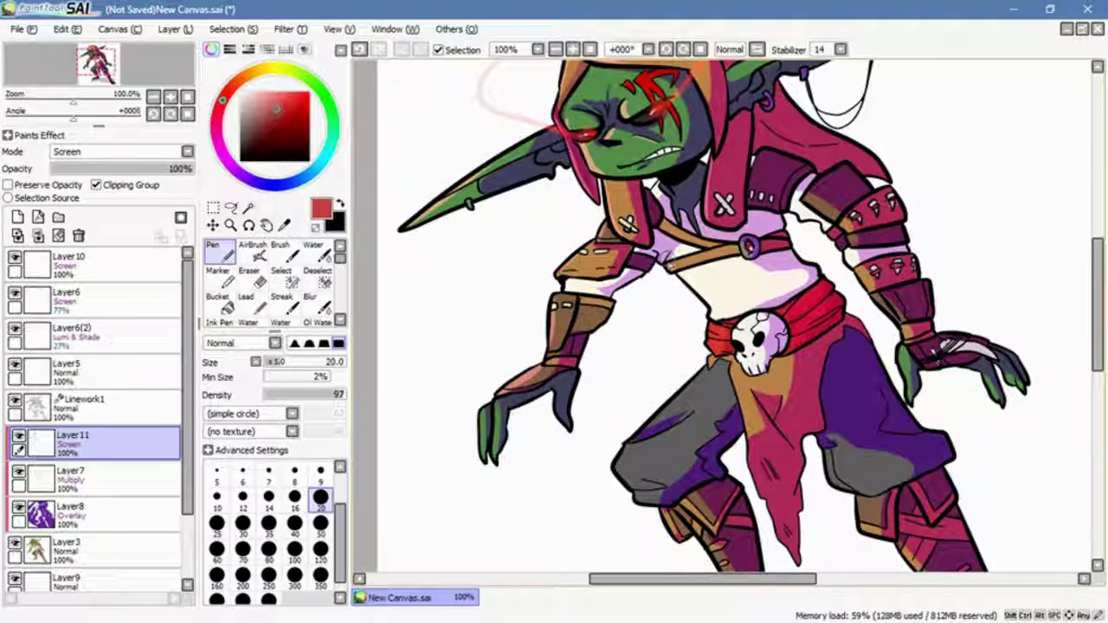
pyautogui.moveTo(690, 371); pyautogui.dragTo(582, 189)
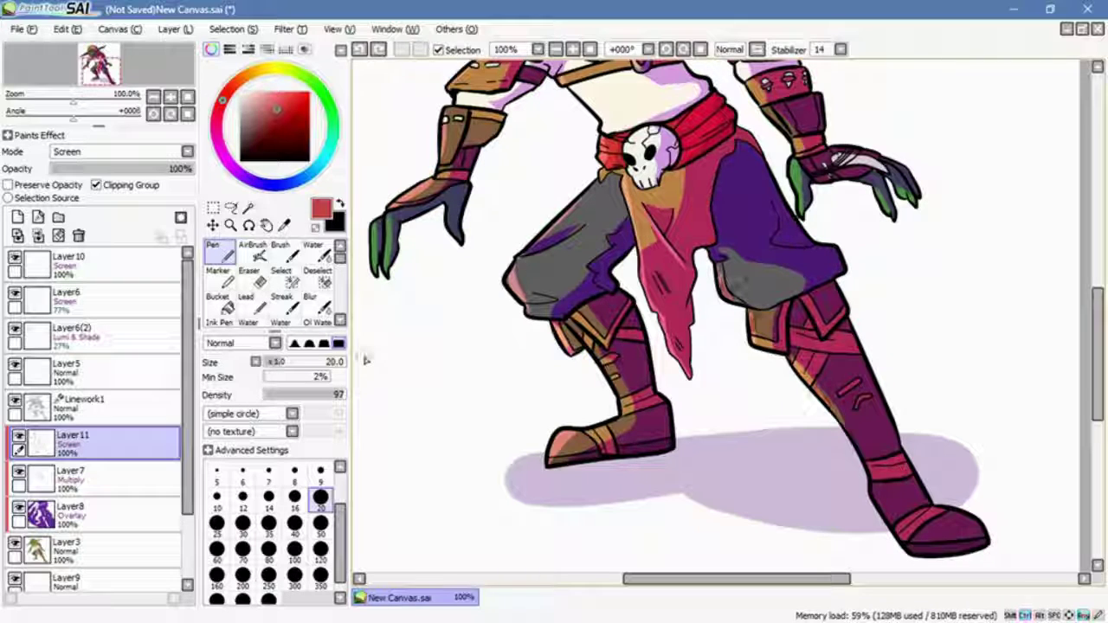
pyautogui.moveTo(838, 264); pyautogui.dragTo(756, 458)
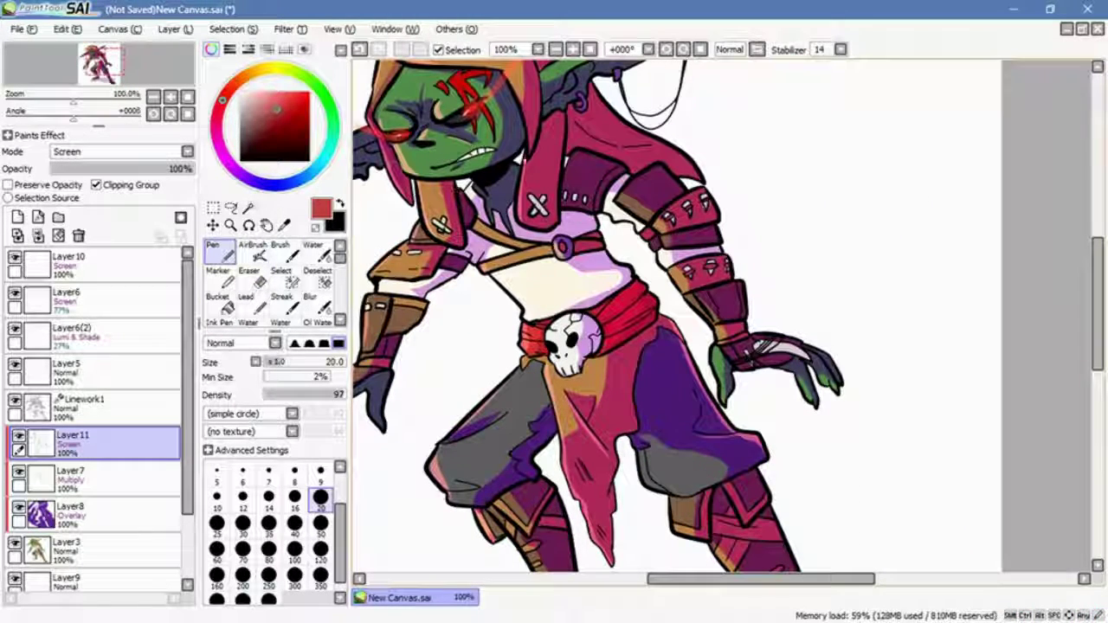
pyautogui.moveTo(676, 280); pyautogui.dragTo(571, 115)
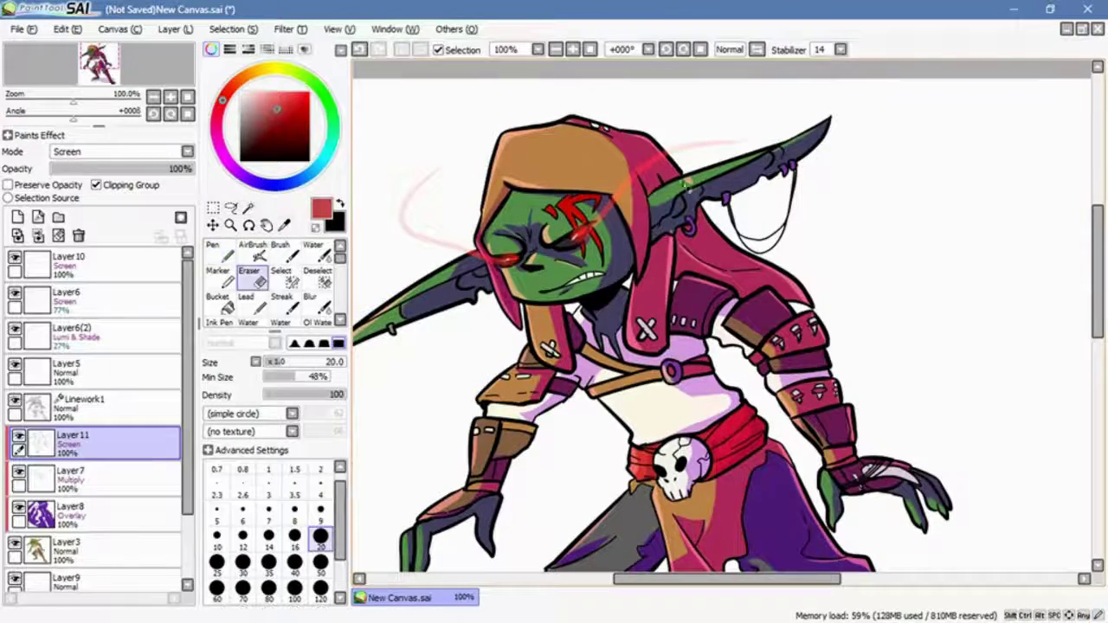
pyautogui.moveTo(727, 201); pyautogui.dragTo(778, 40)
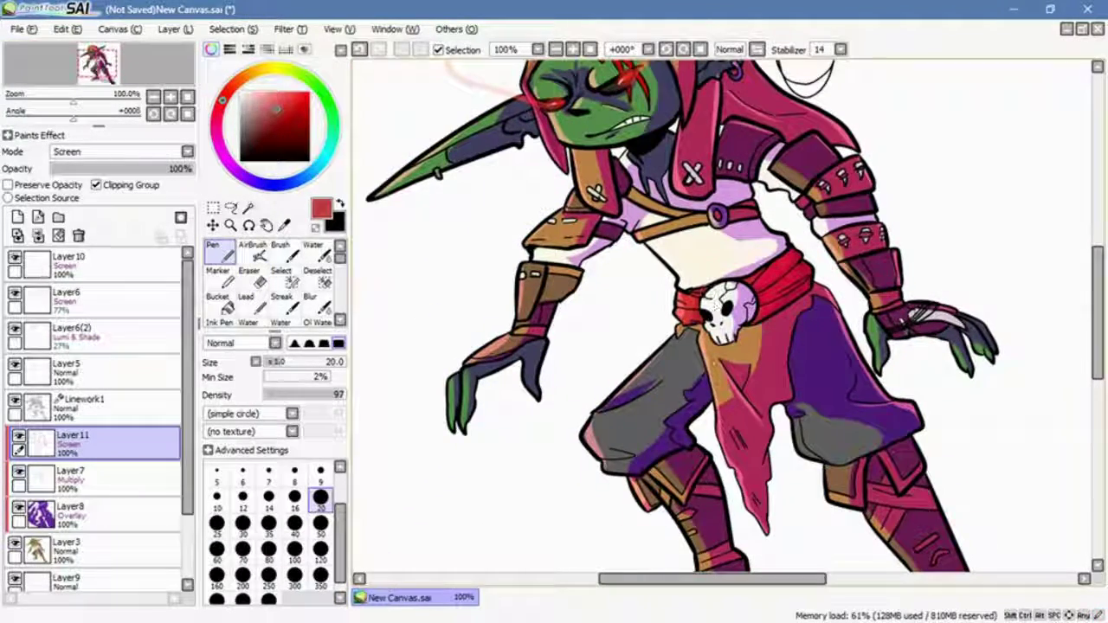
# - Hatch purple shading strokes on the Overlay layer over the loincloth, trousers and forearm guard with the Pen at size 20
pyautogui.click(132, 518)
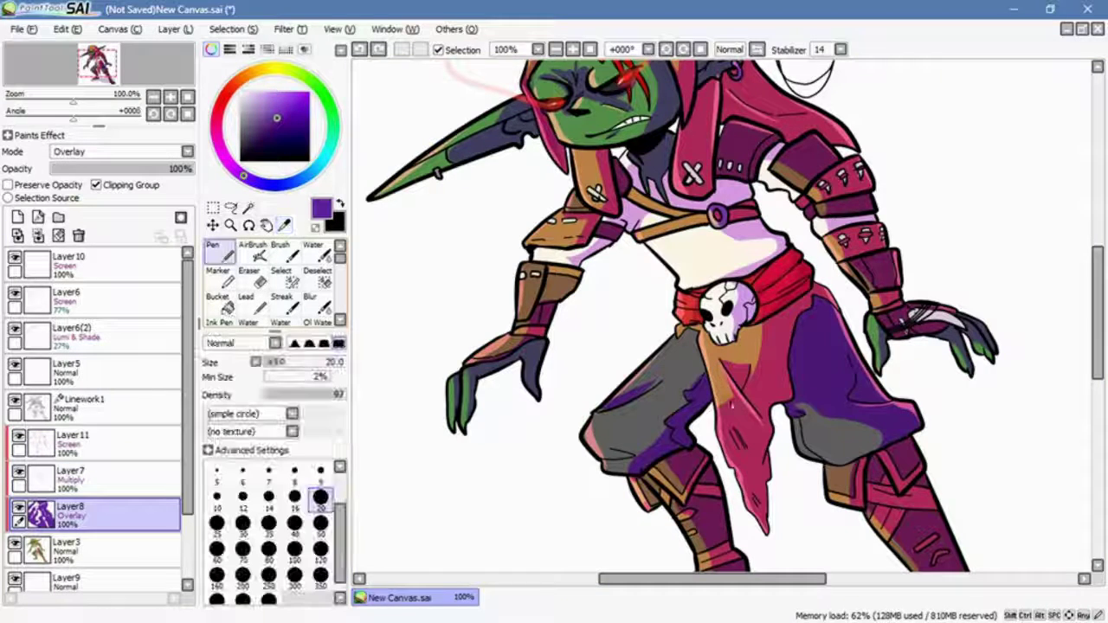
pyautogui.moveTo(753, 336); pyautogui.dragTo(751, 356)
pyautogui.moveTo(742, 348); pyautogui.dragTo(761, 345)
pyautogui.moveTo(718, 384); pyautogui.dragTo(711, 405)
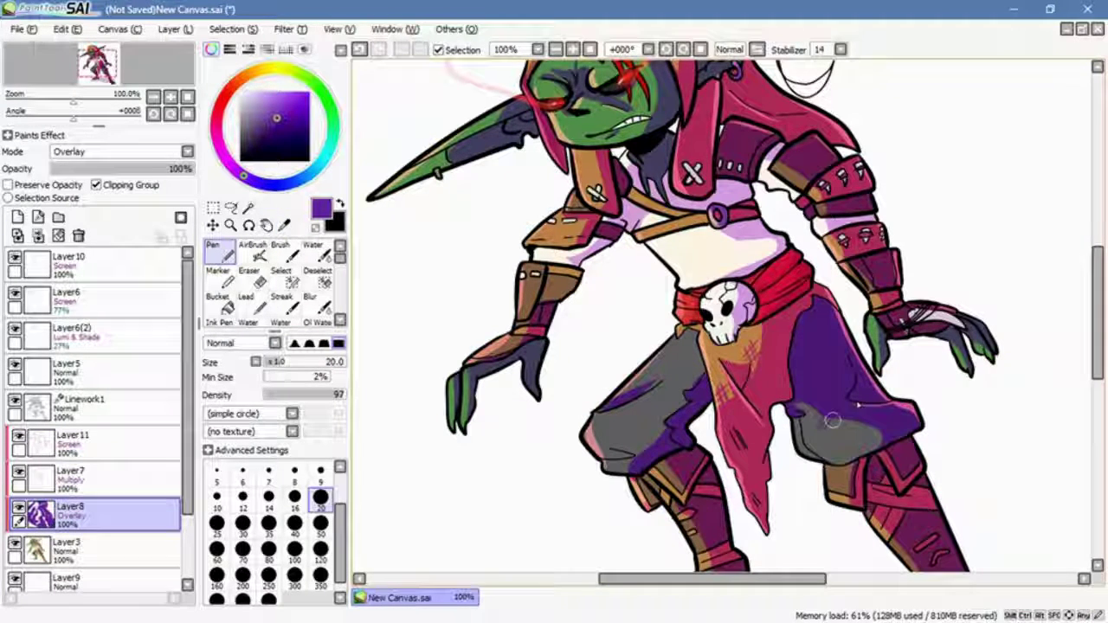
pyautogui.moveTo(569, 219)
pyautogui.mouseDown()
pyautogui.moveTo(583, 242)
pyautogui.moveTo(538, 322)
pyautogui.mouseUp()
pyautogui.moveTo(582, 270)
pyautogui.mouseDown()
pyautogui.moveTo(552, 319)
pyautogui.moveTo(544, 299)
pyautogui.mouseUp()
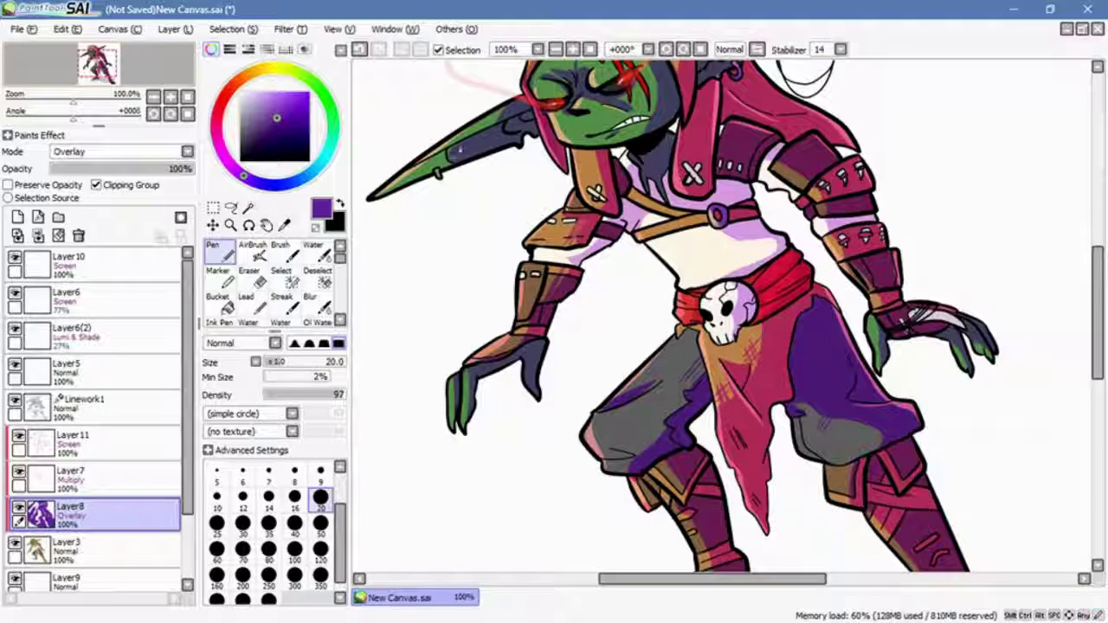
# - Refine the clipped Screen highlights with the Eraser at size 20, and add more purple hatching on the Overlay layer
pyautogui.click(73, 442)
pyautogui.press('e')
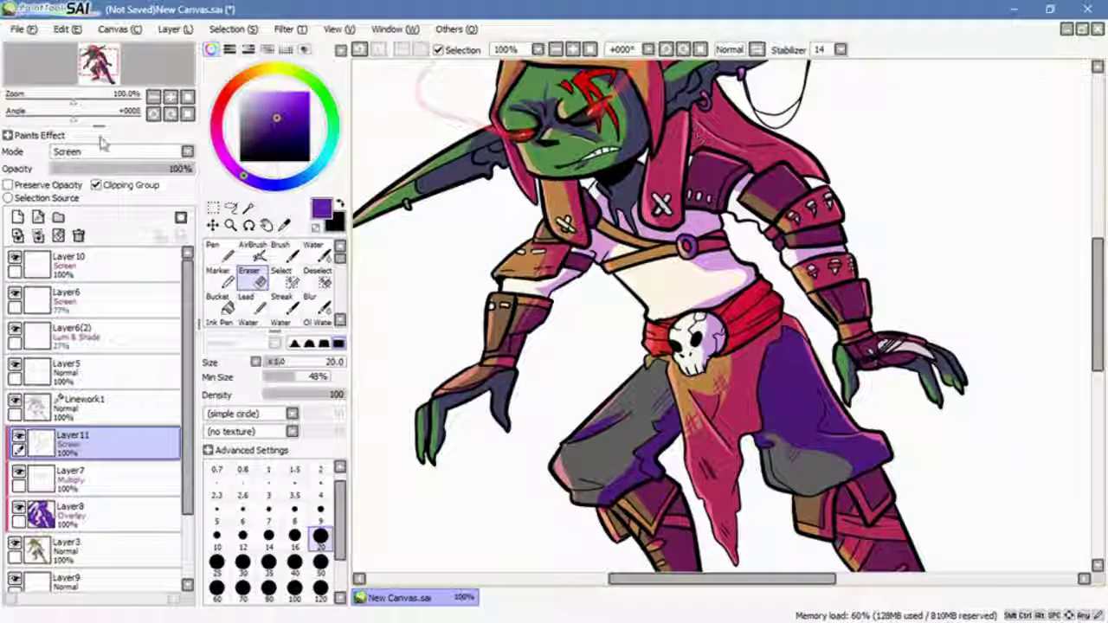
pyautogui.click(73, 512)
pyautogui.press('n')
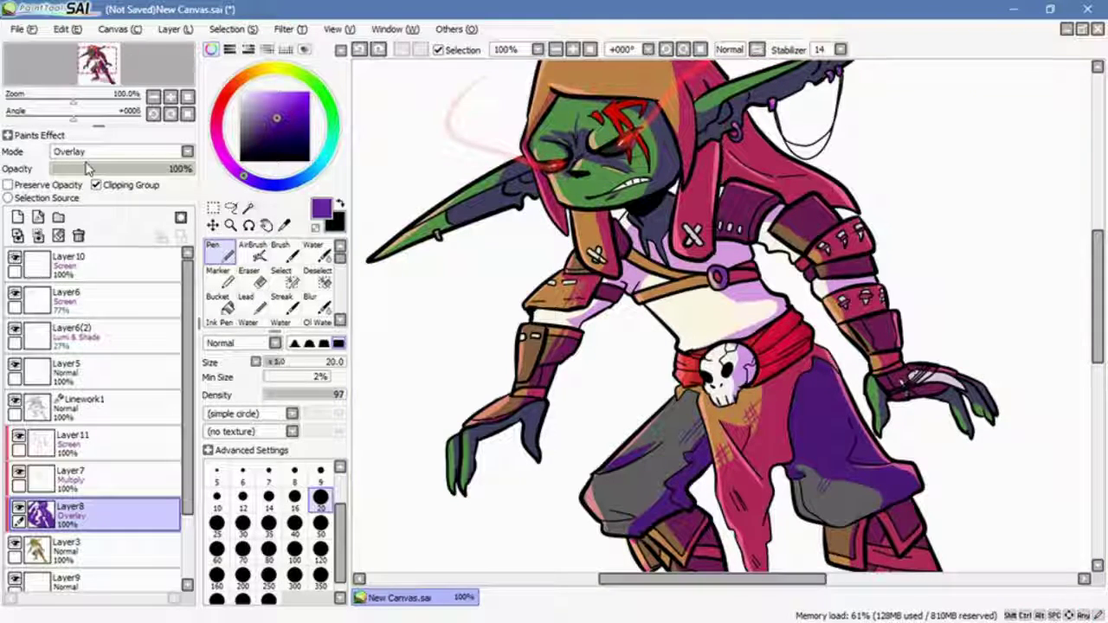
pyautogui.moveTo(547, 176); pyautogui.dragTo(456, 228)
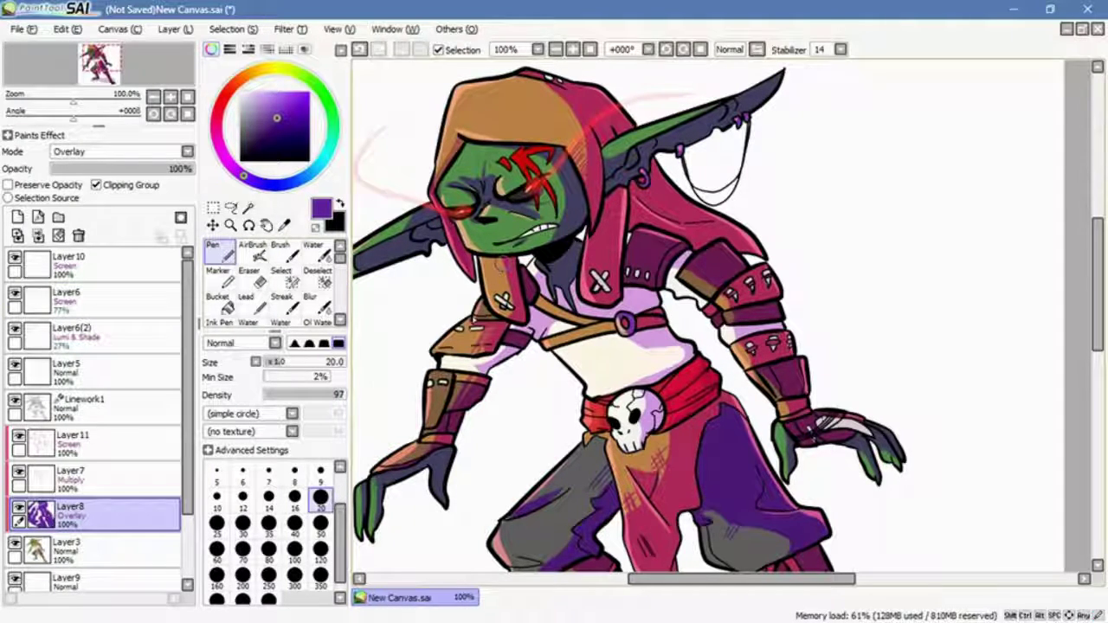
# - Add a linework layer on top and write a brown signature dated Oct 2018 beside the rear foot with the size 7 Pen
pyautogui.hotkey('ctrl', '-')
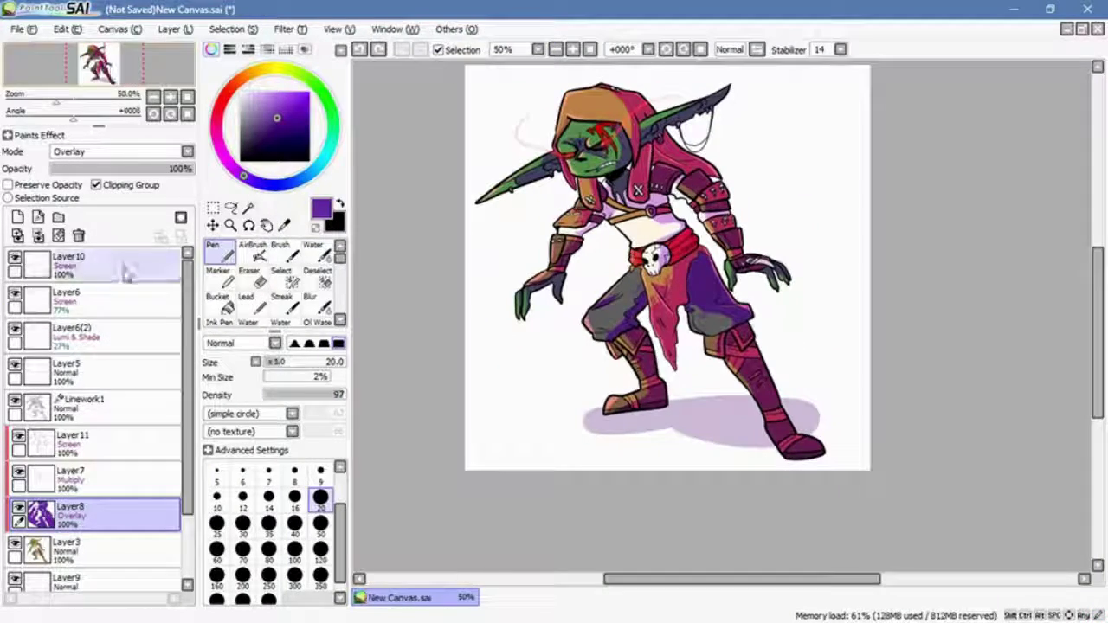
pyautogui.click(38, 217)
pyautogui.hotkey('ctrl', '+')
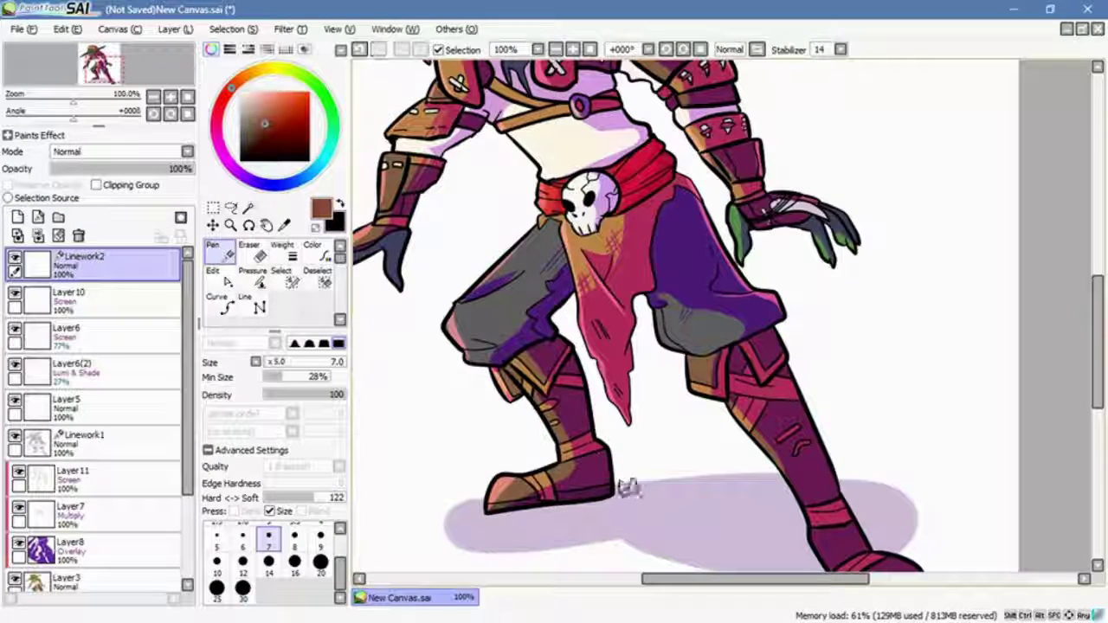
pyautogui.press('ctrl')
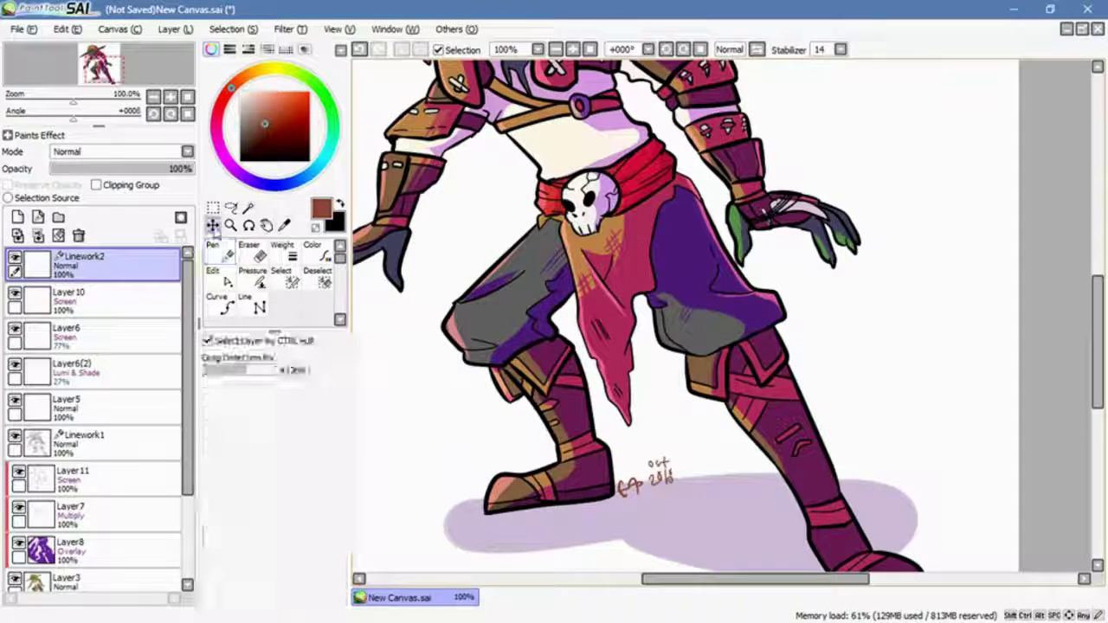